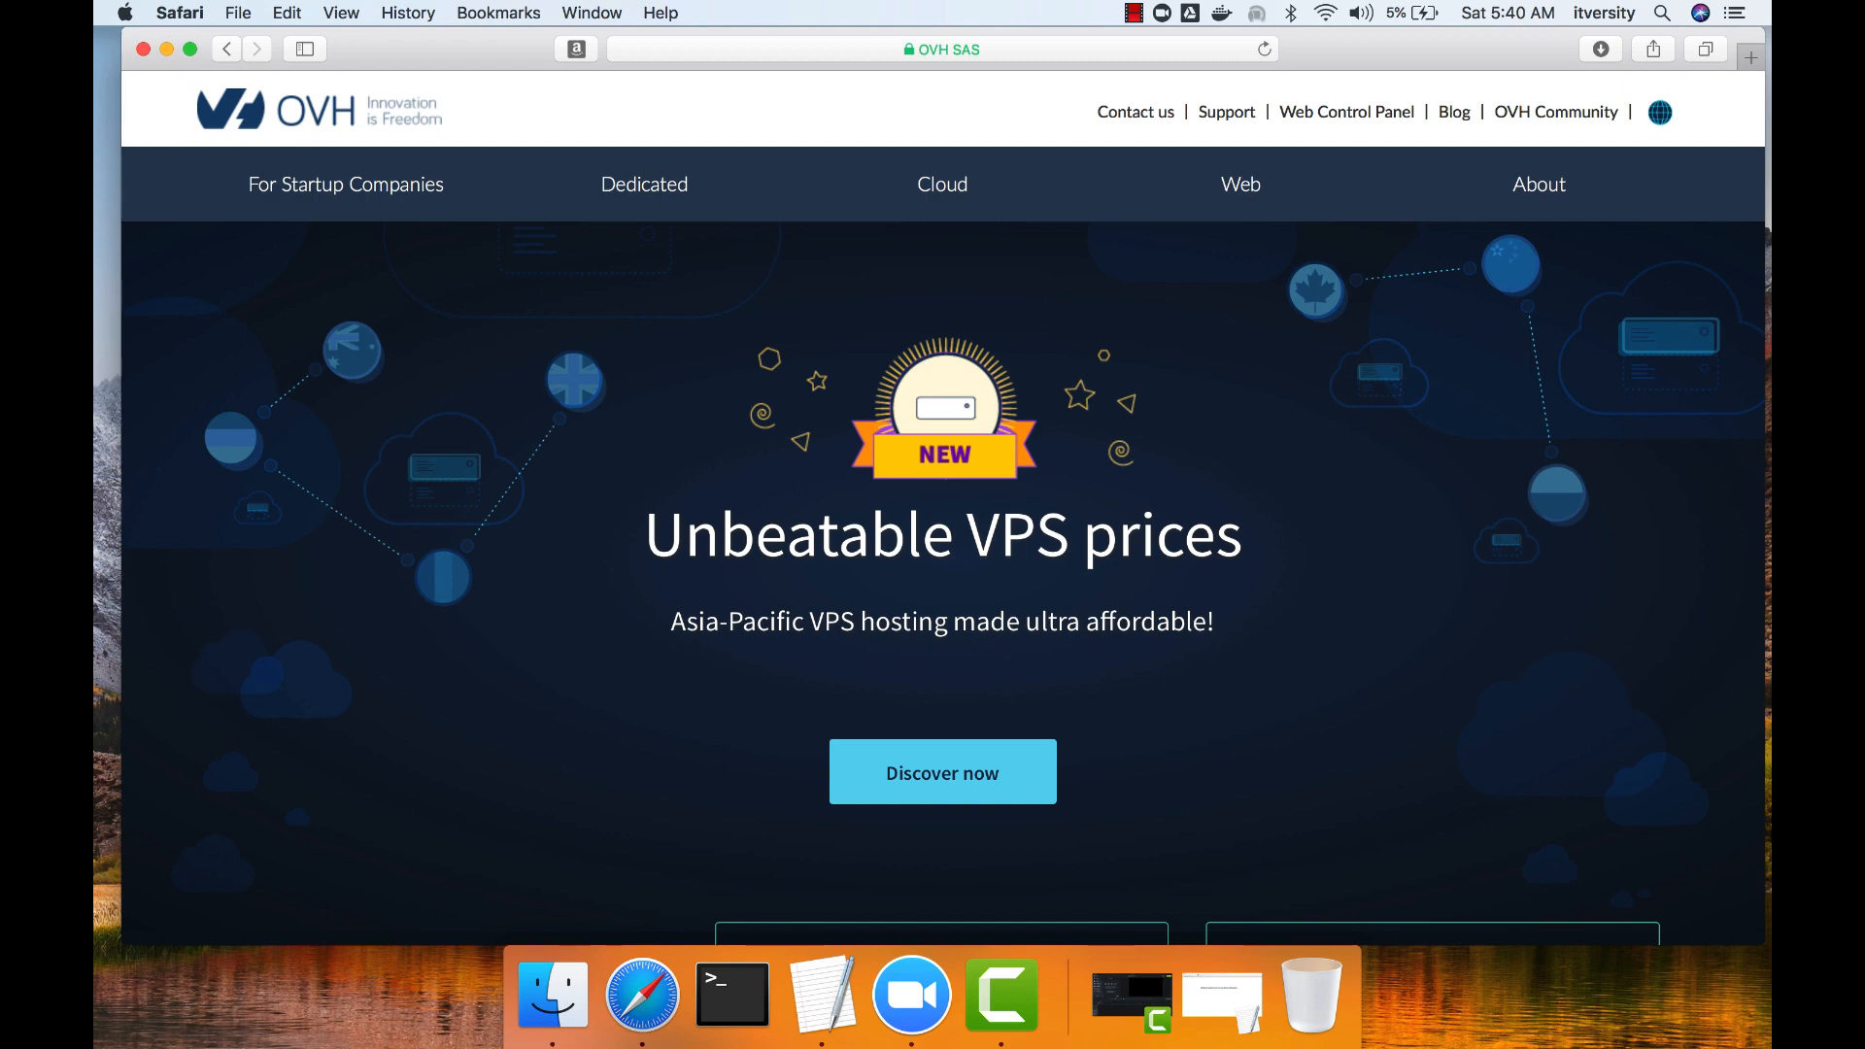
# Open the Dedicated Servers page and go to the OVH full dedicated server series listing.
pyautogui.moveTo(643, 184)
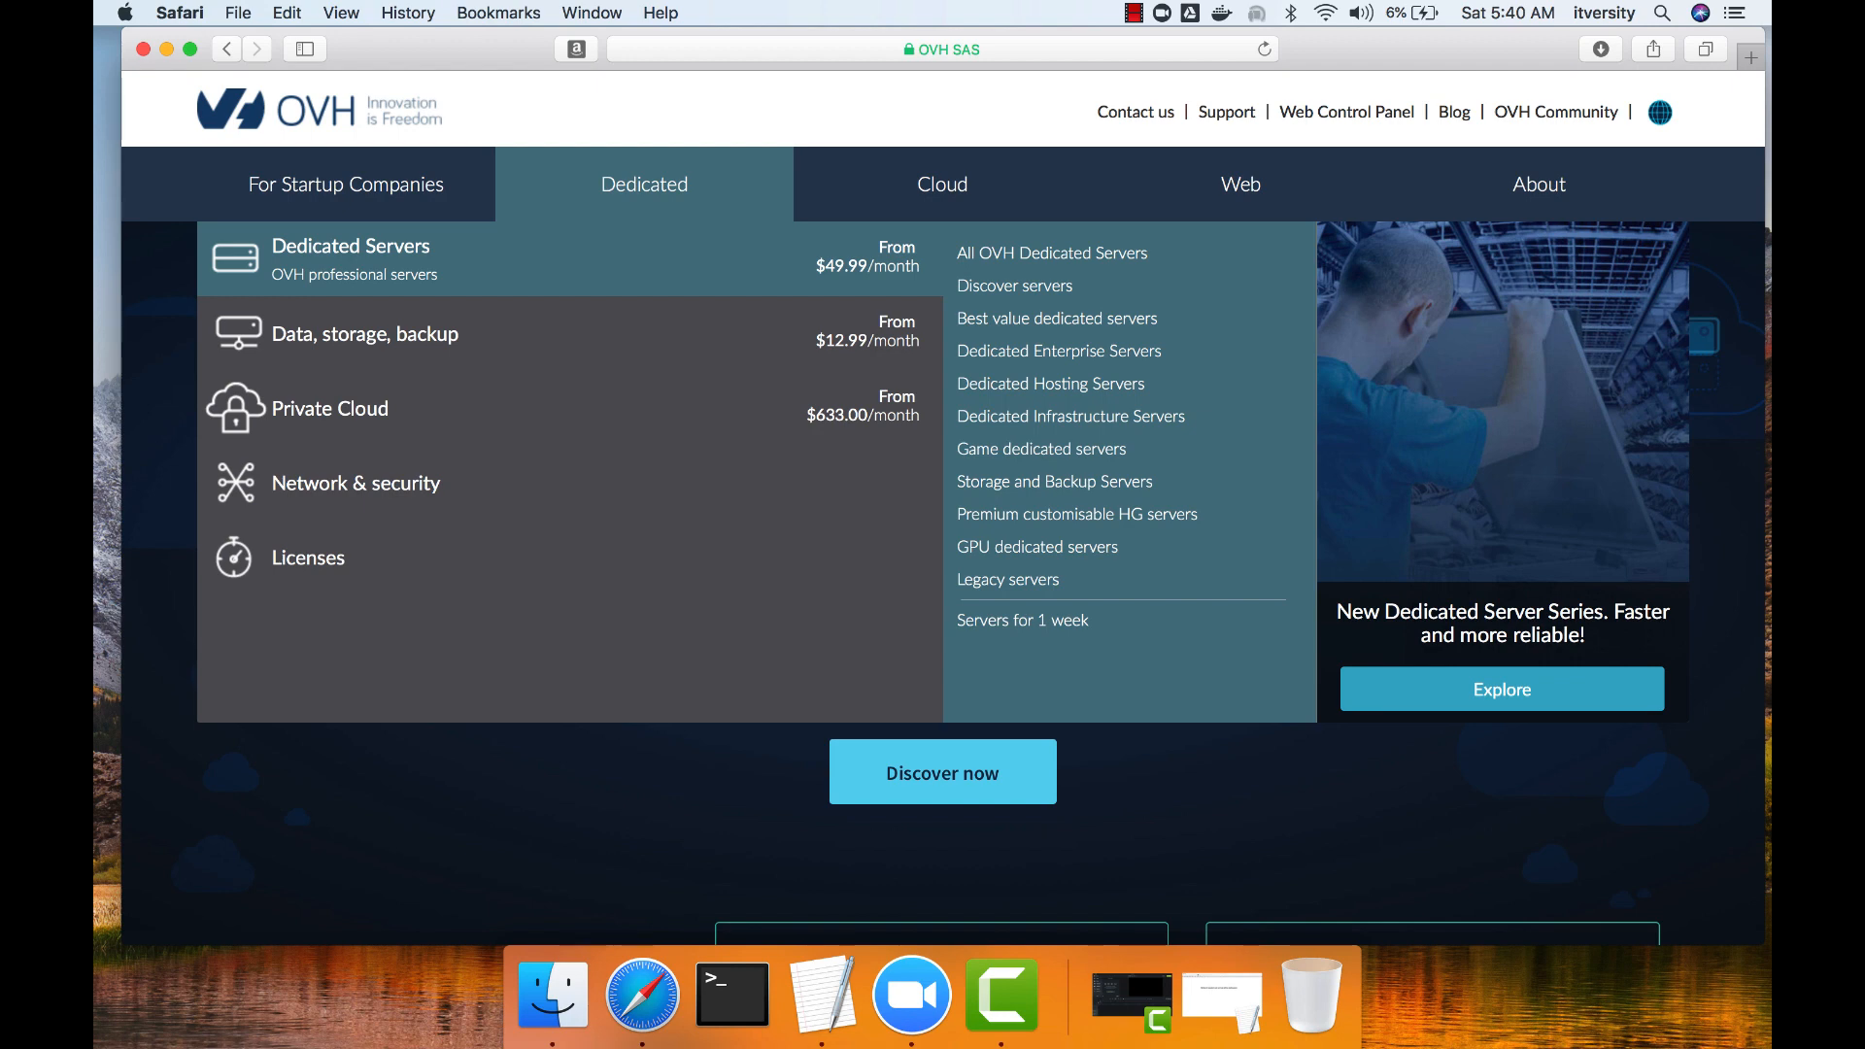
pyautogui.click(351, 255)
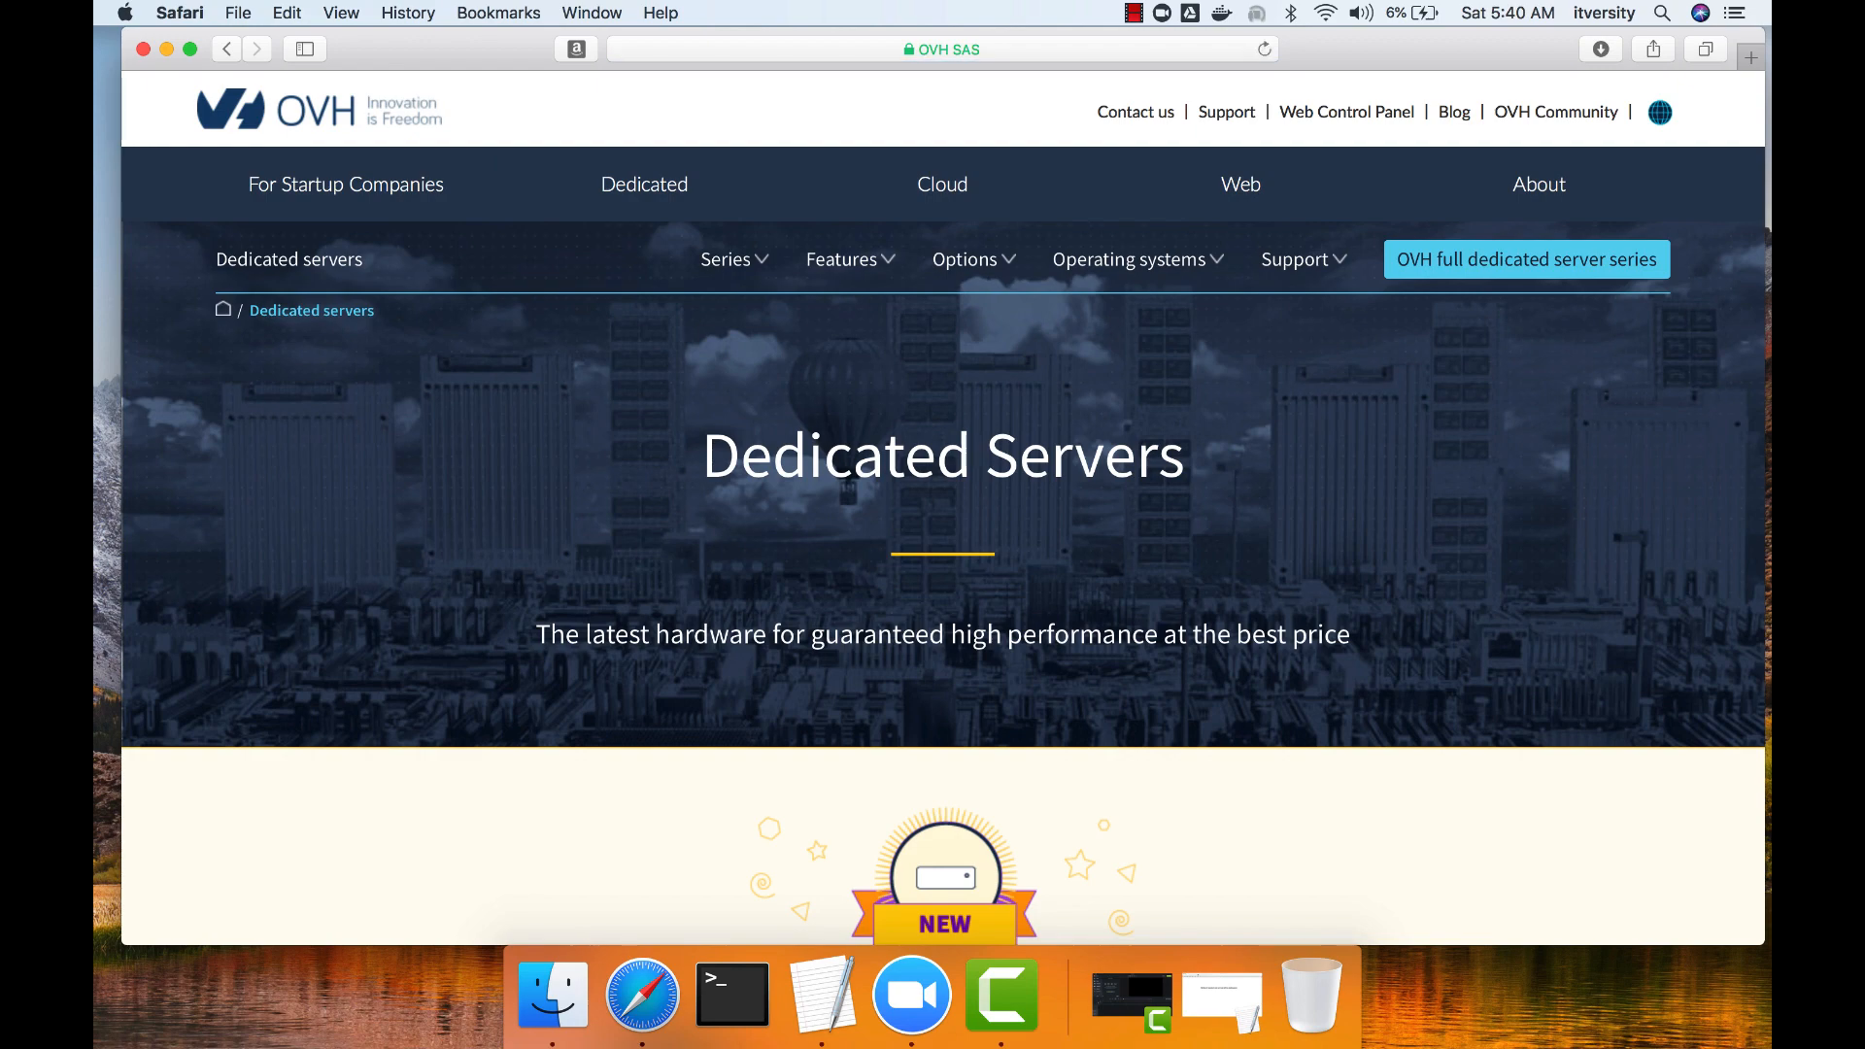
pyautogui.scroll(-10, 942, 486)
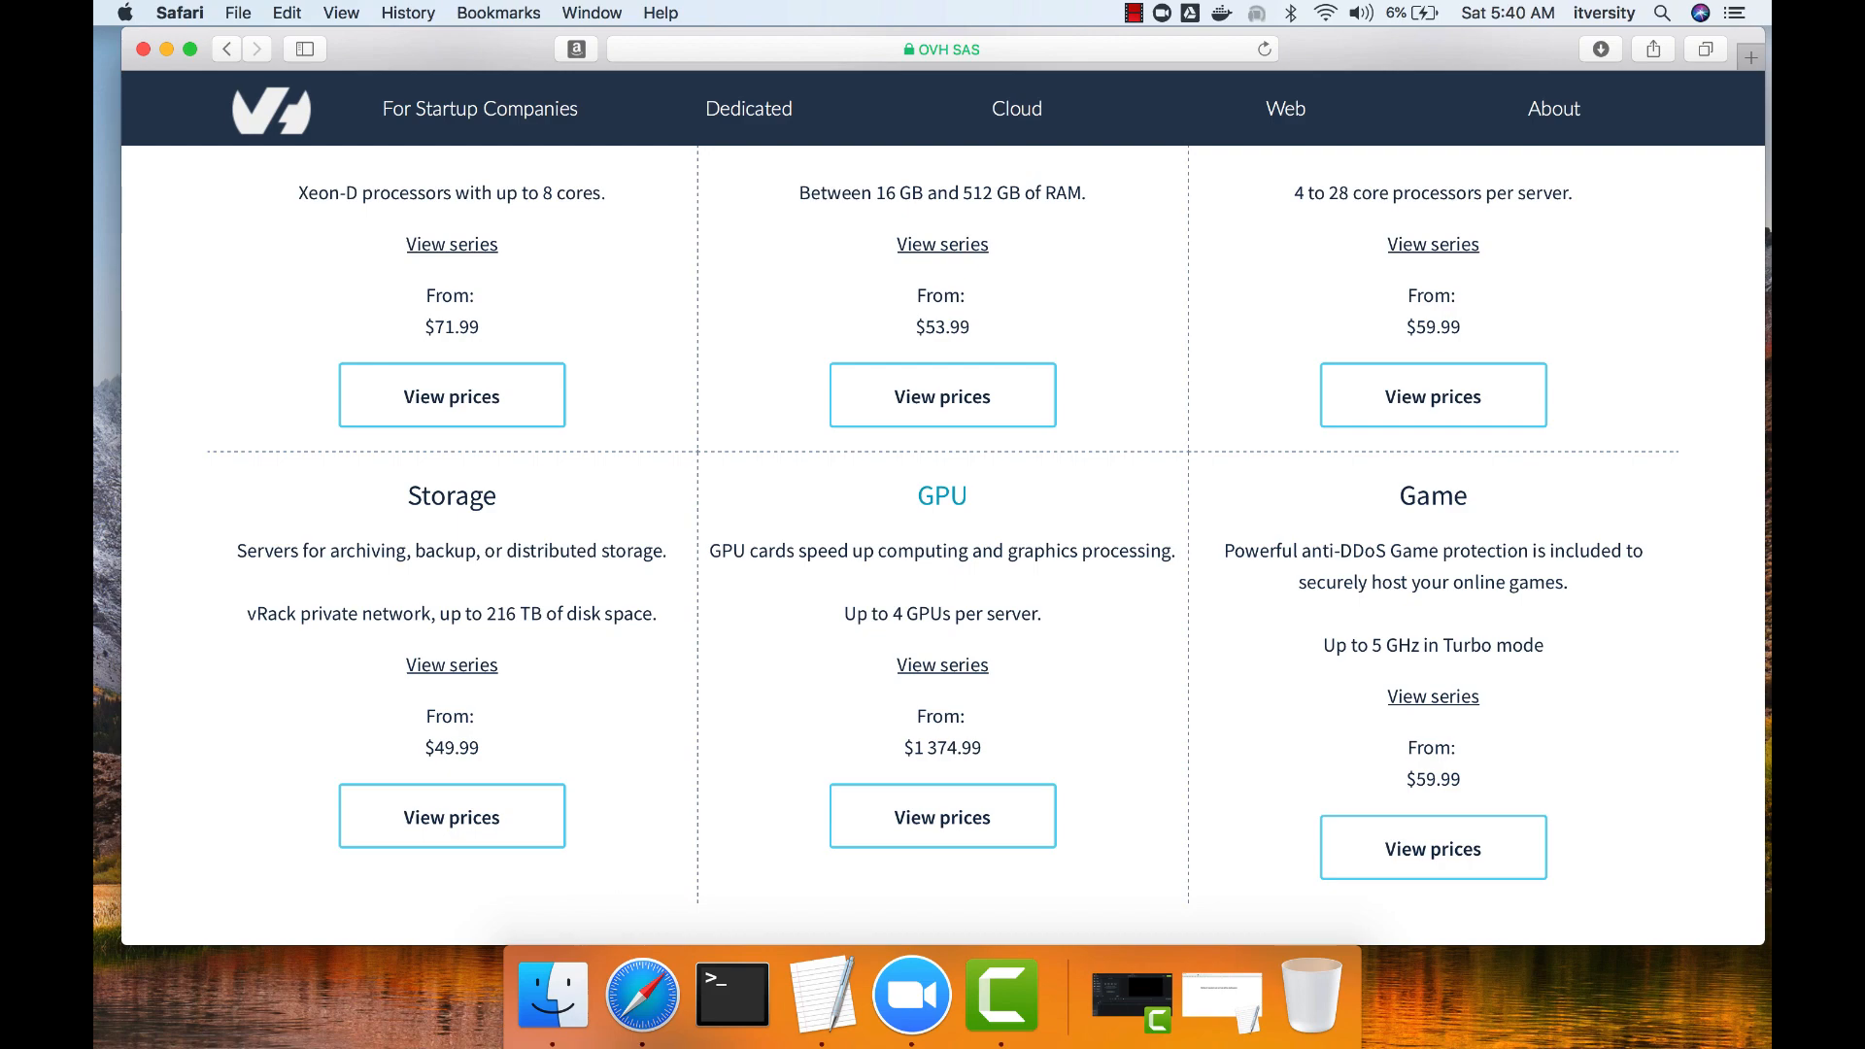
pyautogui.scroll(10, 943, 486)
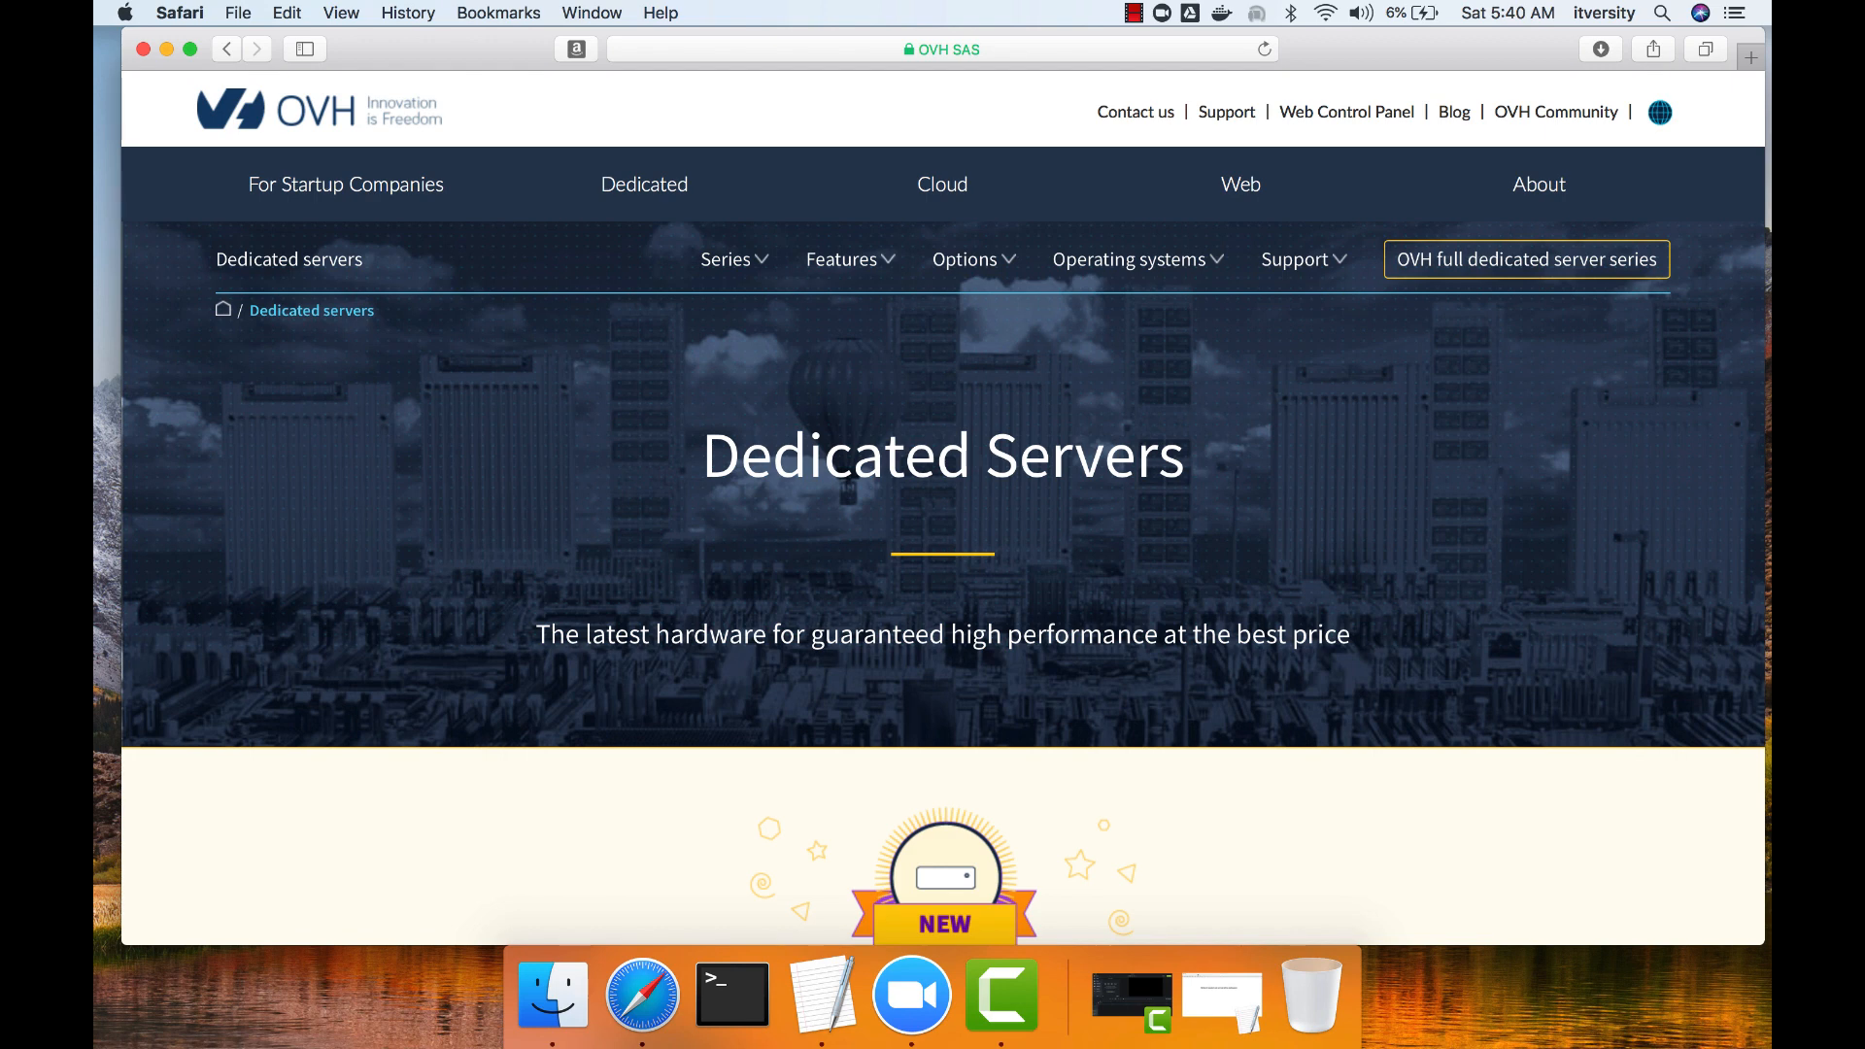
pyautogui.click(1526, 259)
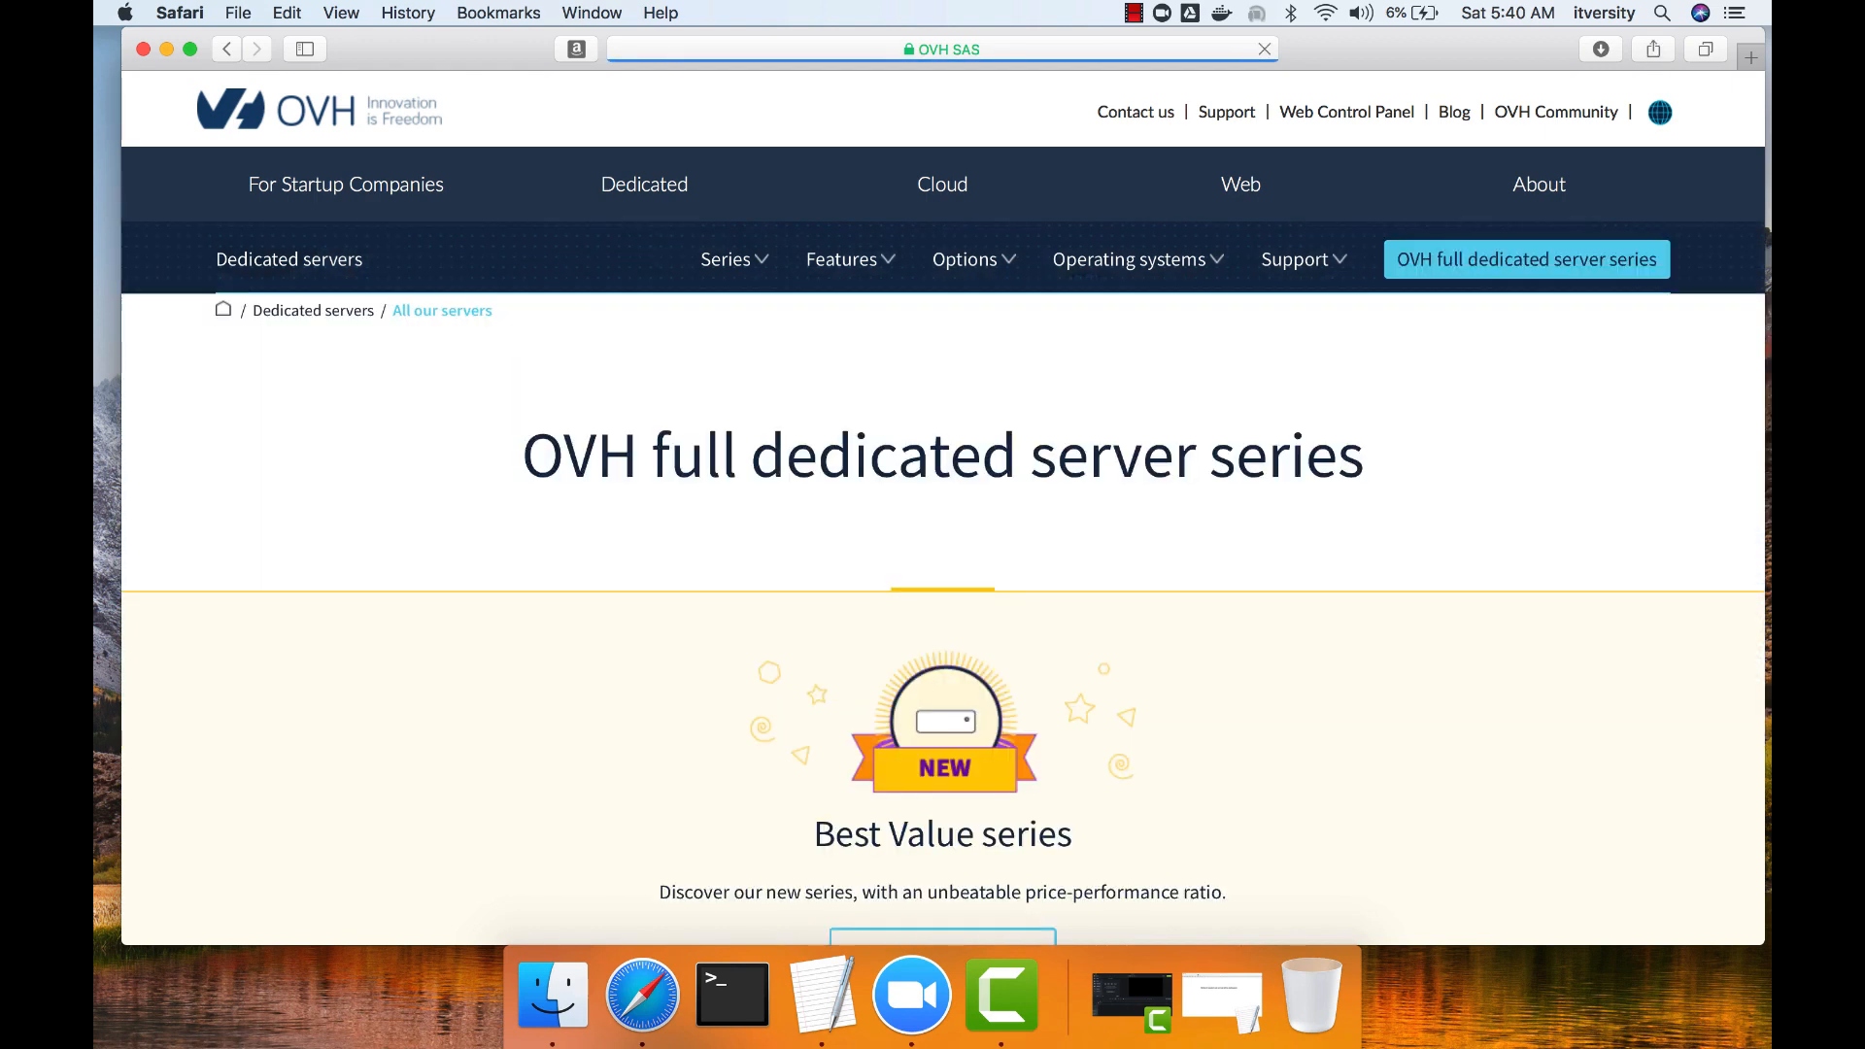
# Keep the server listing's region filter on North America, Canada.
pyautogui.scroll(-20, 942, 505)
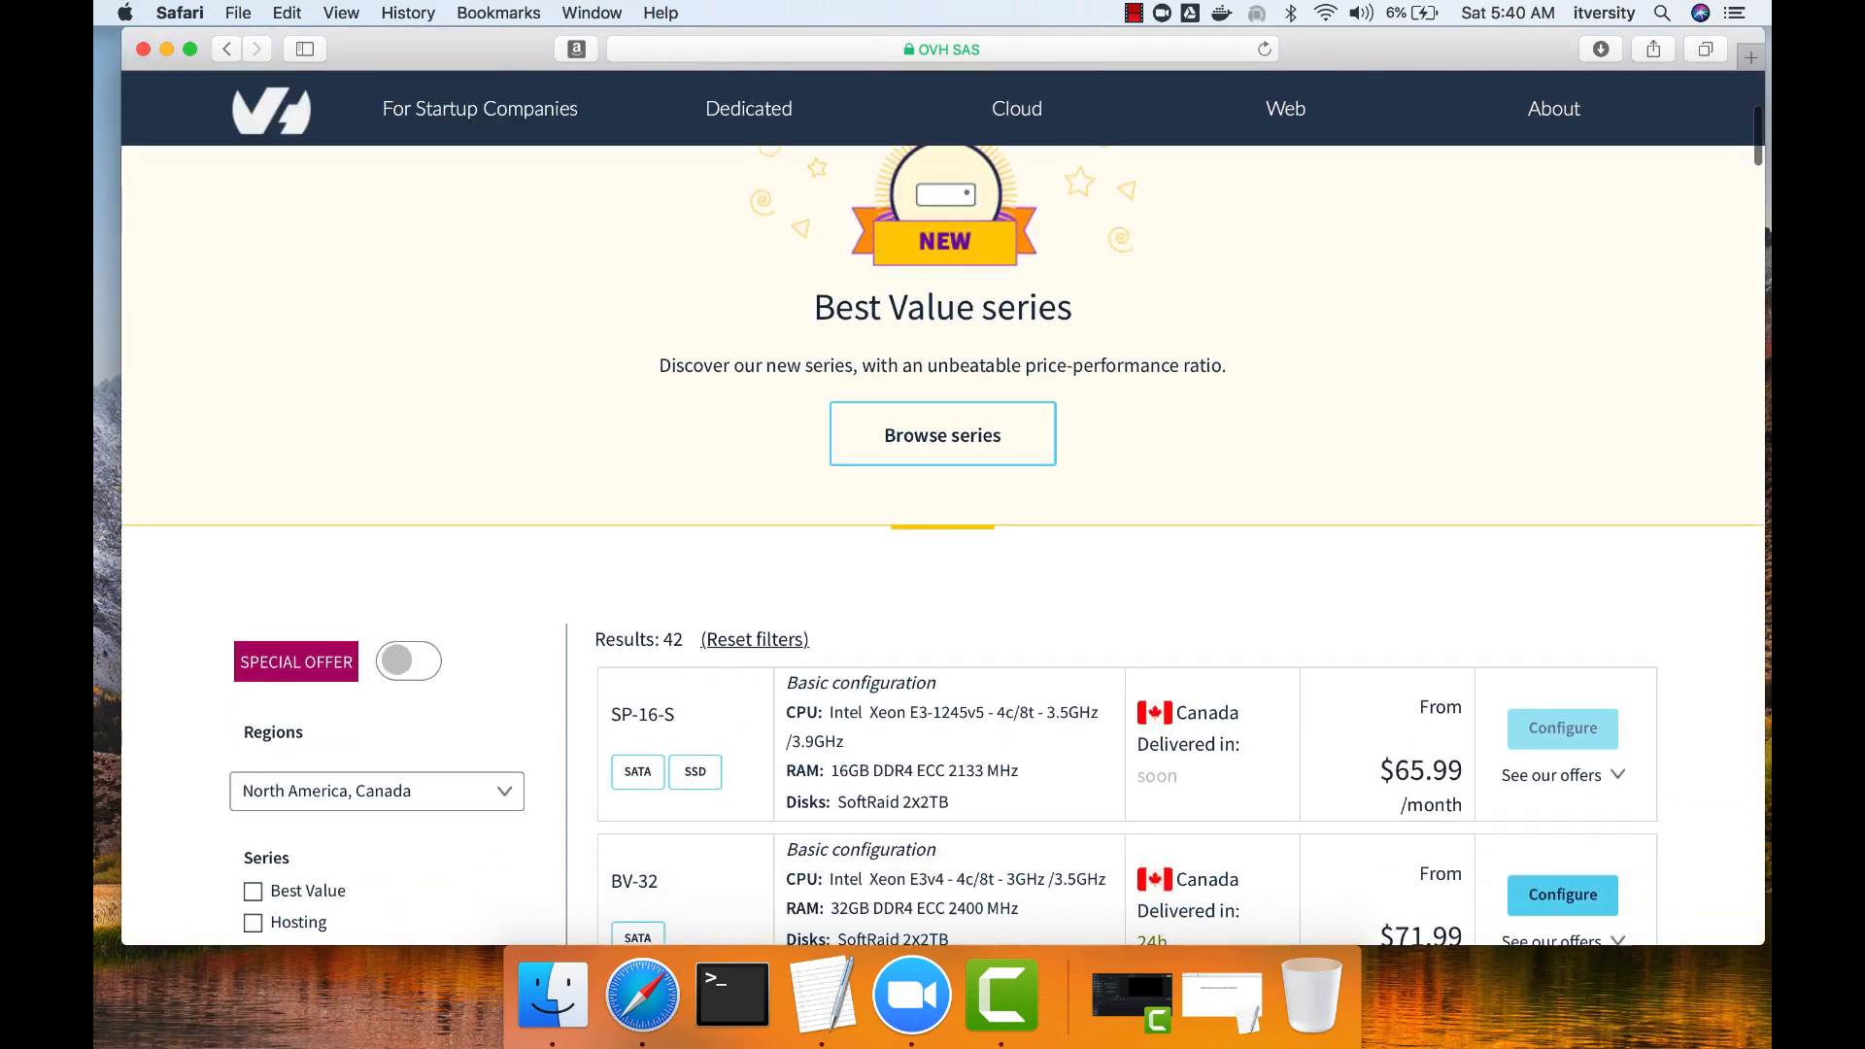
pyautogui.scroll(-3, 1126, 544)
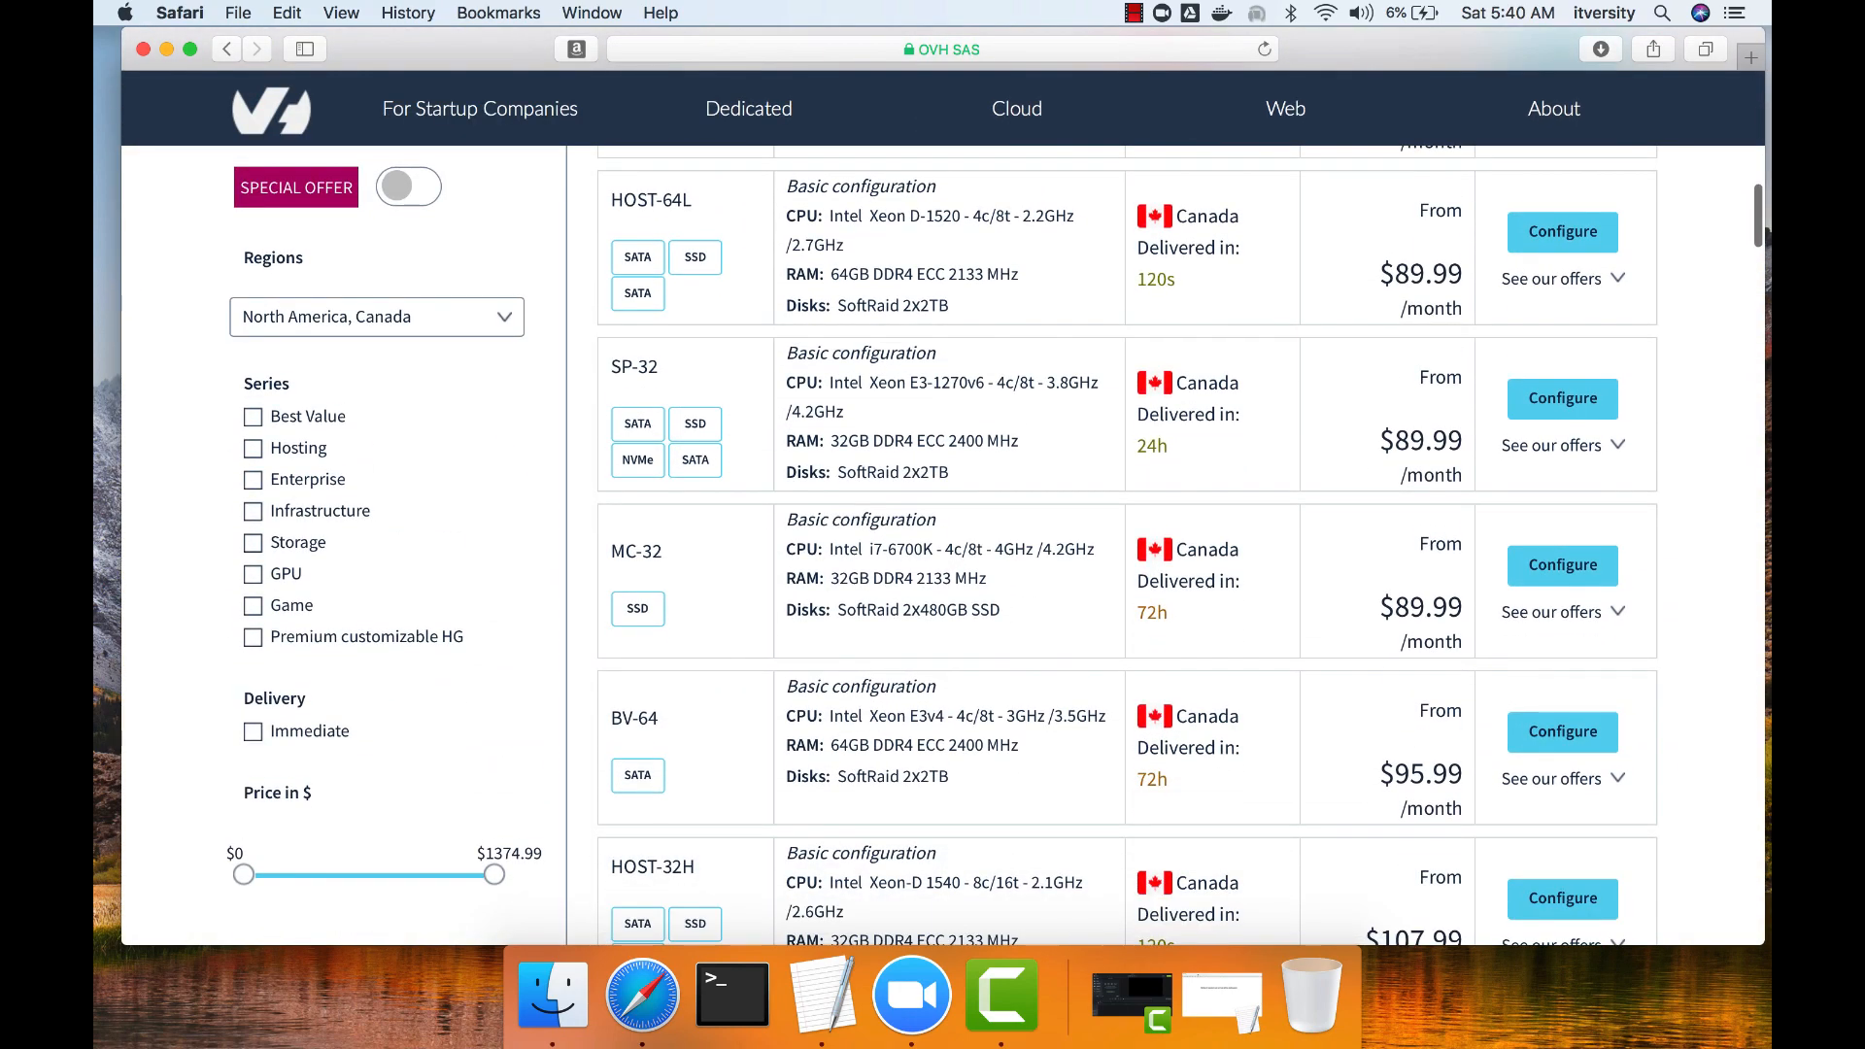
pyautogui.click(377, 317)
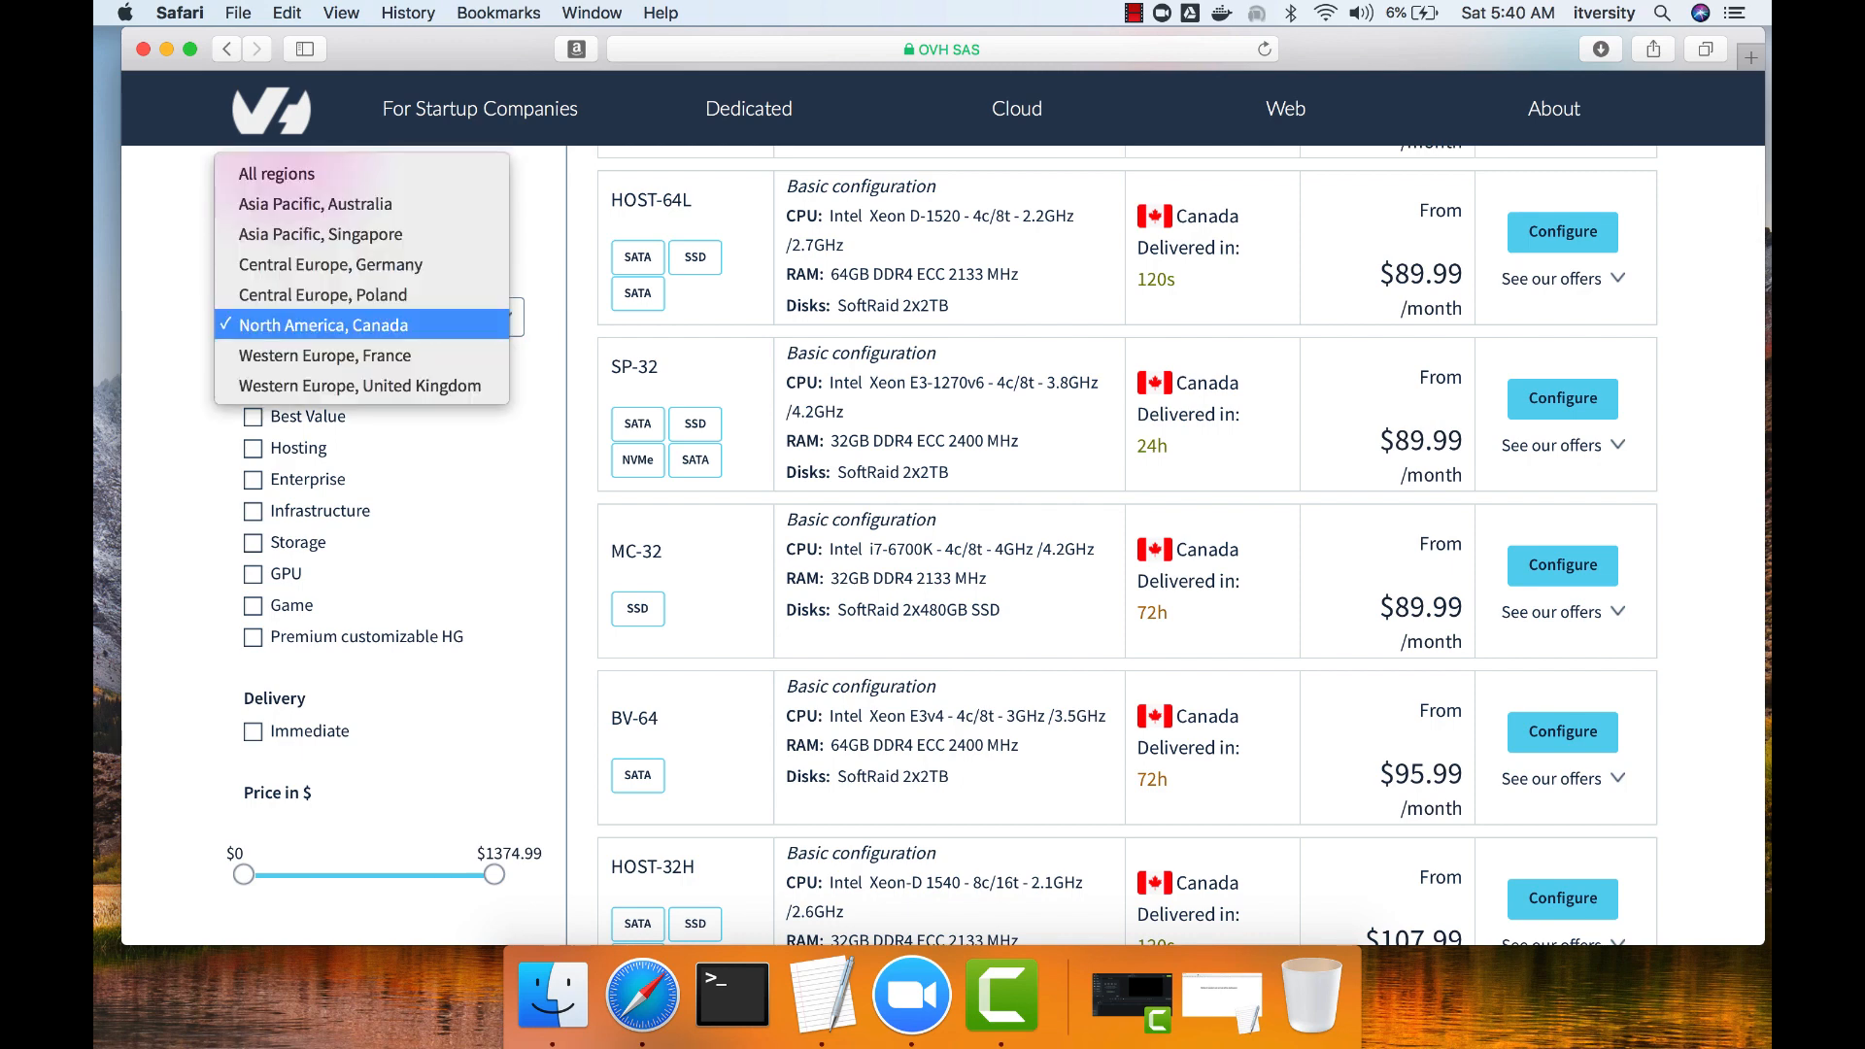
pyautogui.click(377, 324)
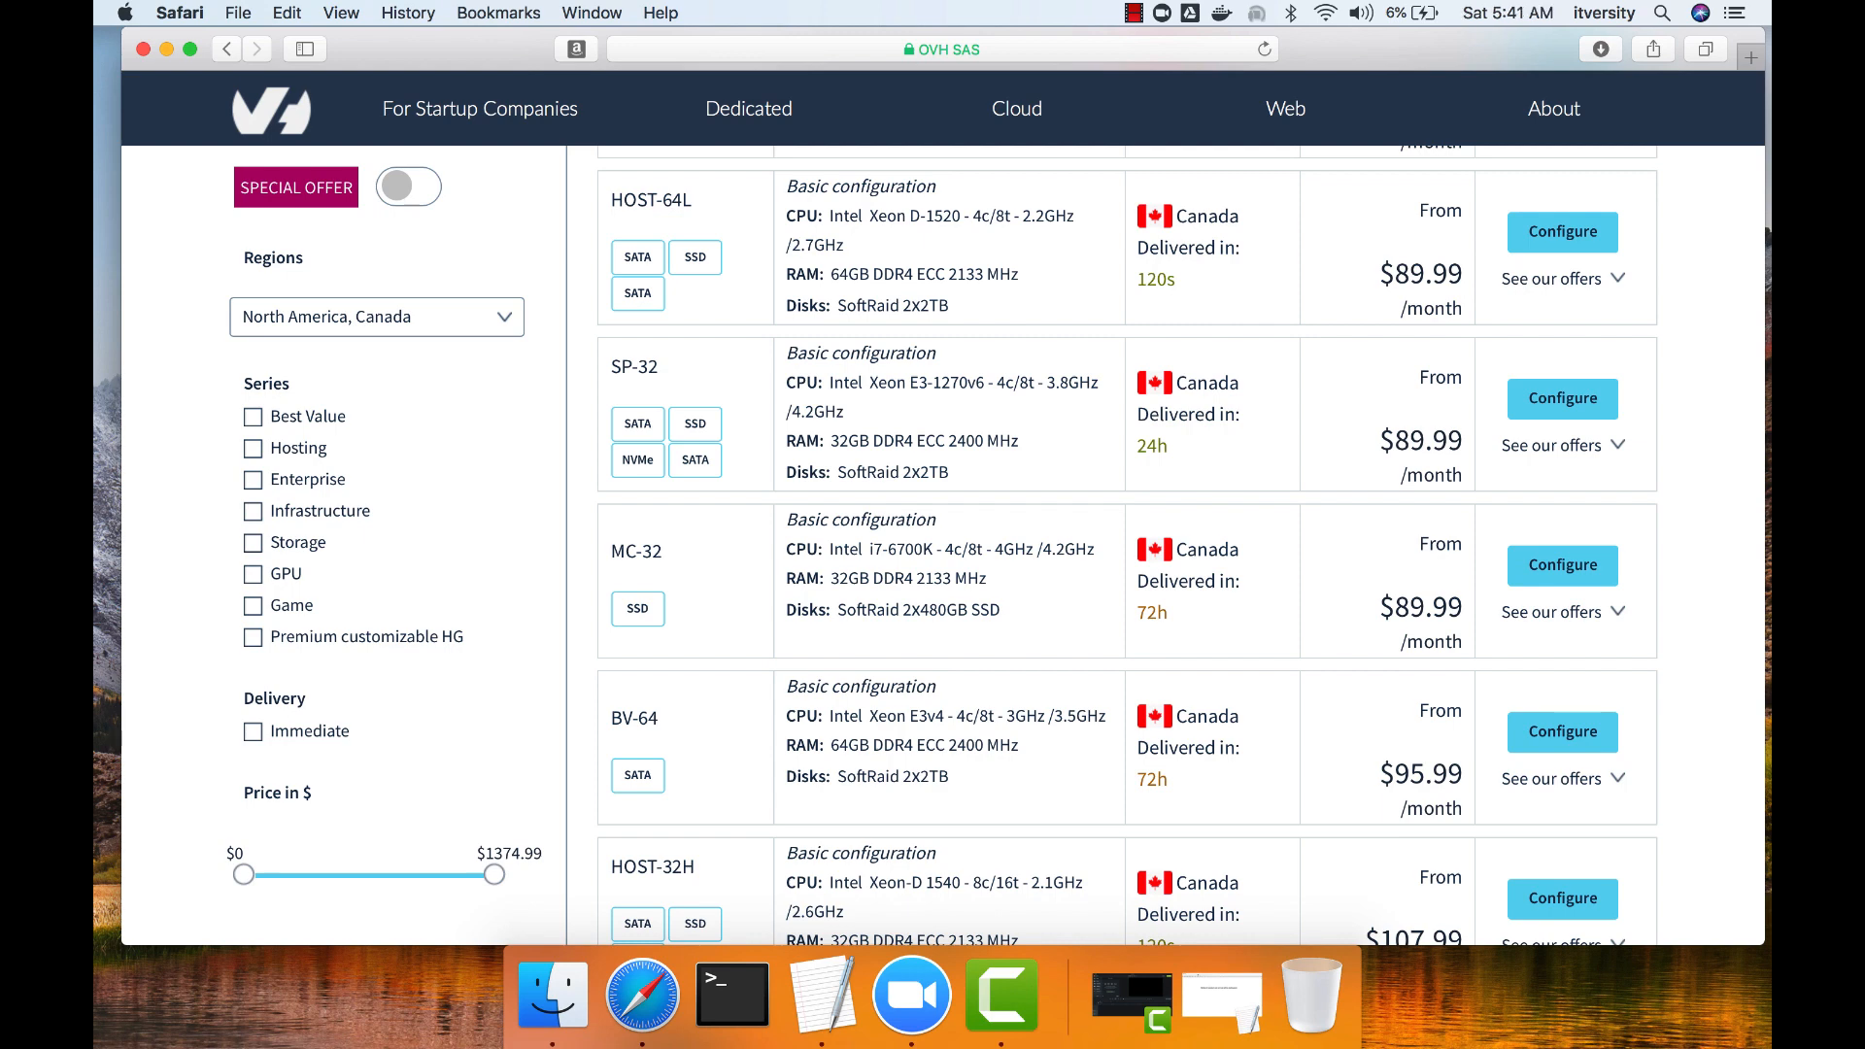
# Filter the servers to exactly 8c/16t CPU cores/threads and exactly 64GB of RAM.
pyautogui.scroll(-4, 389, 525)
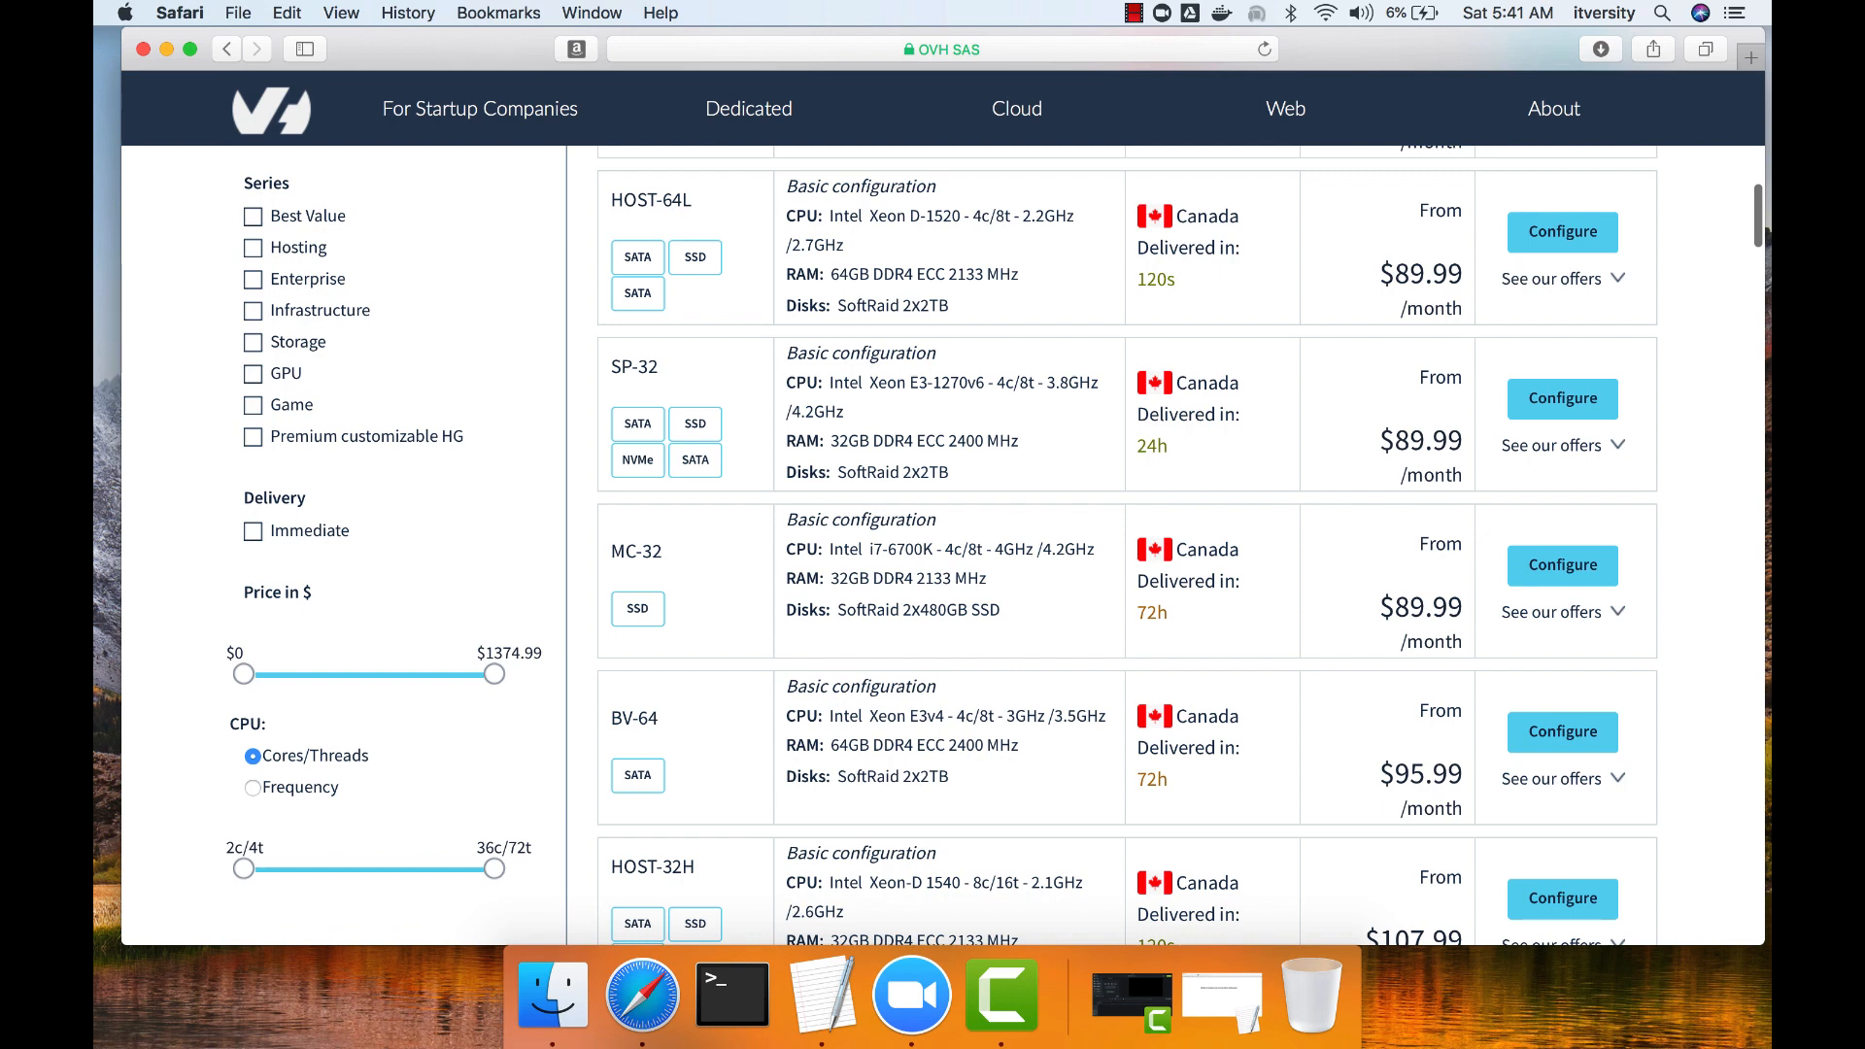
pyautogui.scroll(-1, 388, 544)
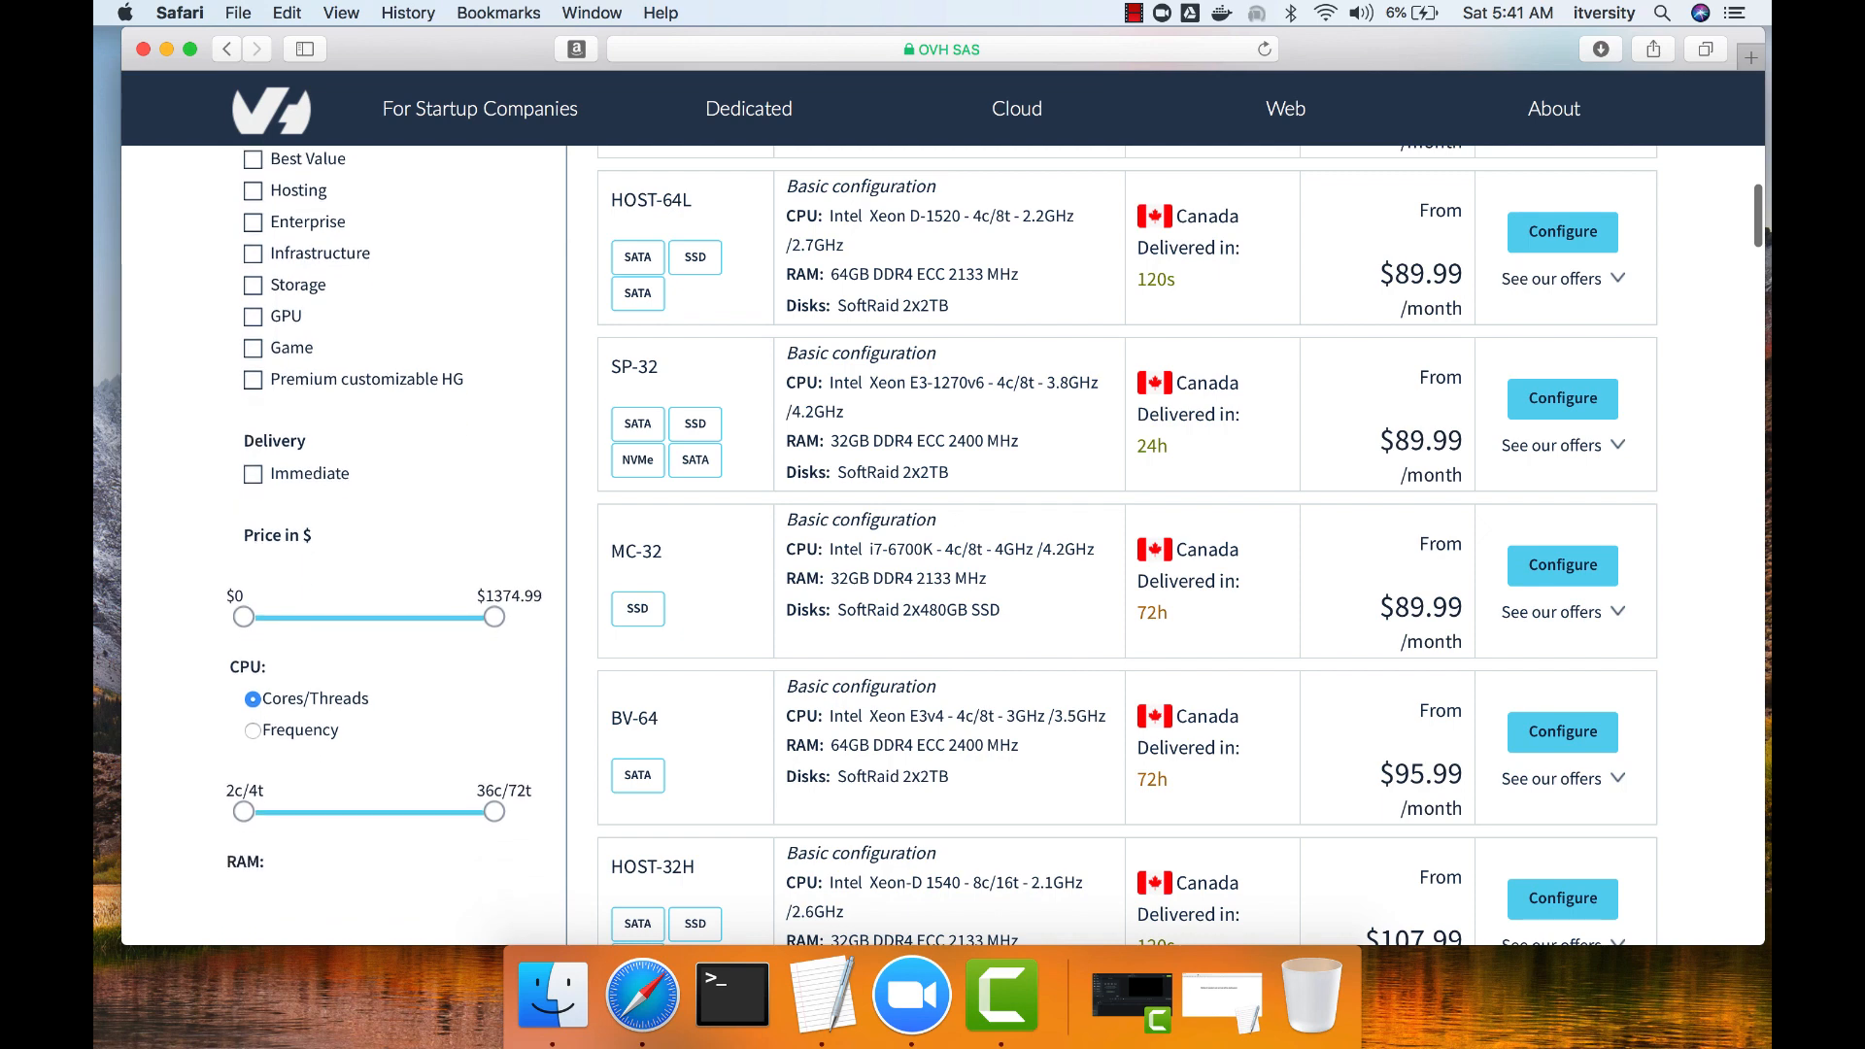
pyautogui.scroll(-4, 388, 544)
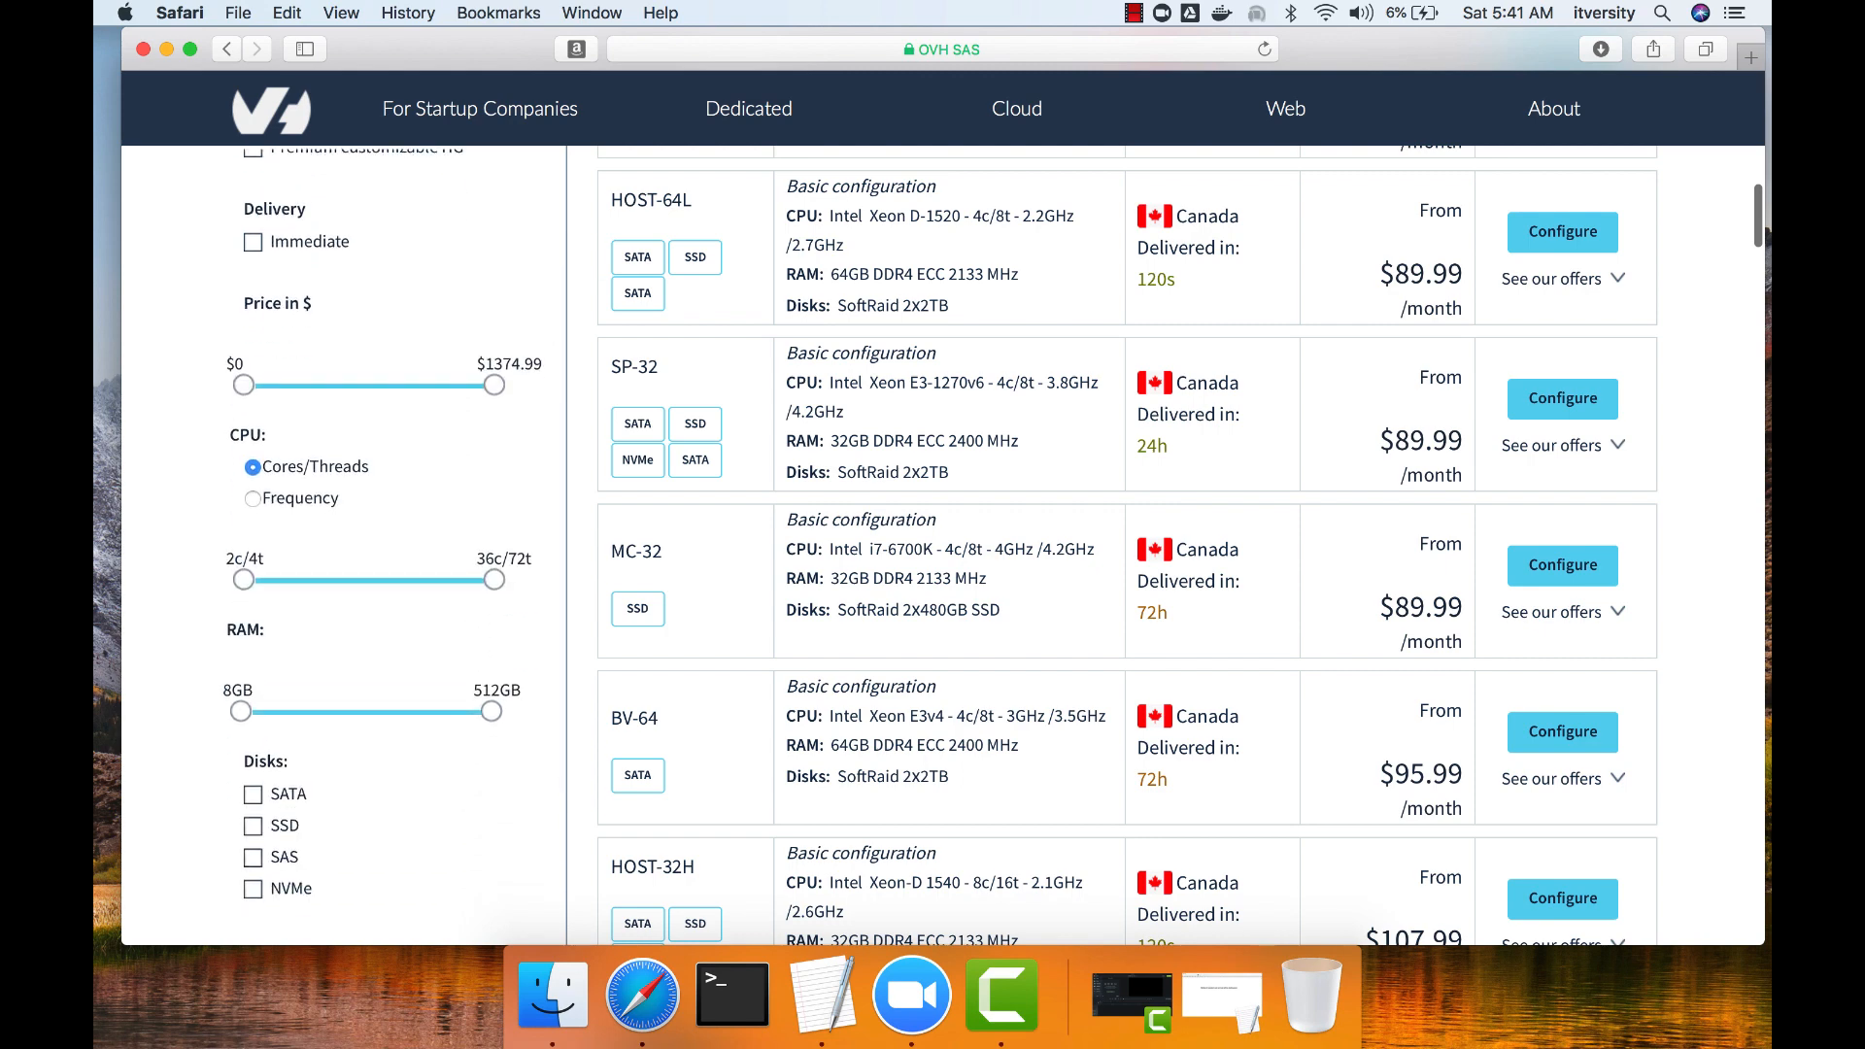
pyautogui.moveTo(243, 580); pyautogui.dragTo(288, 580)
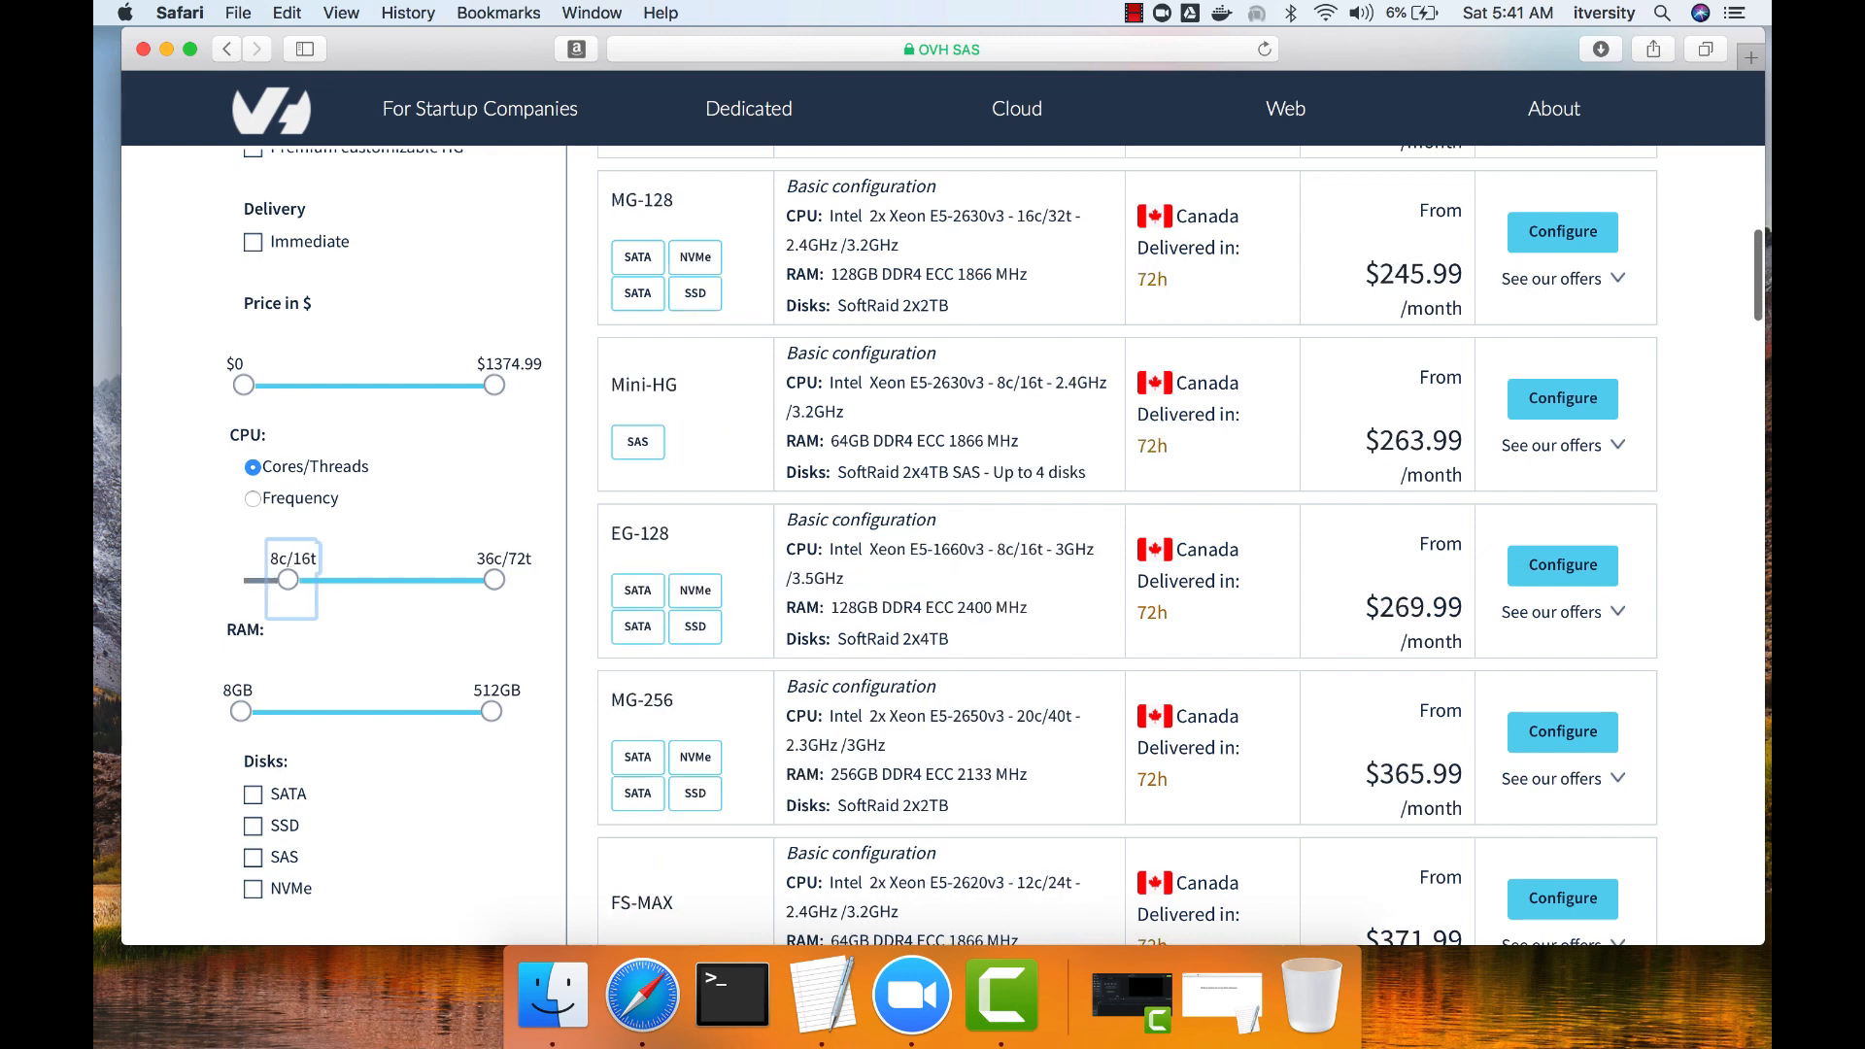
pyautogui.moveTo(495, 580); pyautogui.dragTo(288, 580)
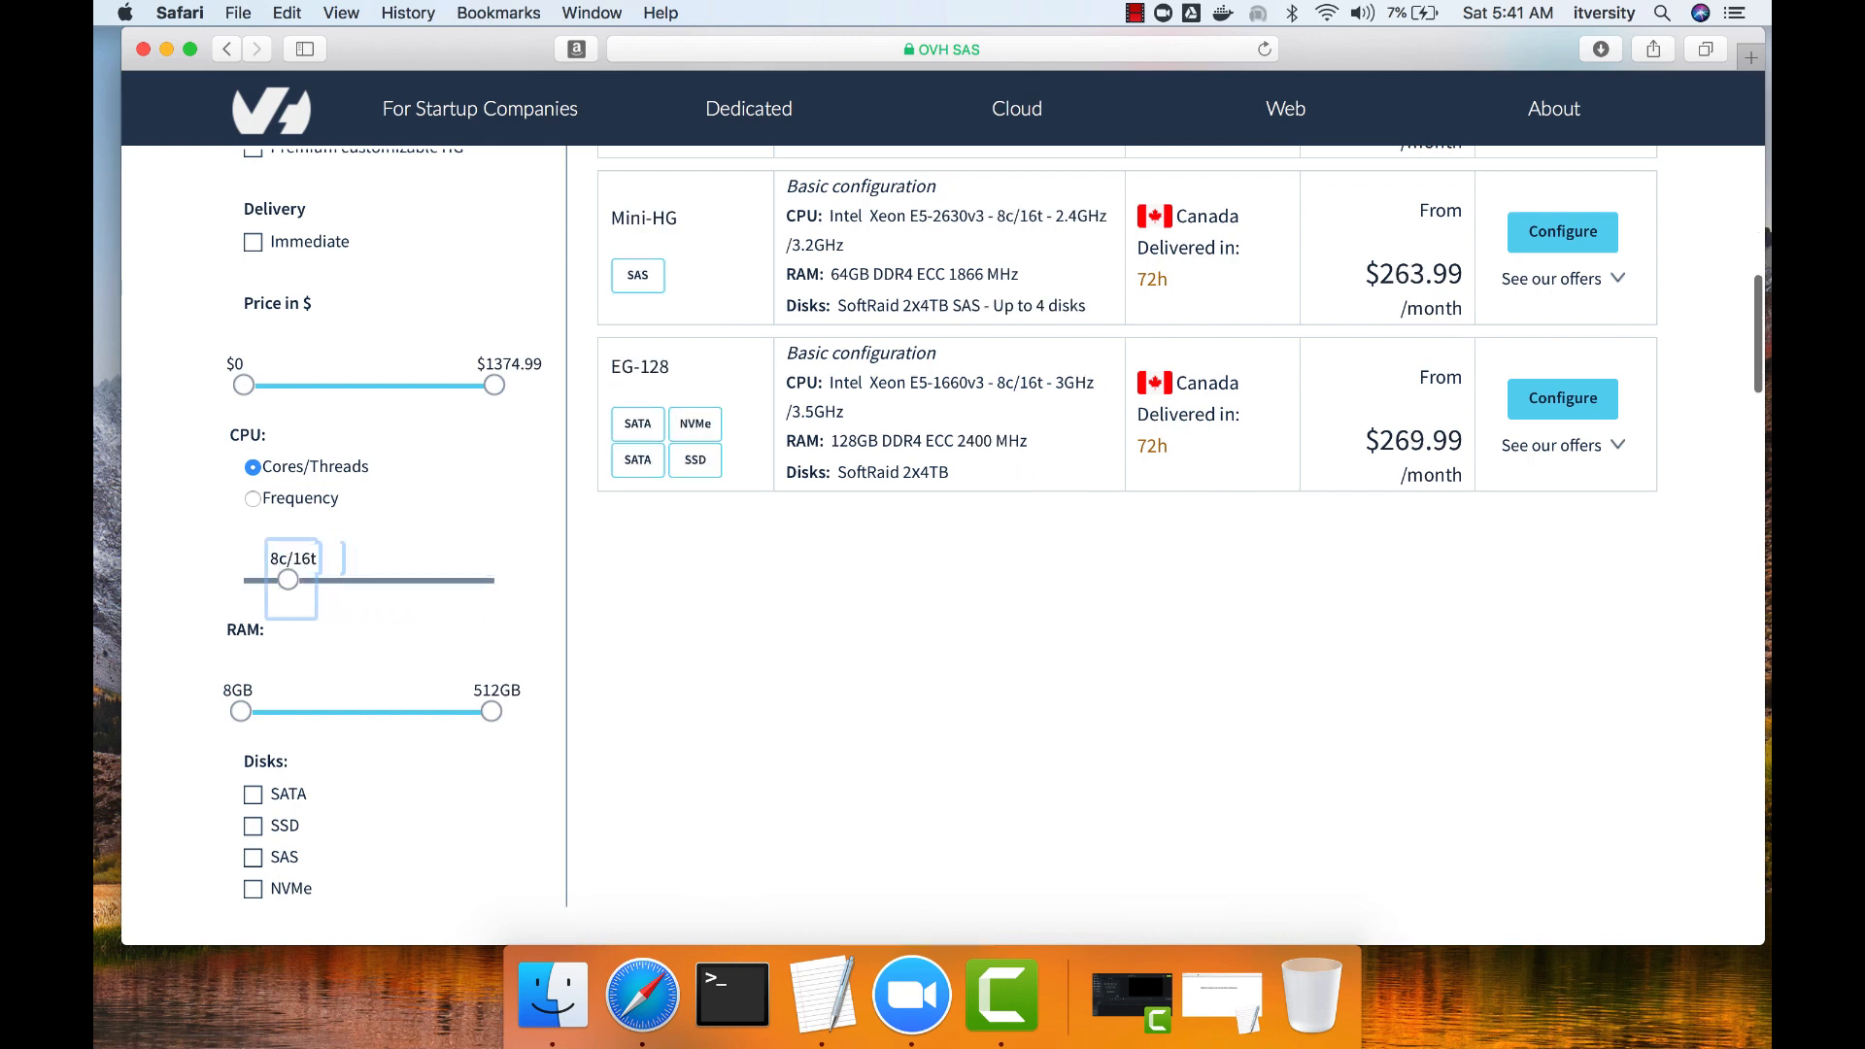
pyautogui.moveTo(240, 711); pyautogui.dragTo(365, 711)
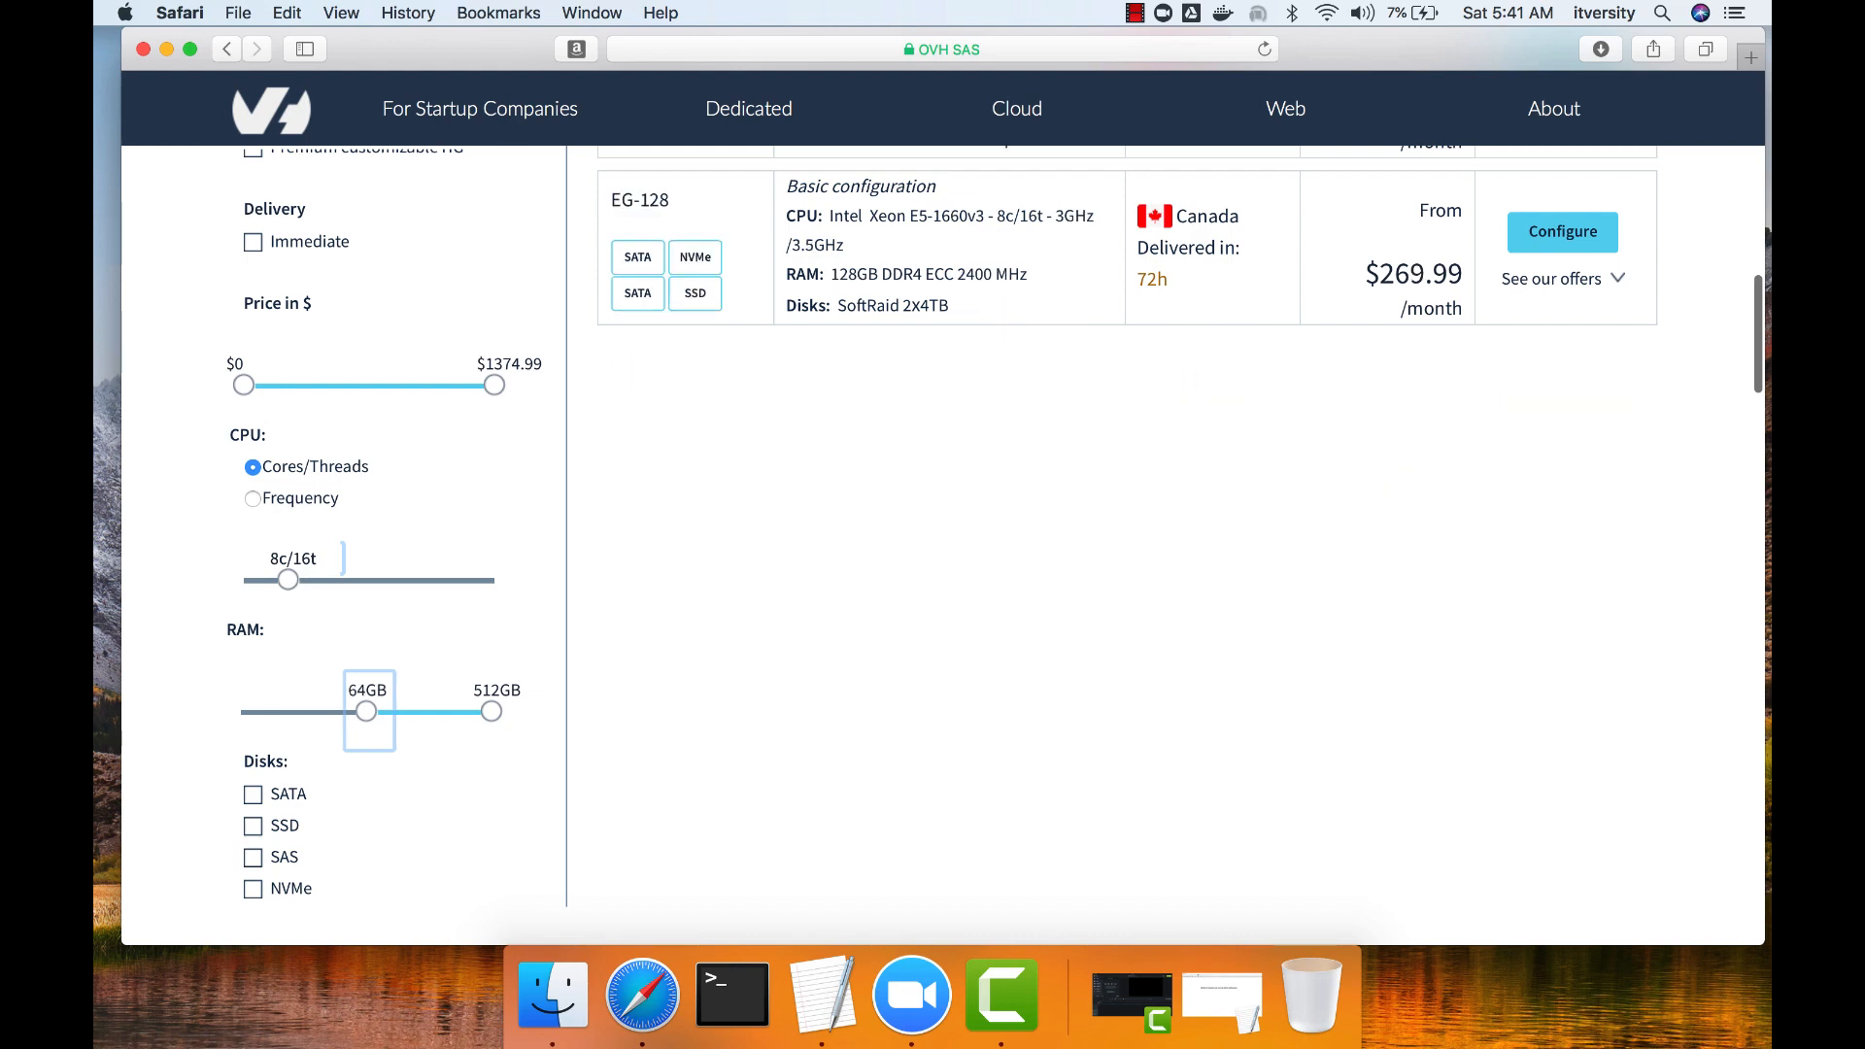
pyautogui.moveTo(491, 711); pyautogui.dragTo(367, 711)
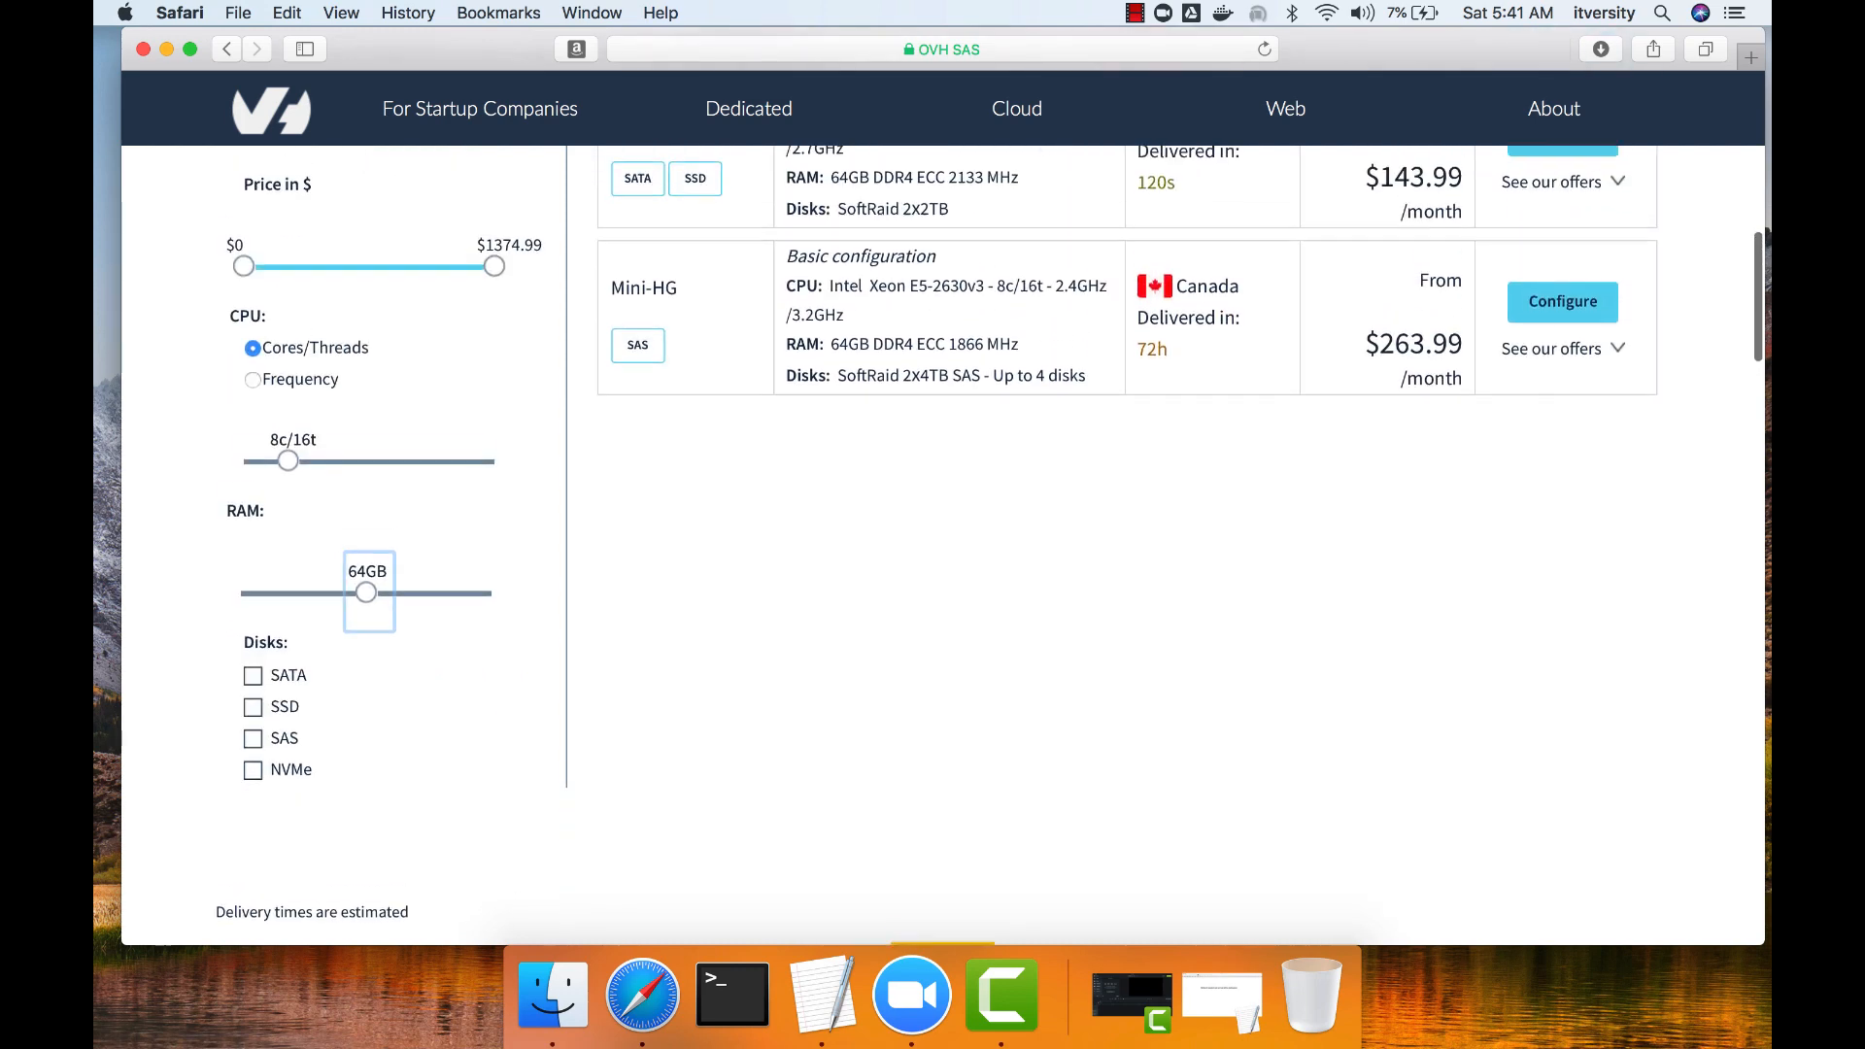
# Configure the HOST-64H server, compare weekly and monthly billing, and order it with monthly billing.
pyautogui.scroll(3, 942, 544)
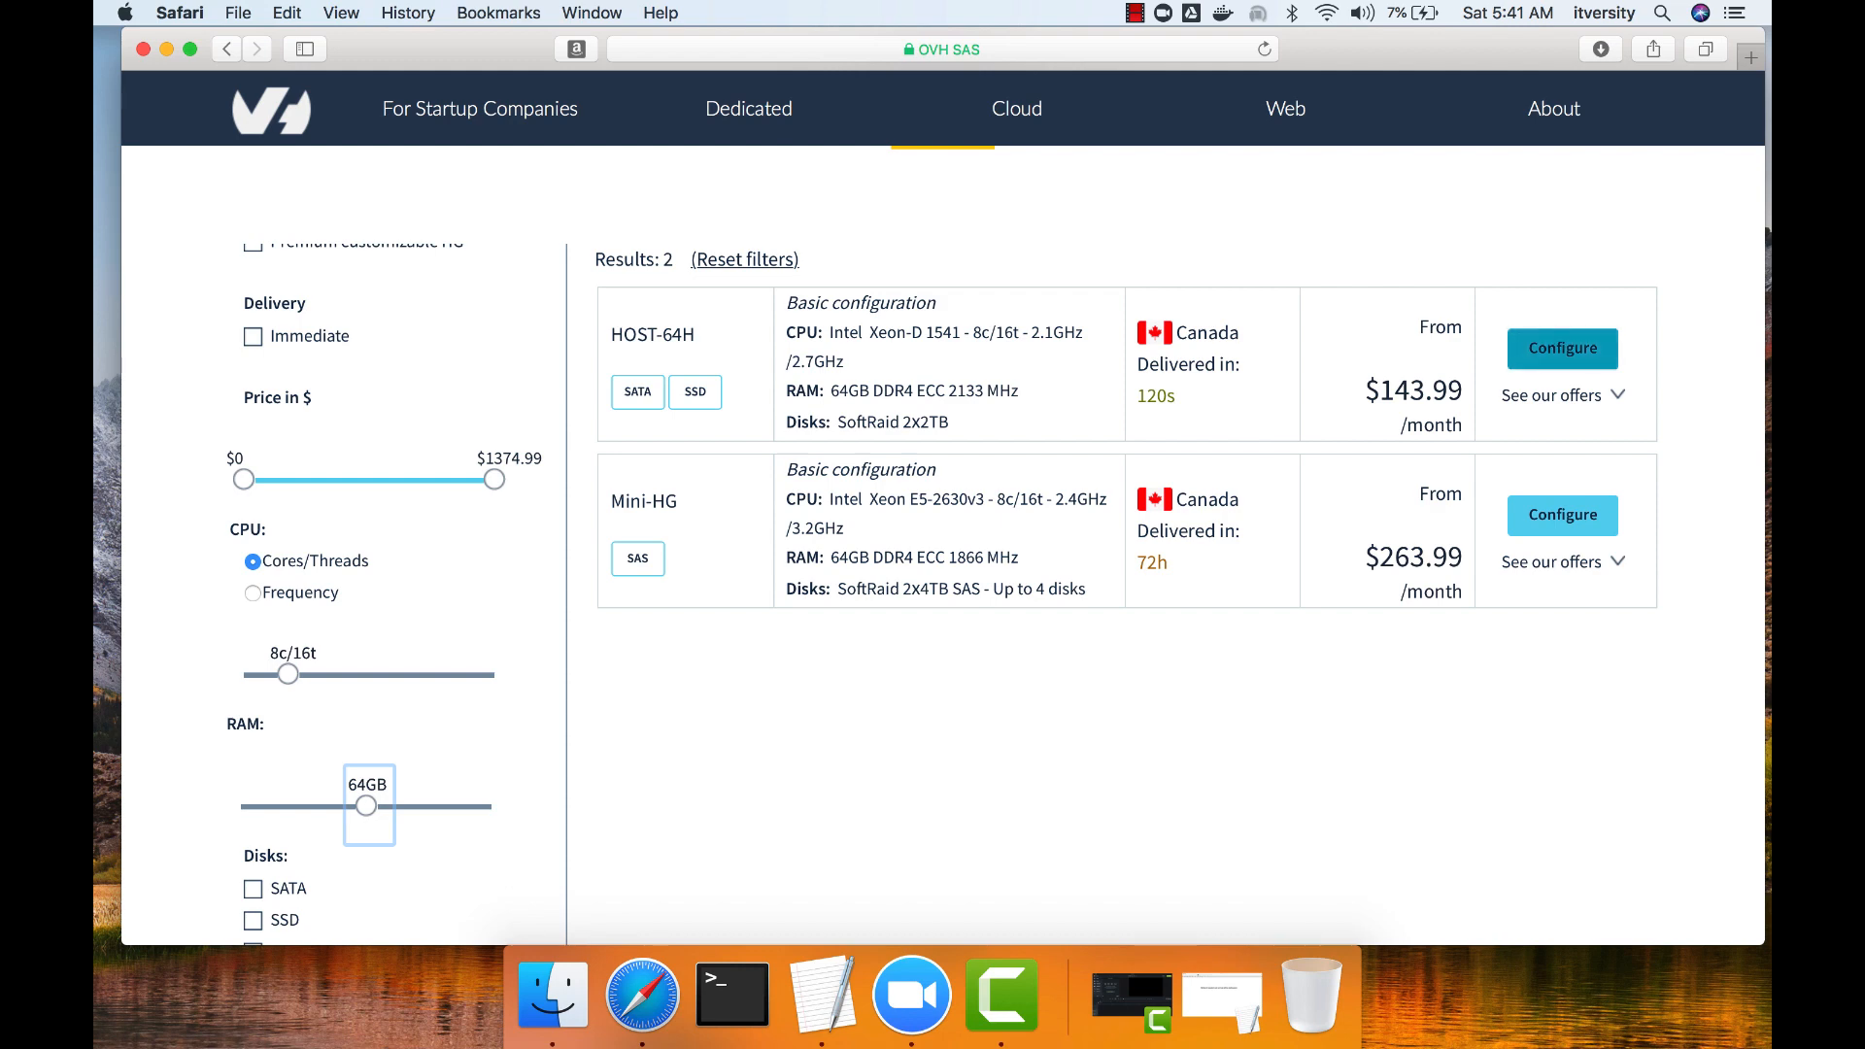
pyautogui.click(1562, 347)
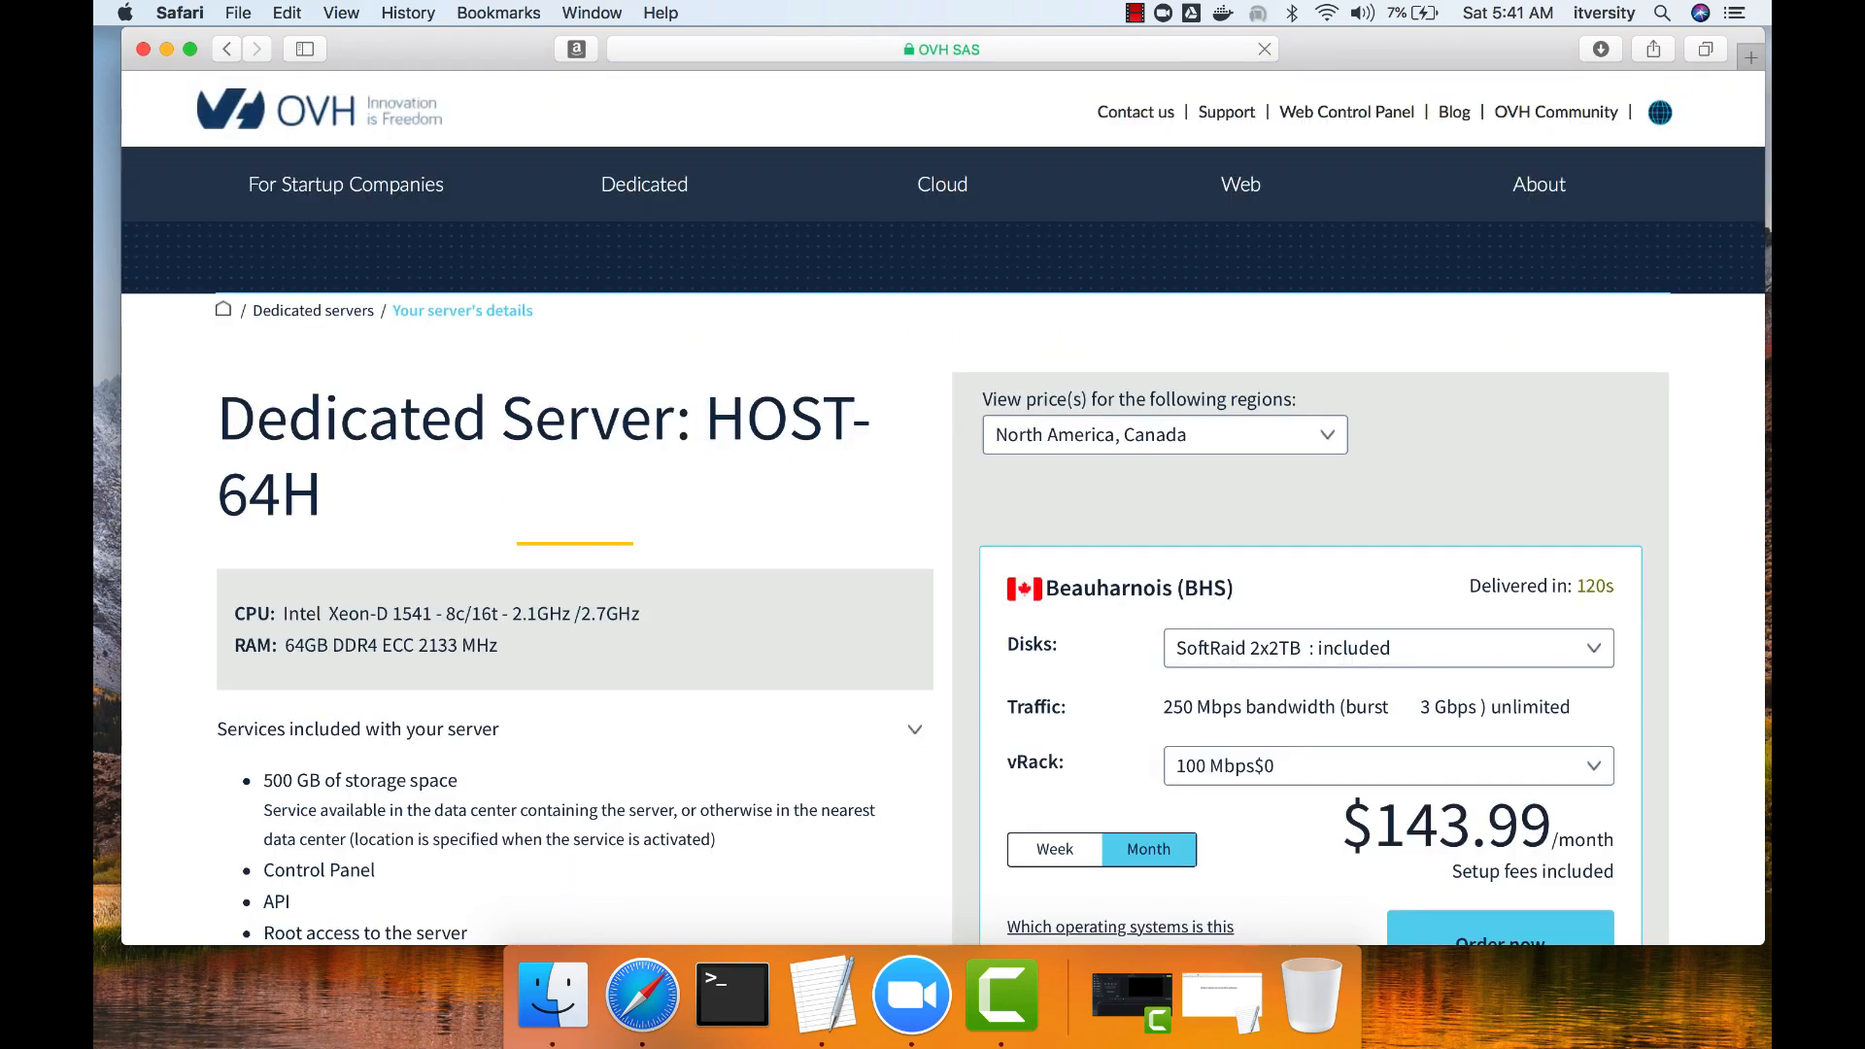
pyautogui.scroll(-5, 989, 506)
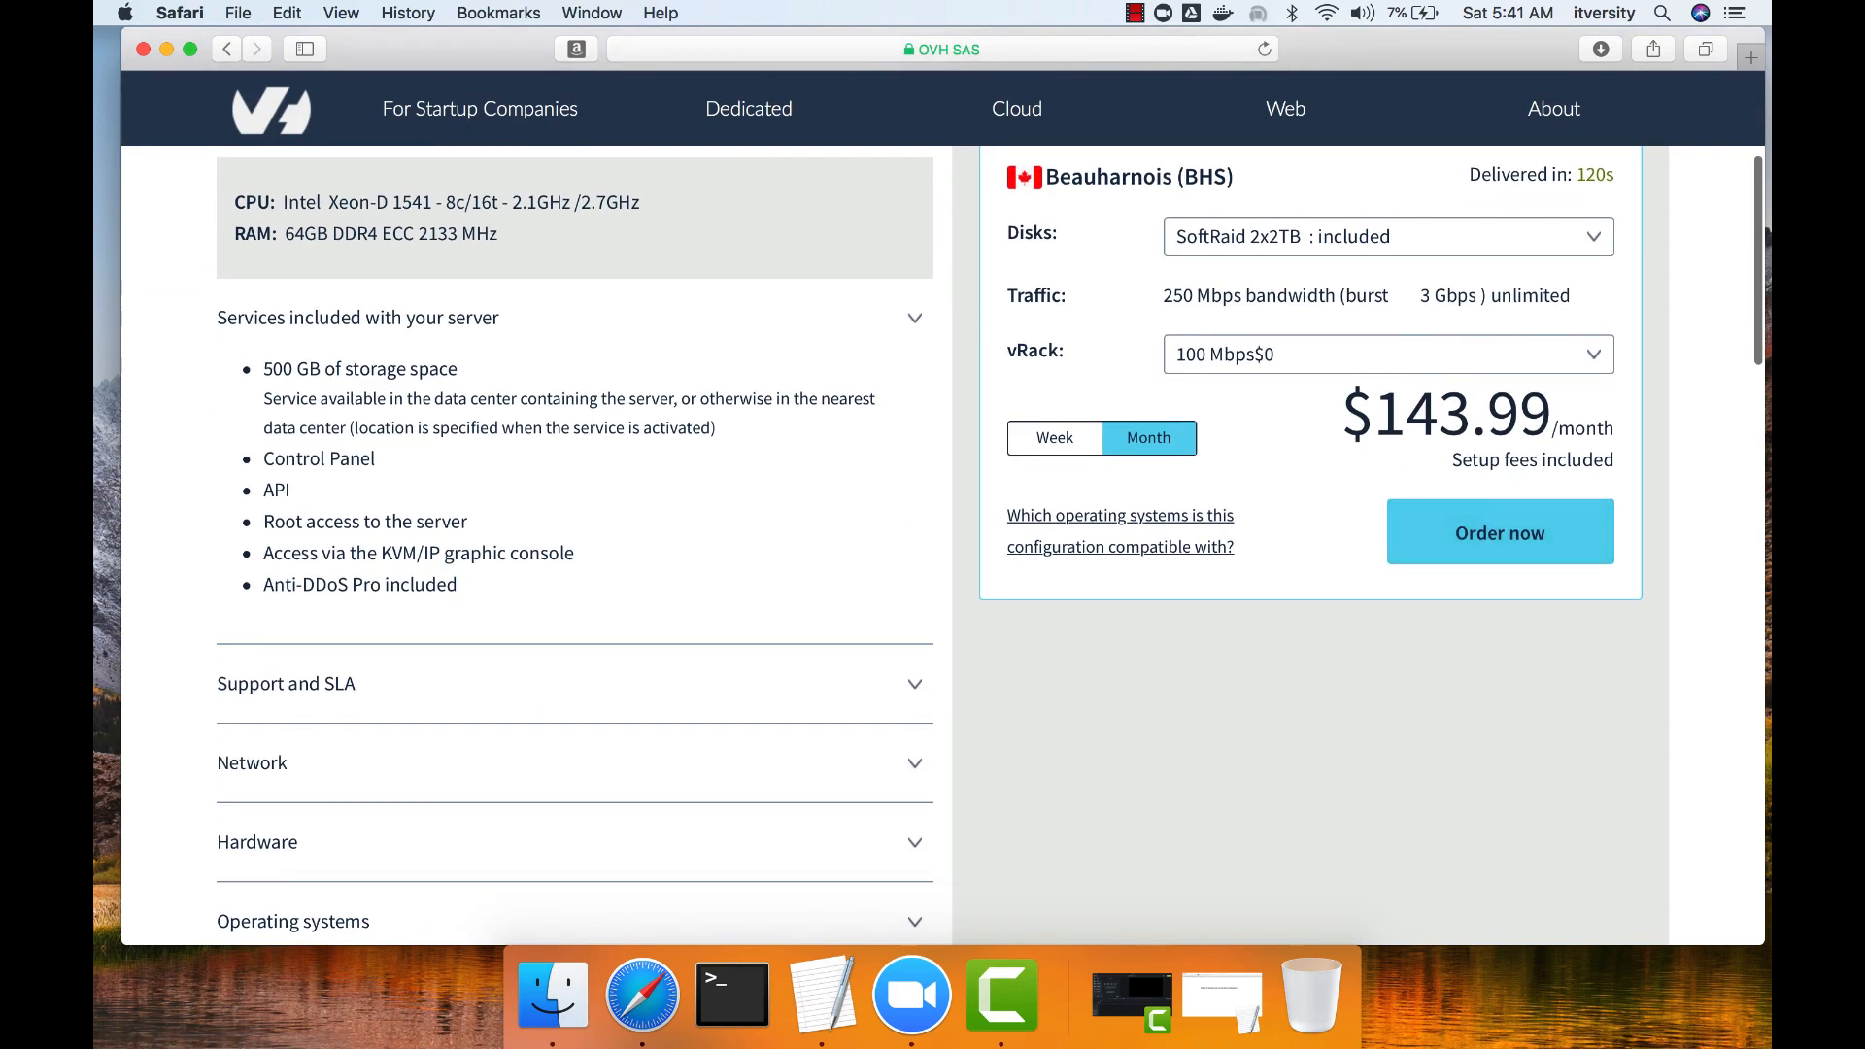
pyautogui.click(1054, 438)
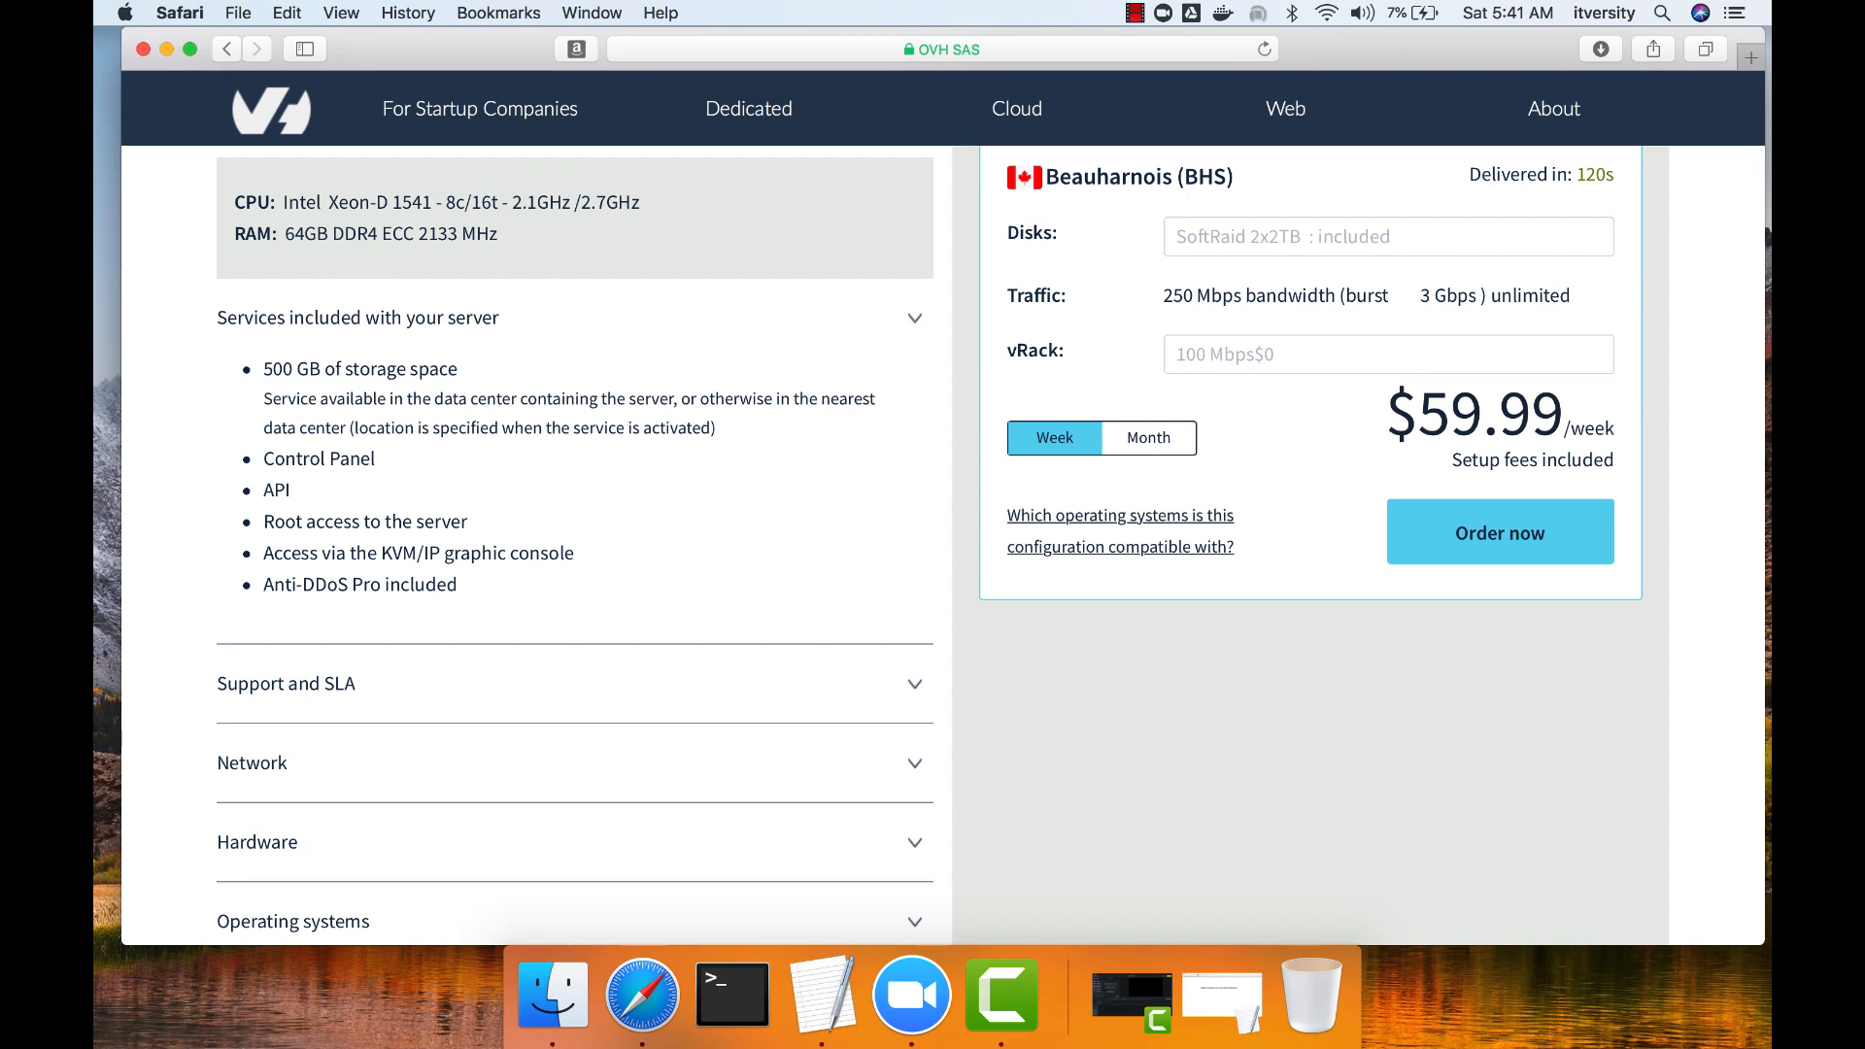
pyautogui.click(1149, 438)
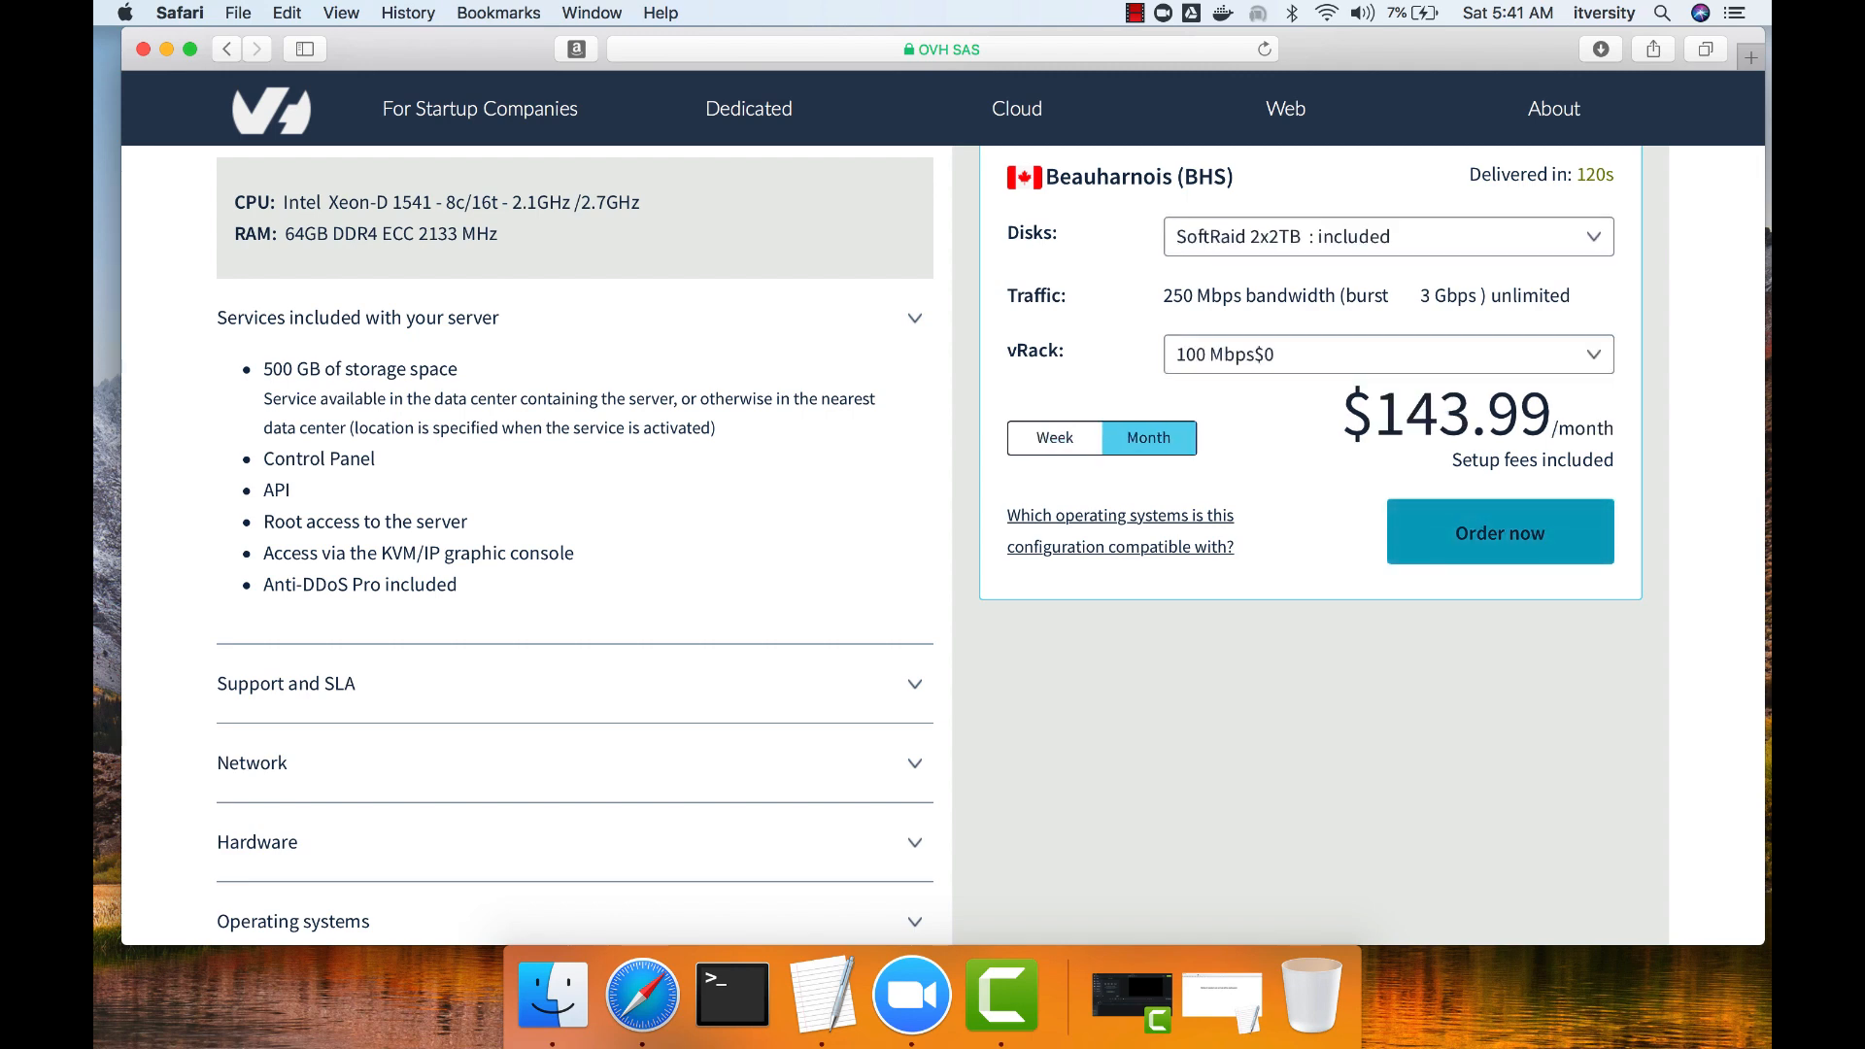
pyautogui.click(1500, 532)
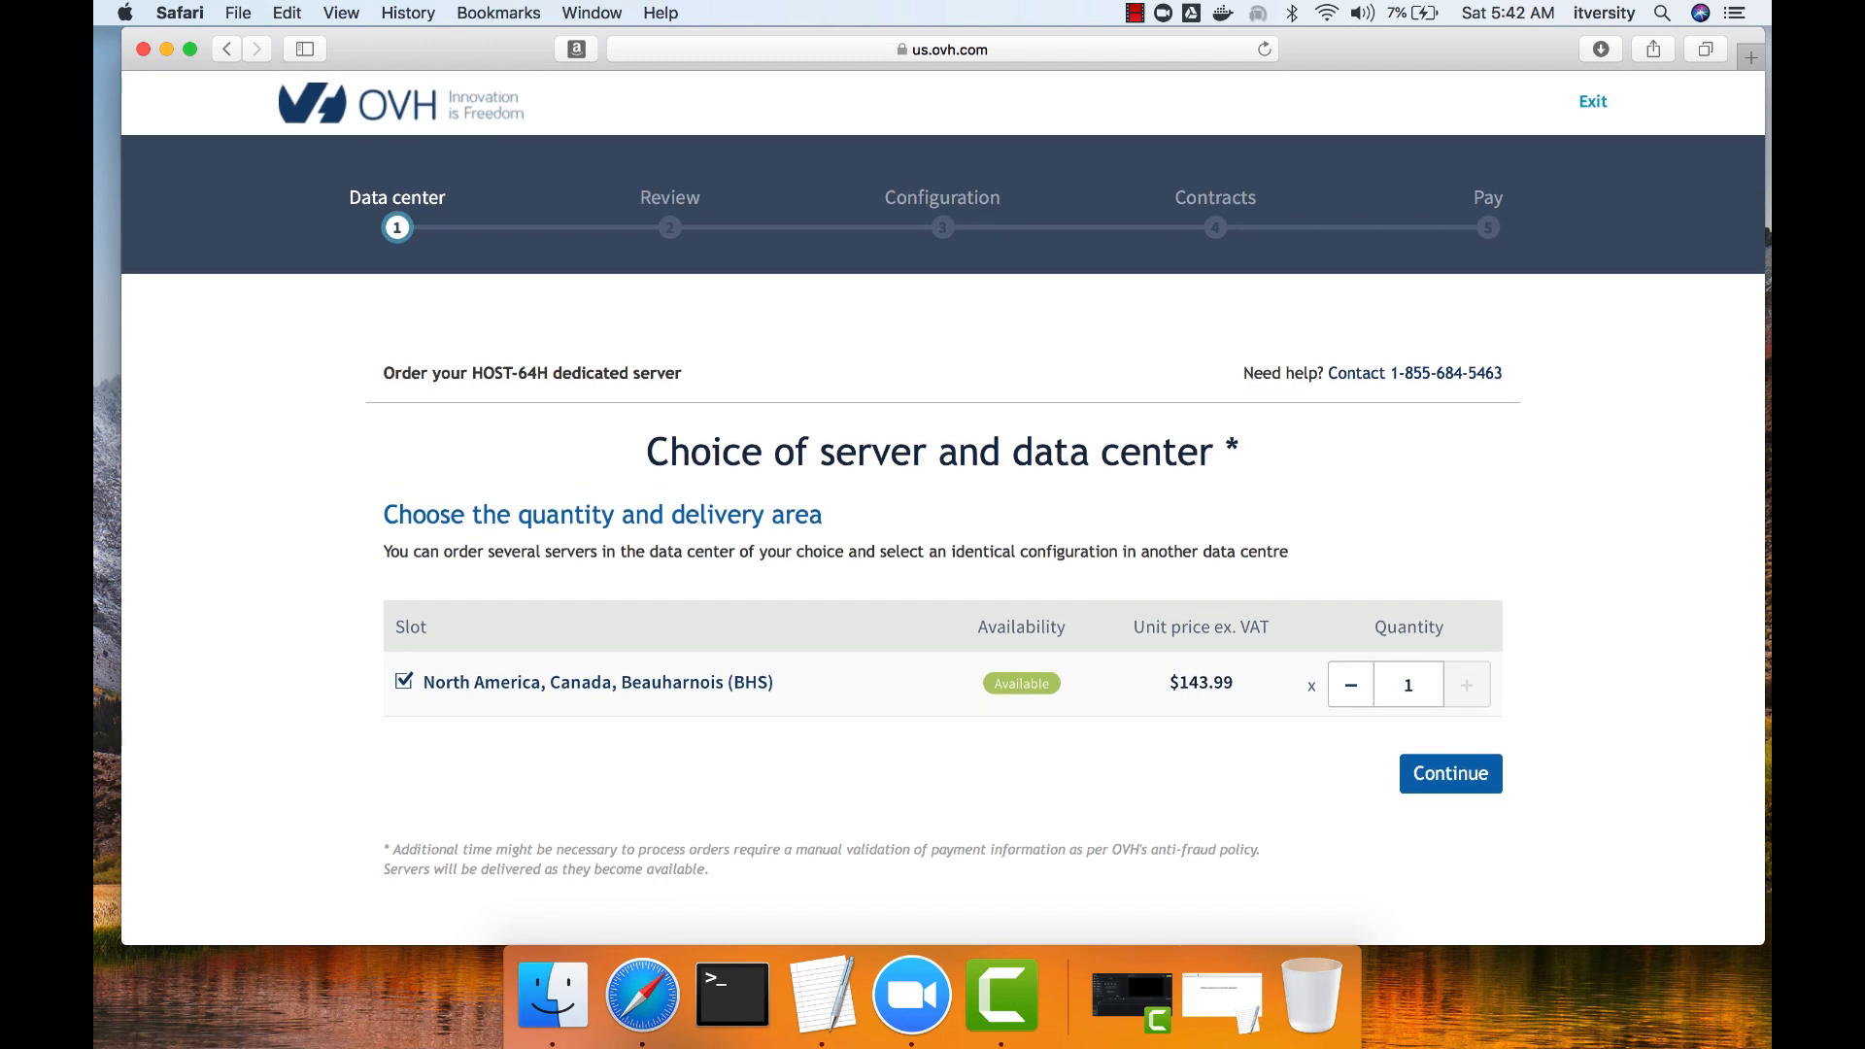
# Continue the order with one server in Beauharnois (BHS) and a 1 month renewal frequency.
pyautogui.click(1450, 773)
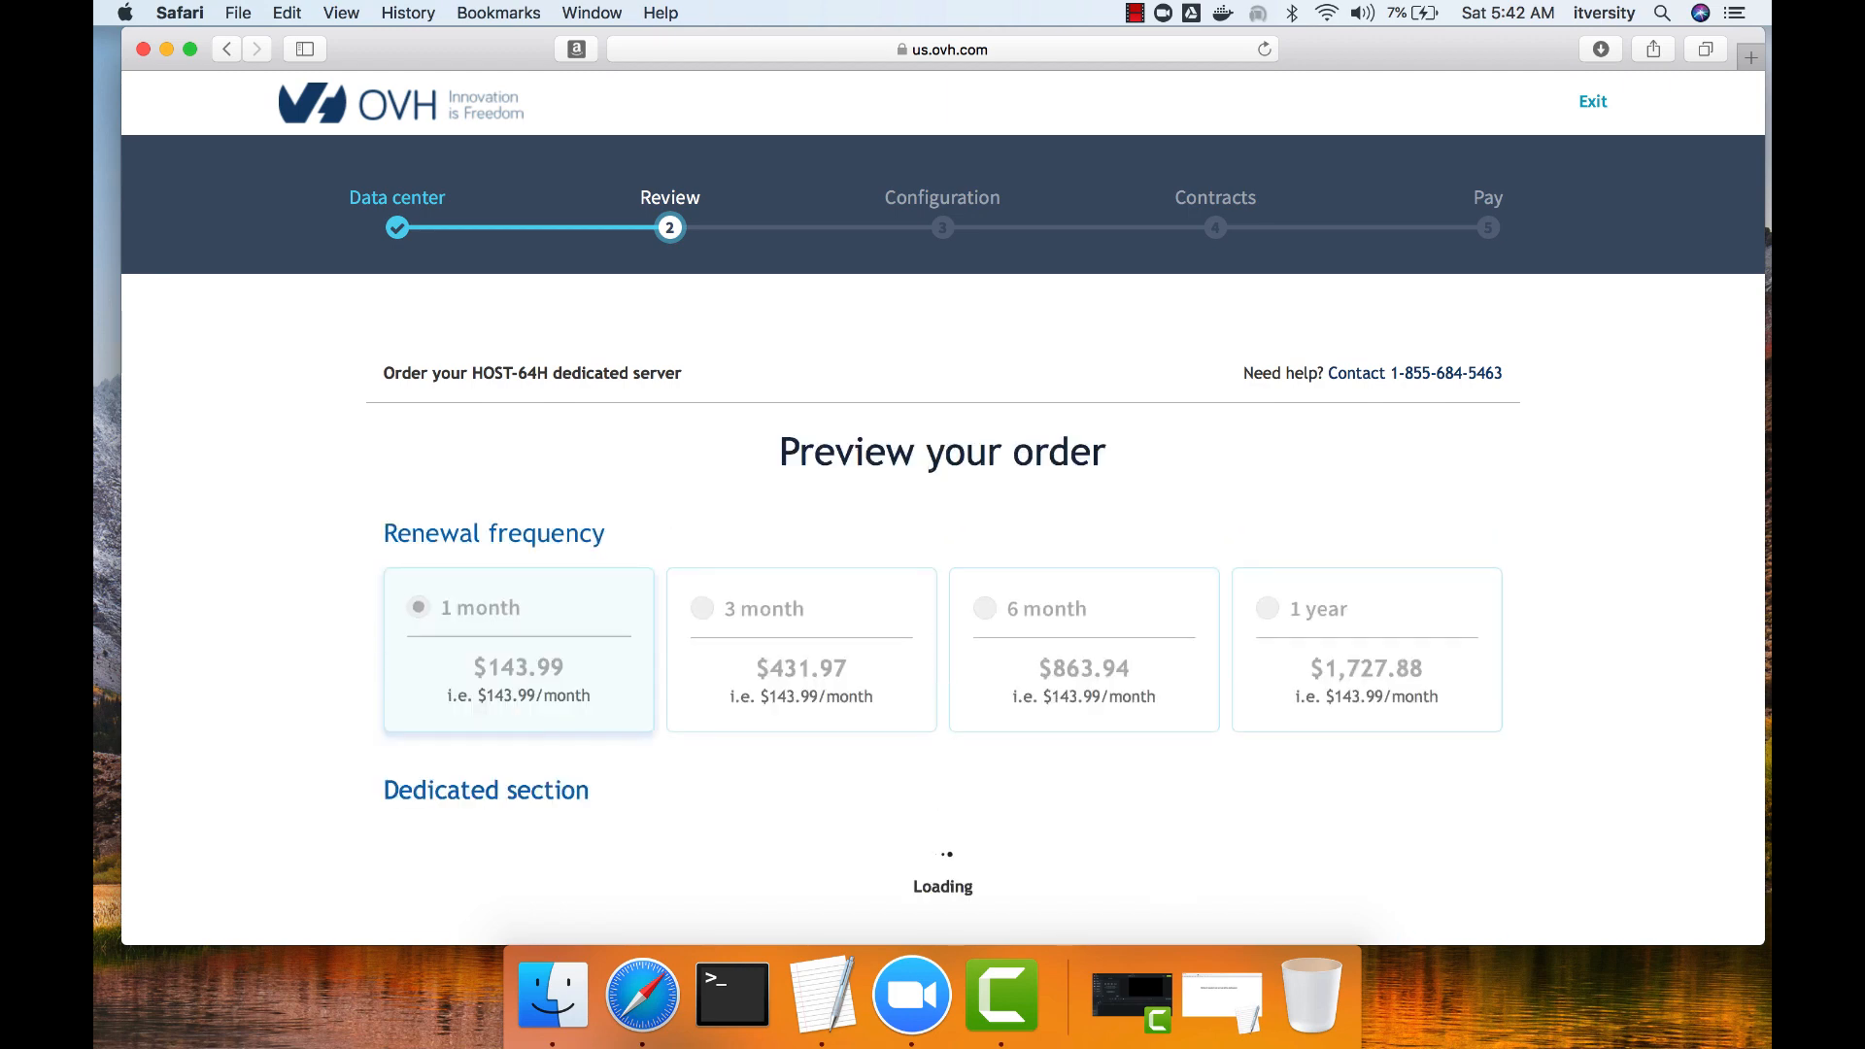
pyautogui.scroll(-3, 942, 505)
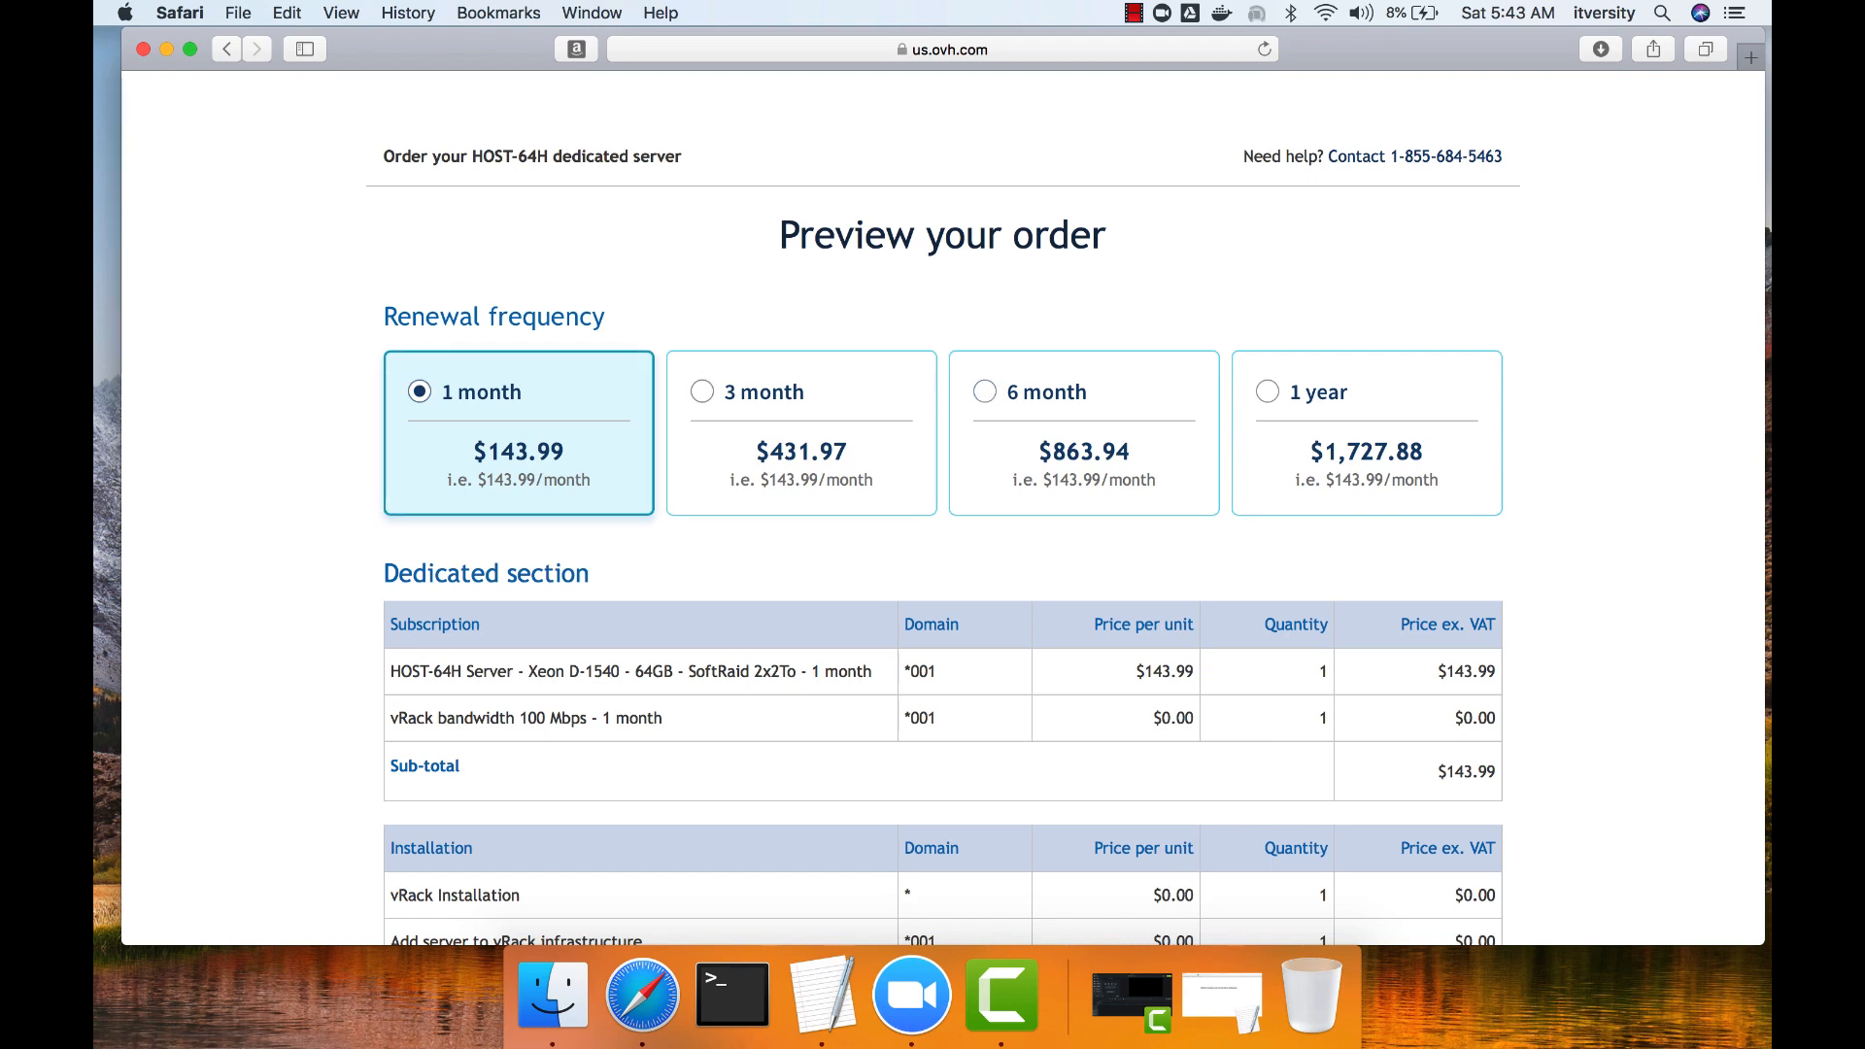
pyautogui.scroll(-10, 942, 505)
pyautogui.scroll(-2, 942, 505)
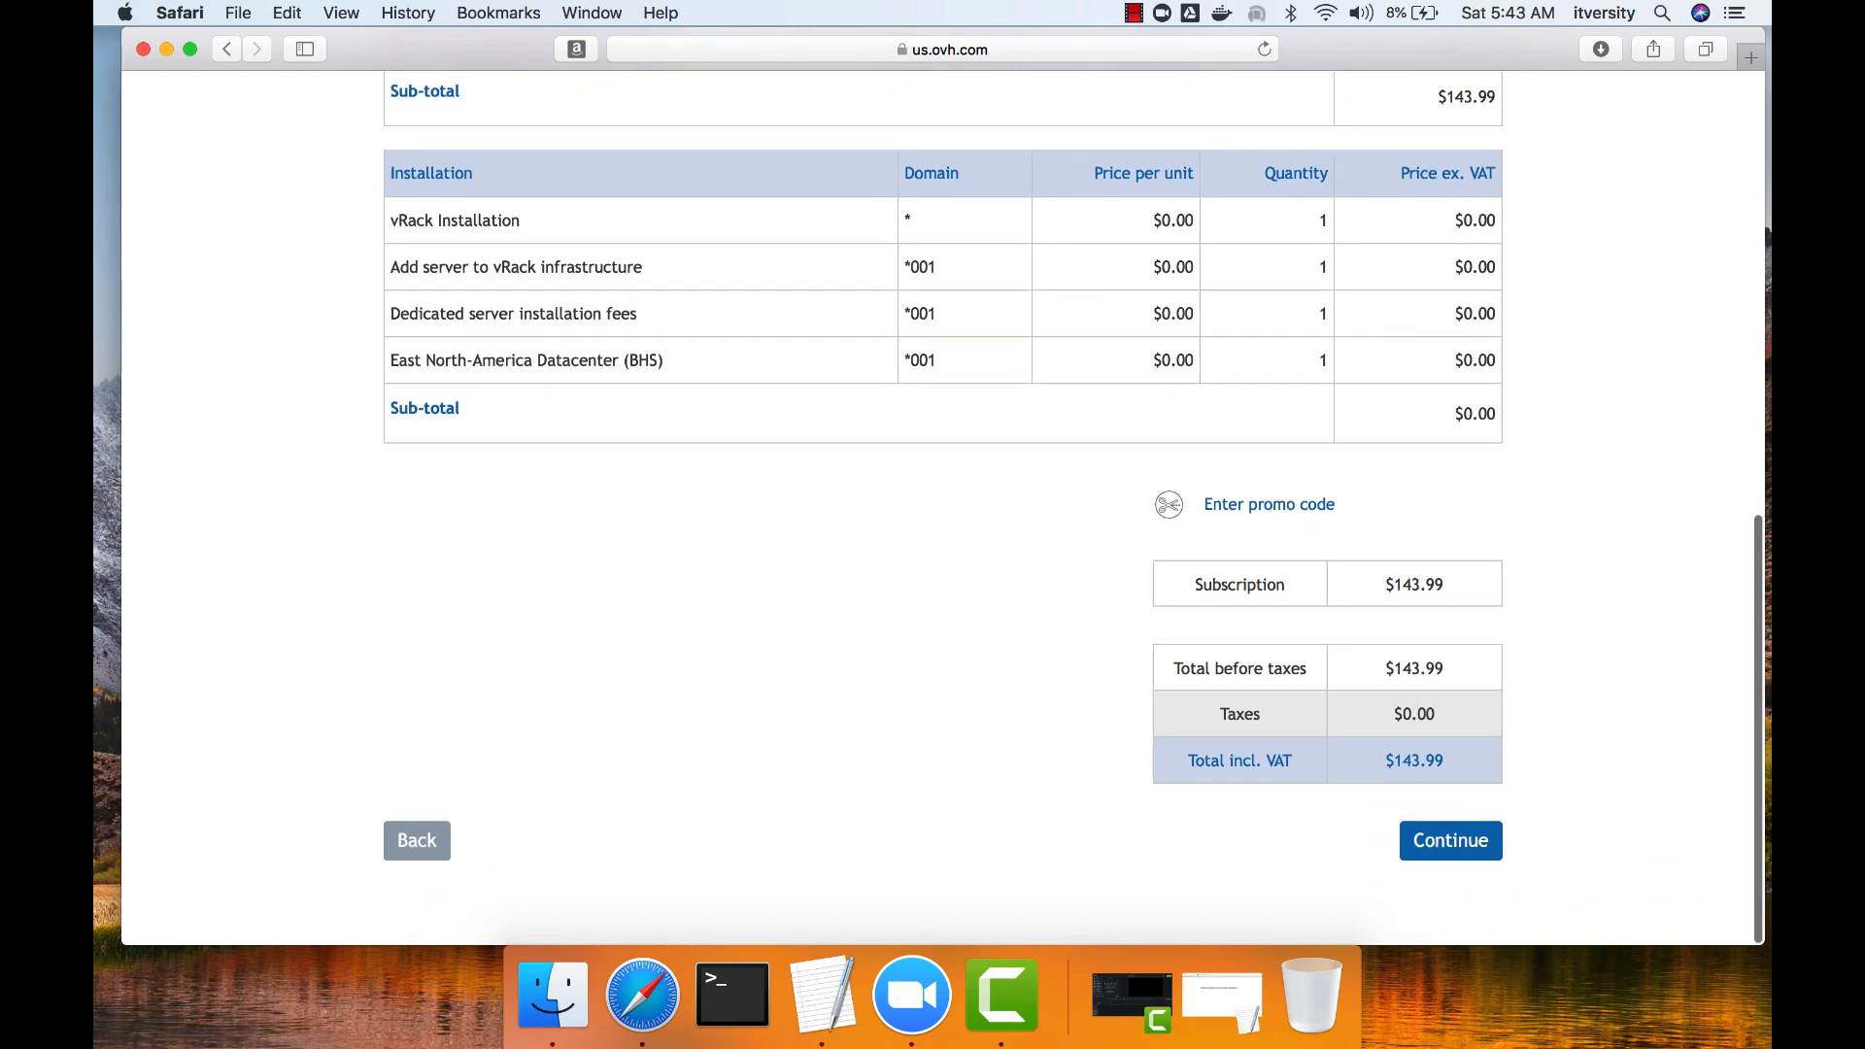
pyautogui.click(1450, 844)
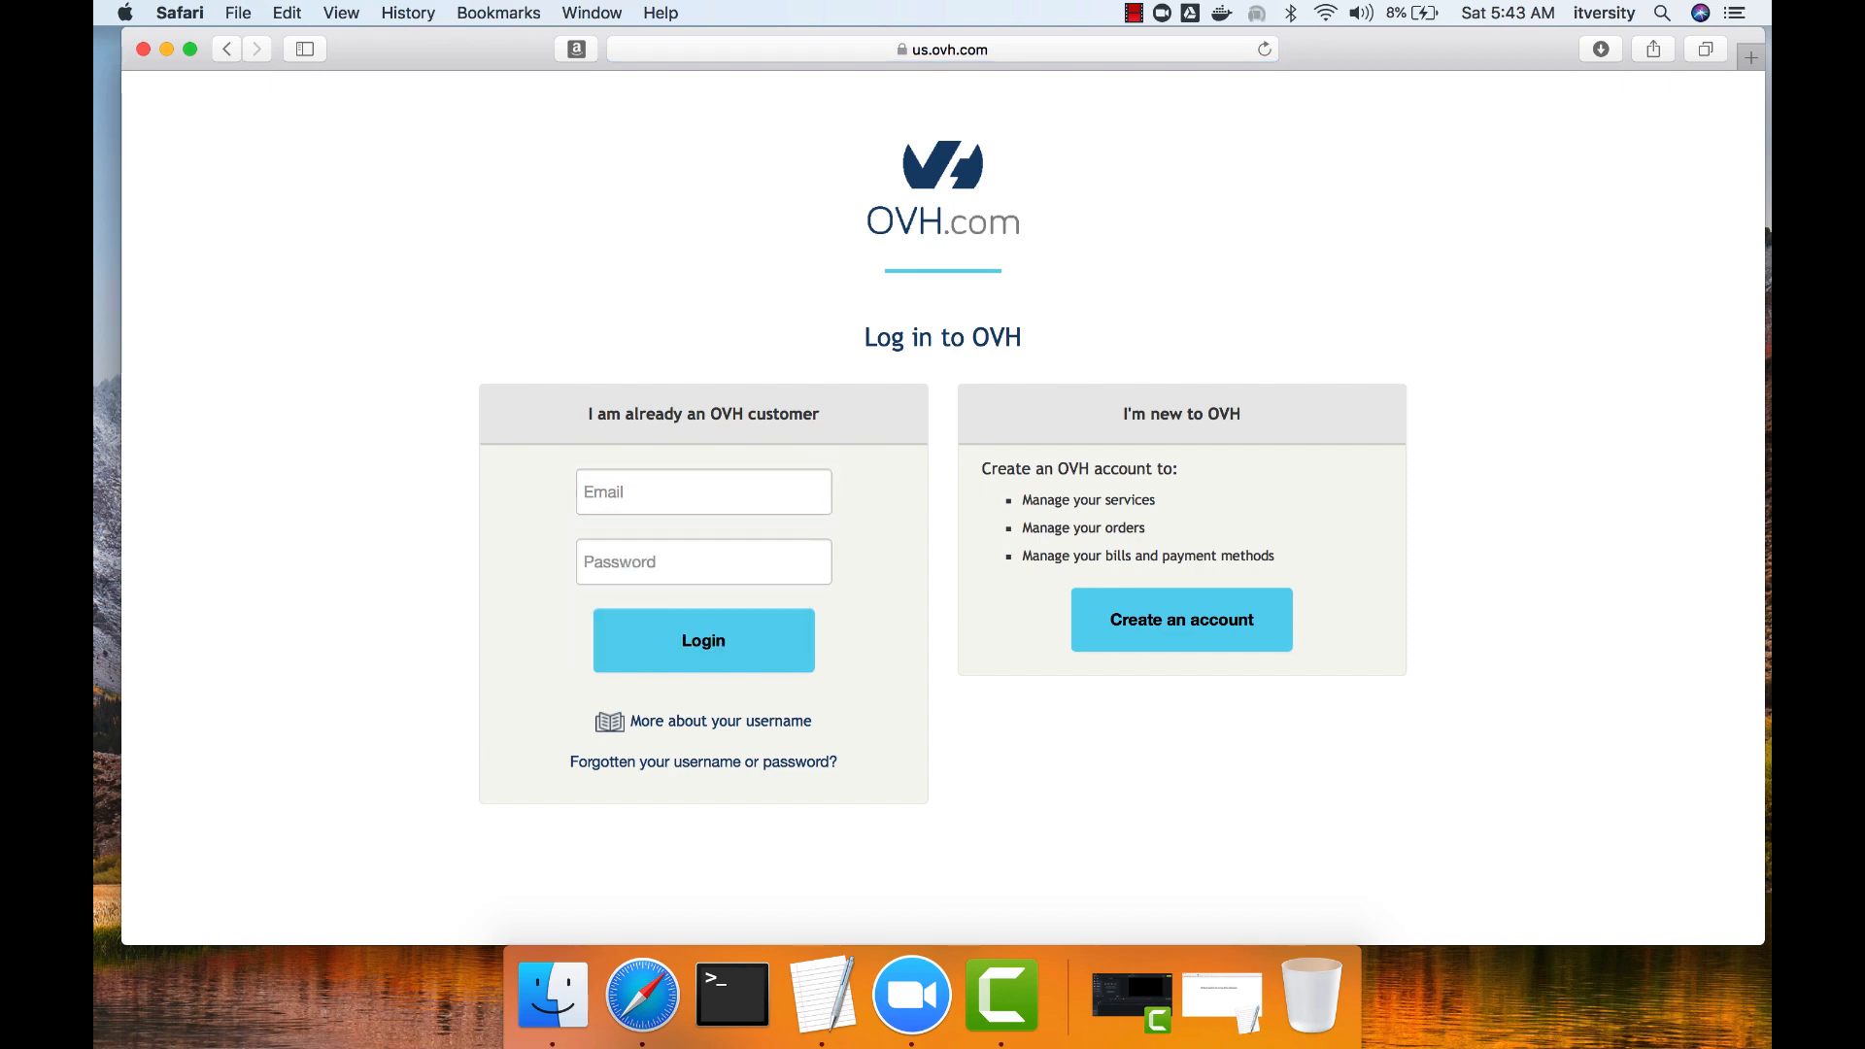
# Log in as an existing OVH customer with the saved account e-mail and password.
pyautogui.click(1181, 619)
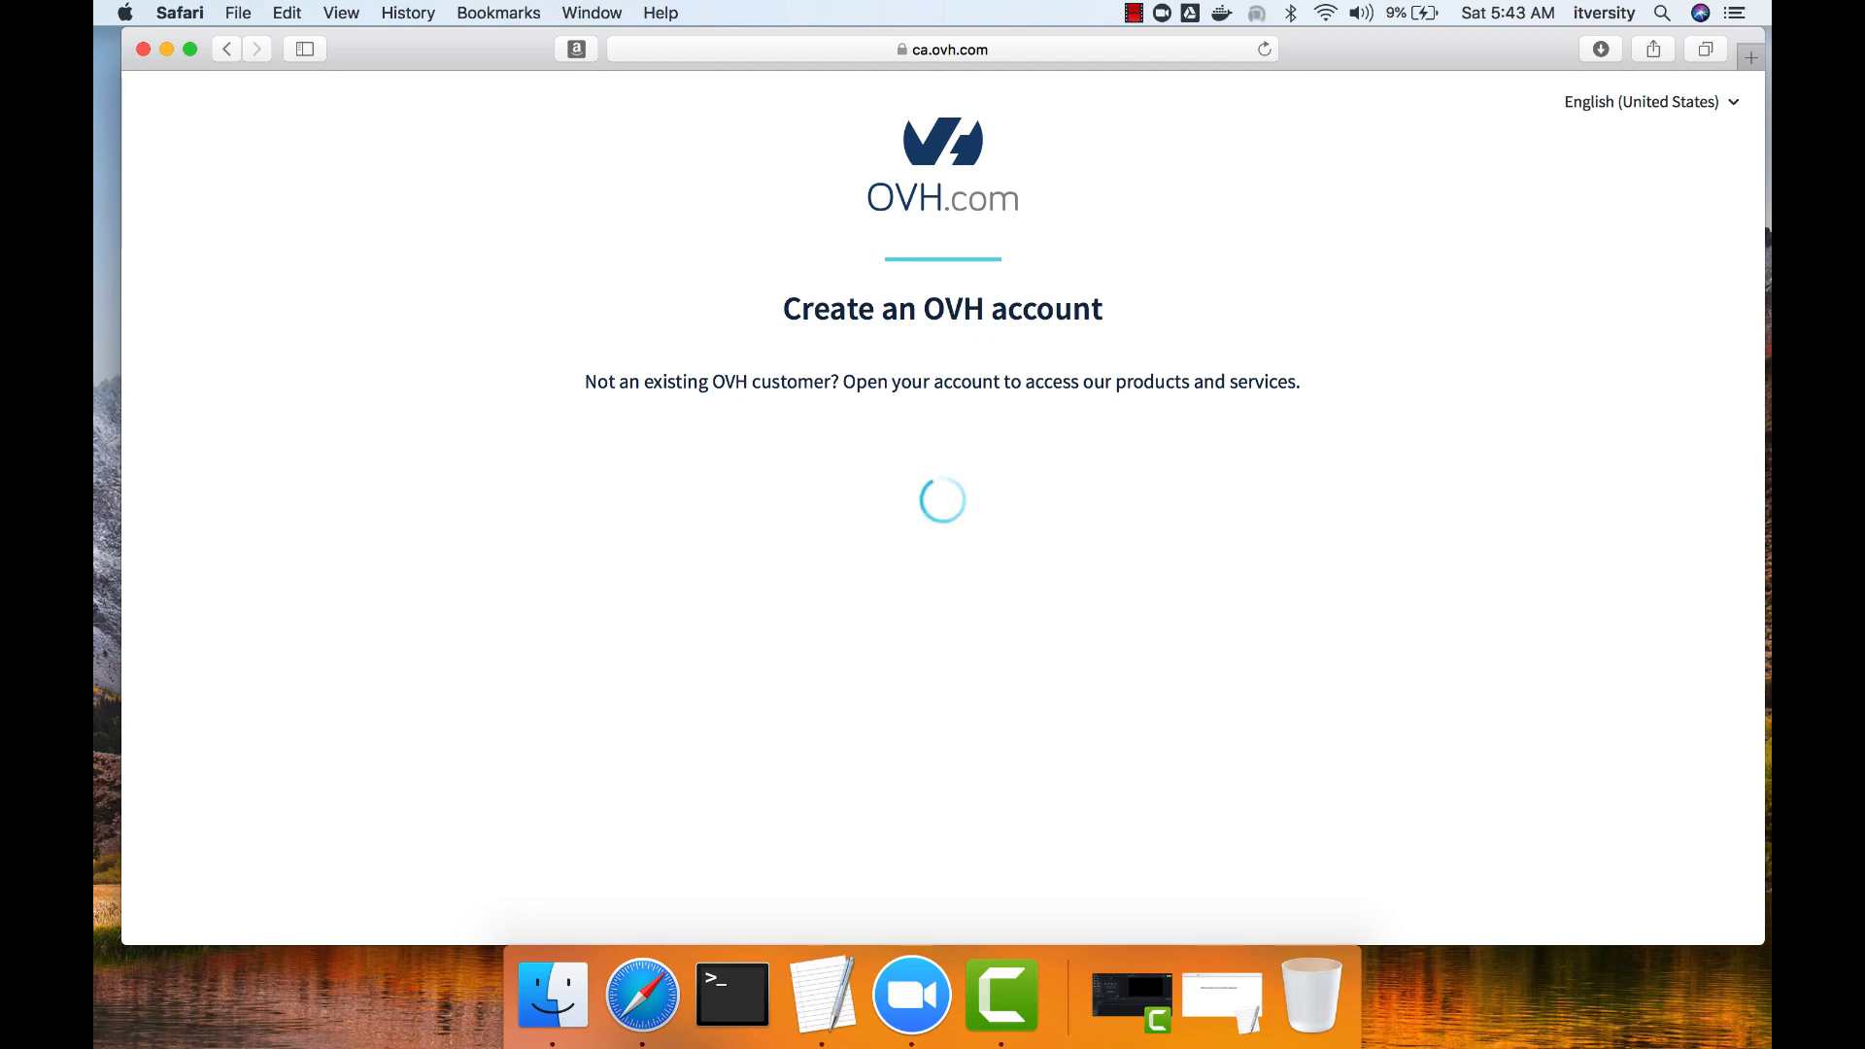
pyautogui.click(227, 48)
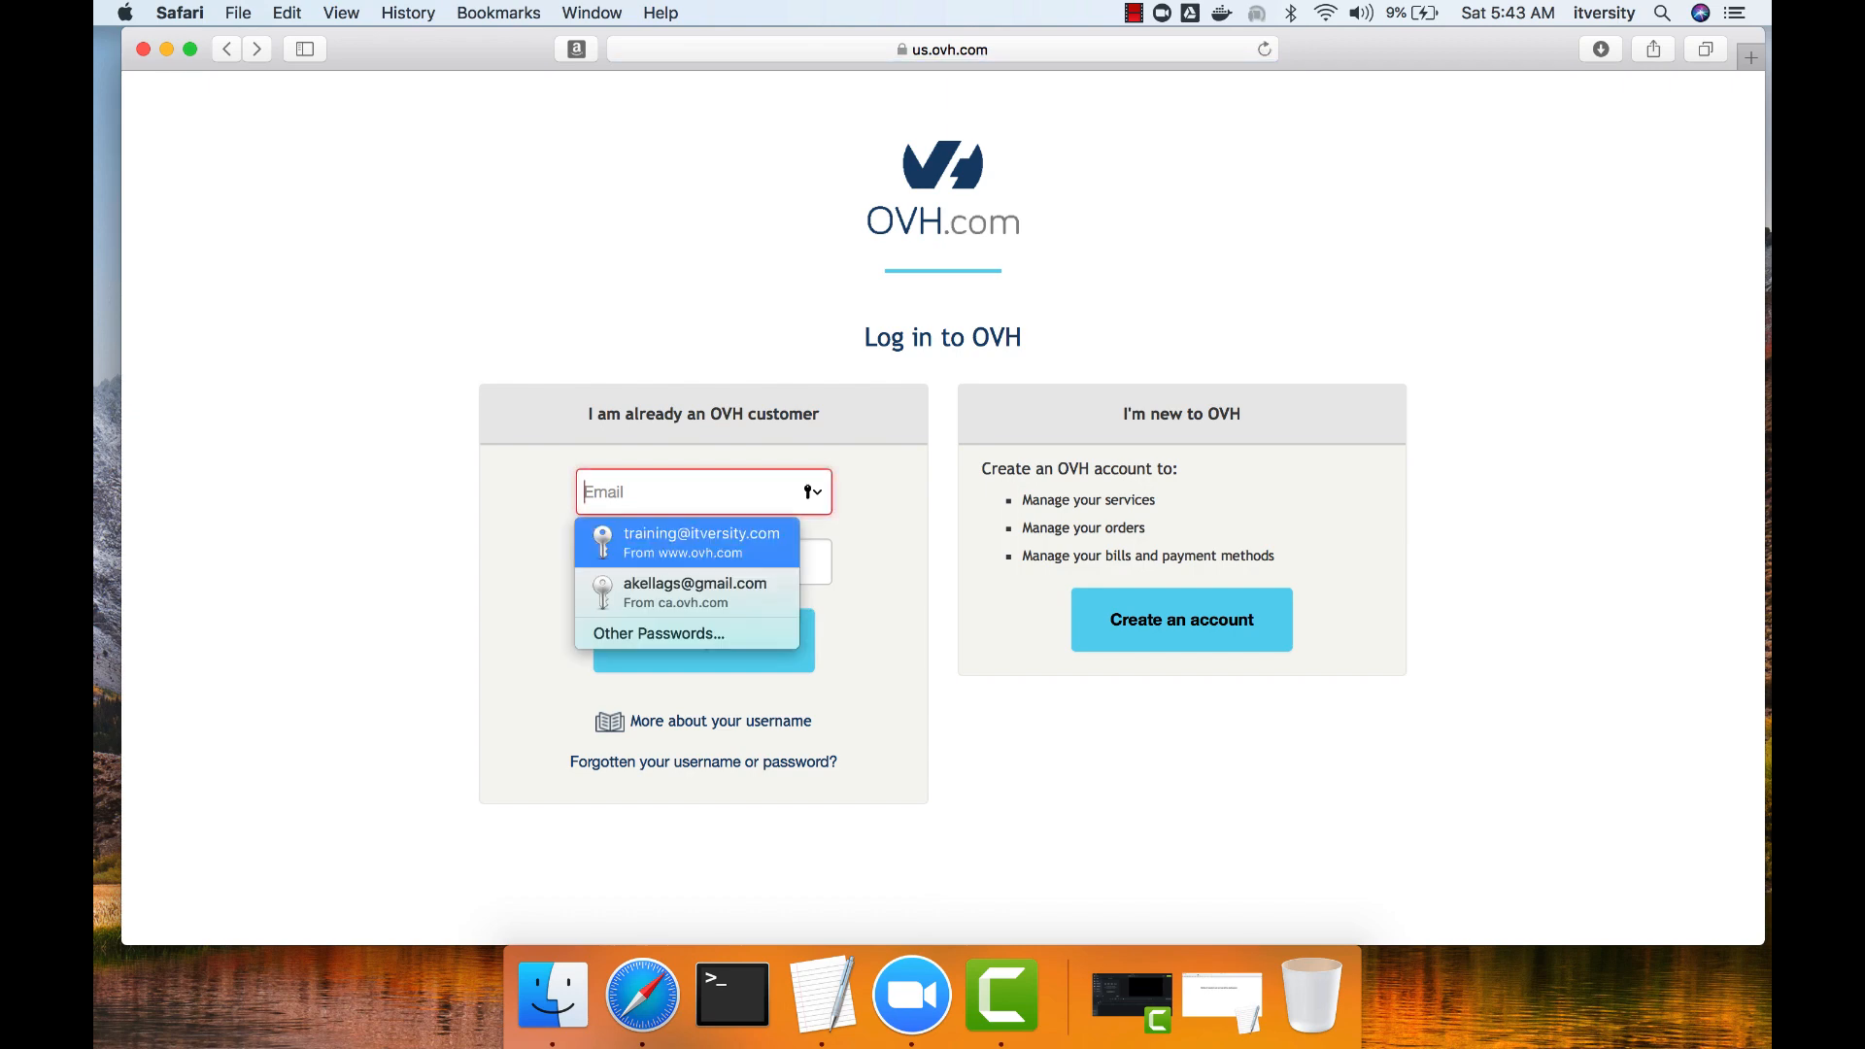
pyautogui.press('Return')
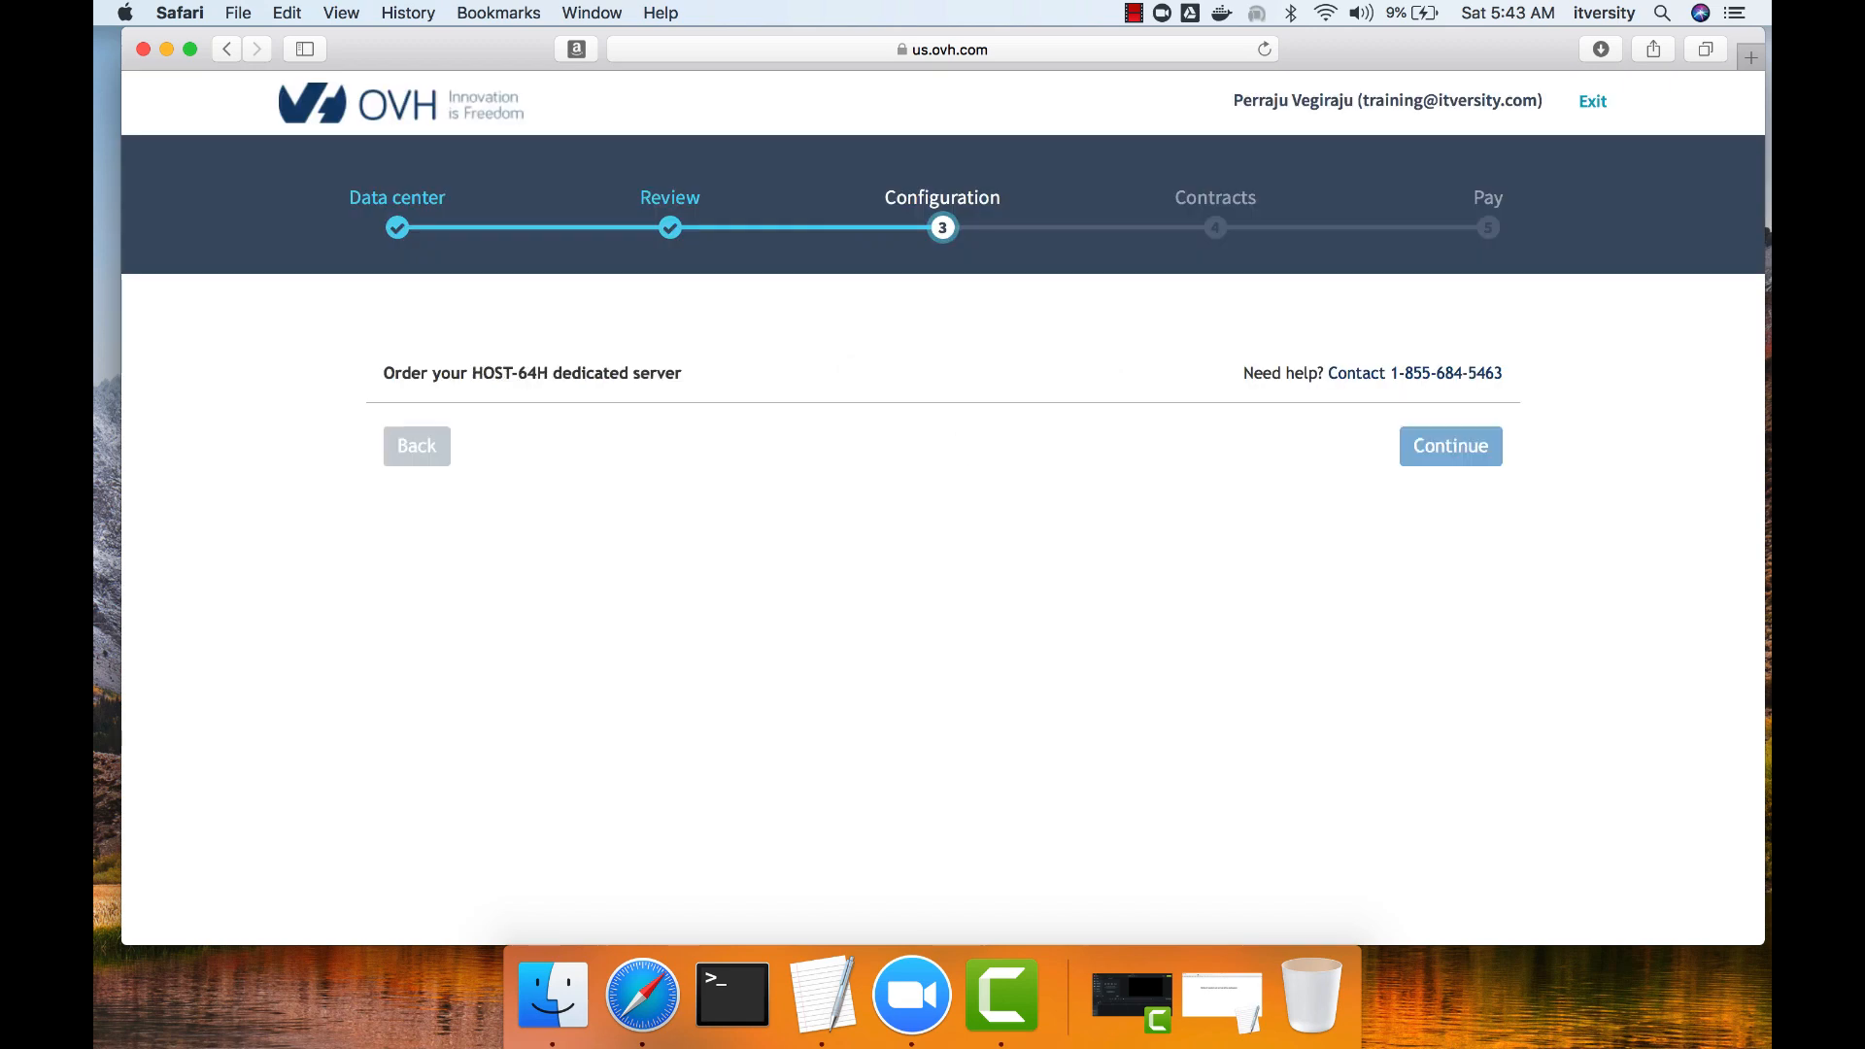
# Keep the listed administrator, billing and technician contacts, accept all contract conditions and continue to payment.
pyautogui.scroll(-4, 942, 505)
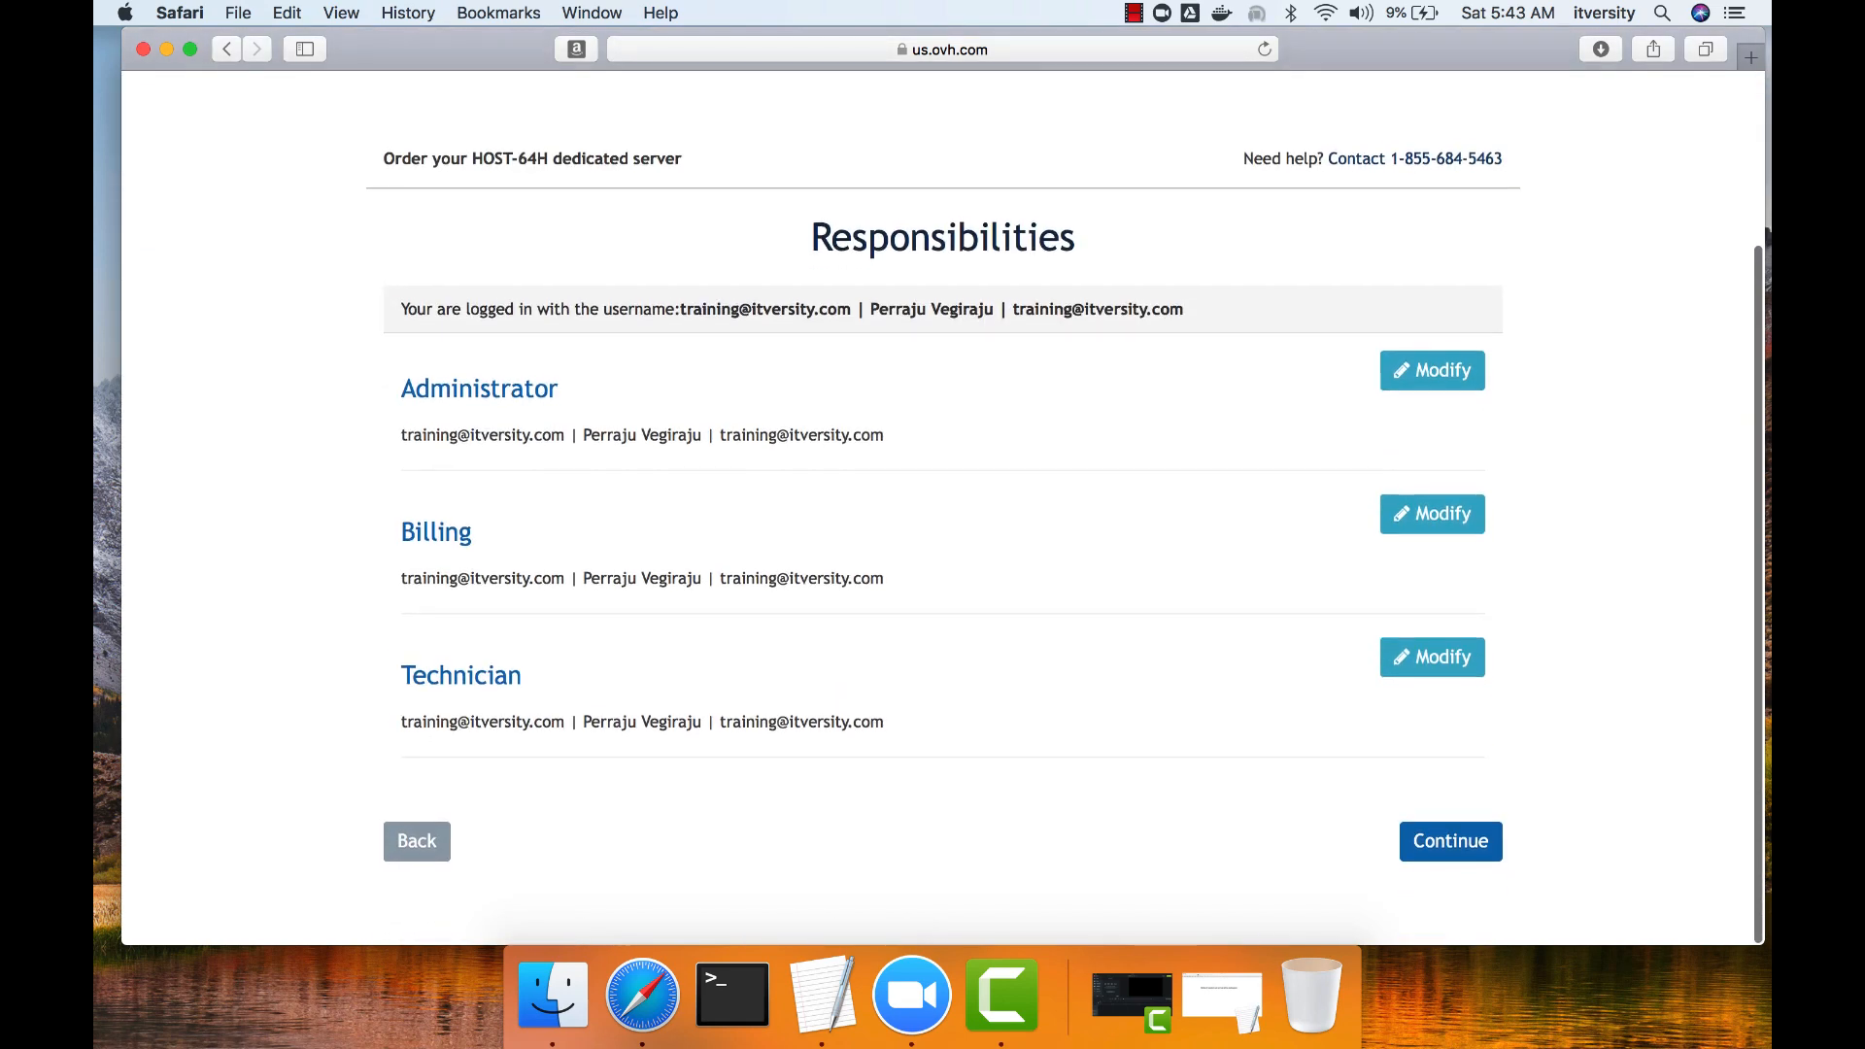
pyautogui.click(1450, 843)
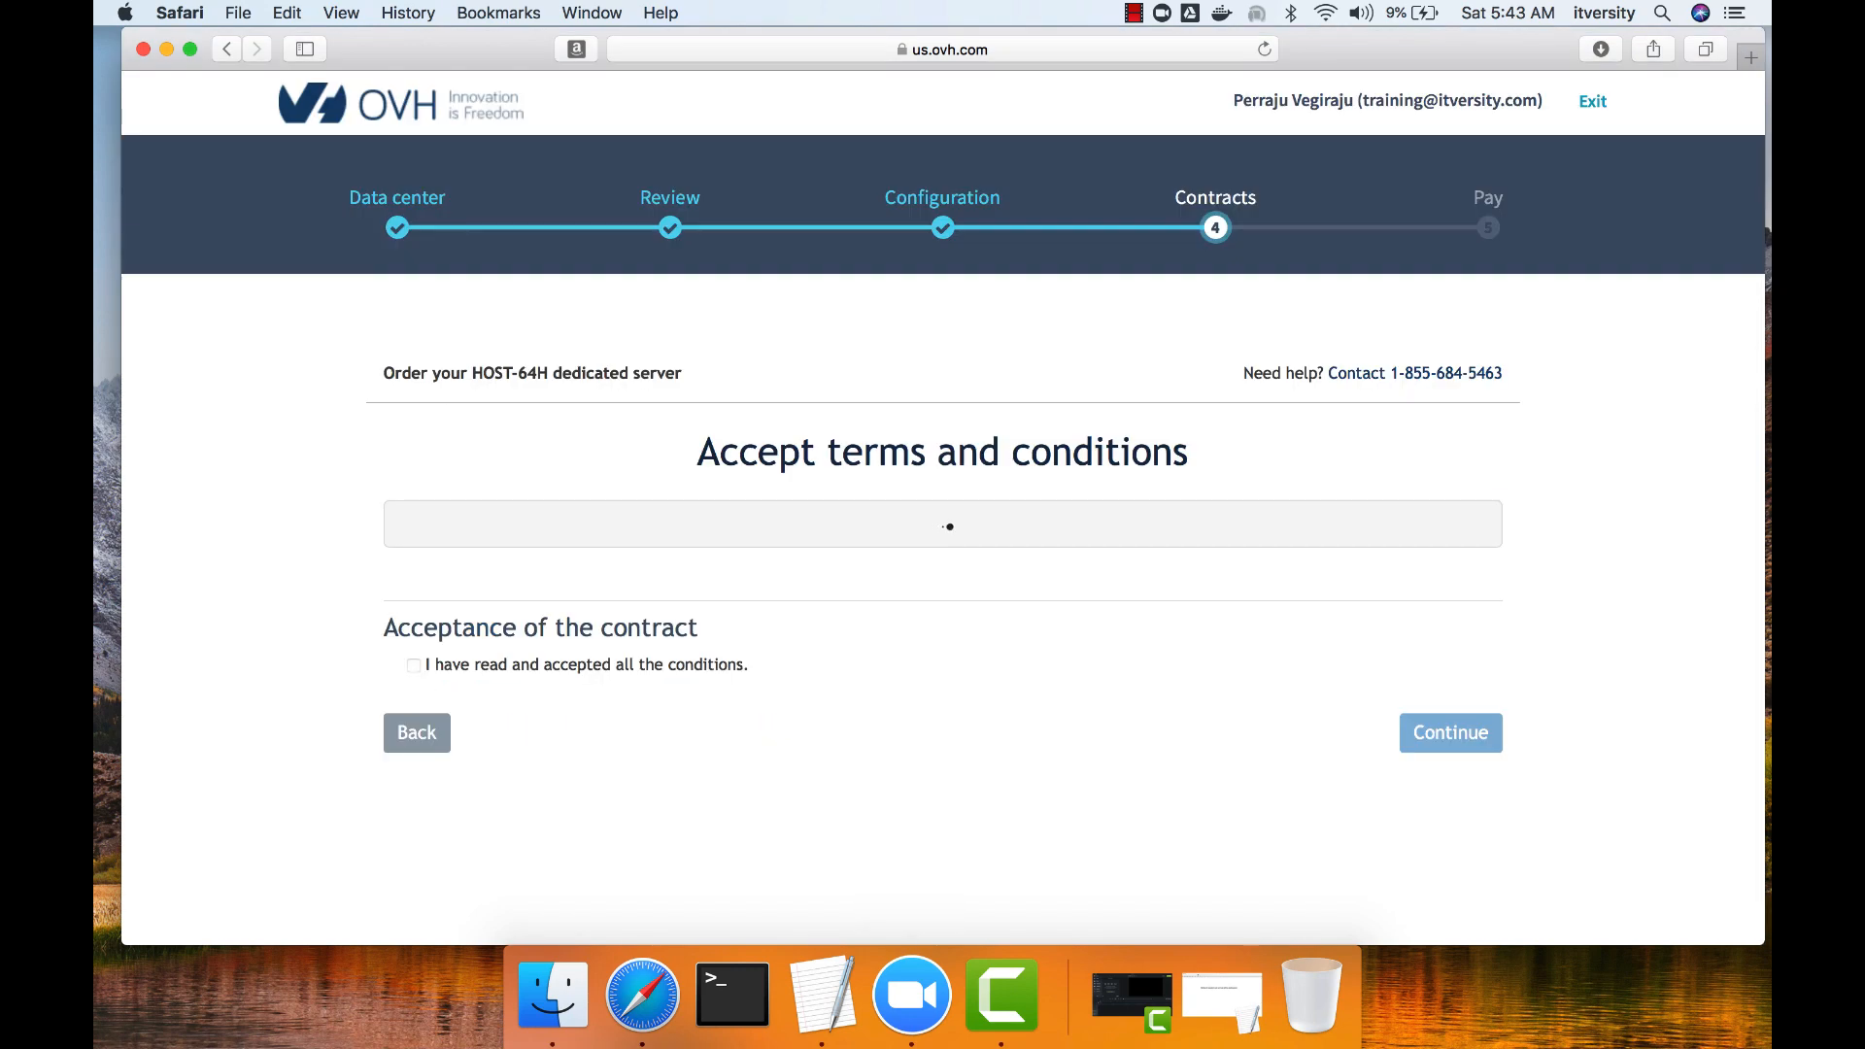
pyautogui.scroll(-1, 942, 507)
pyautogui.scroll(-5, 942, 507)
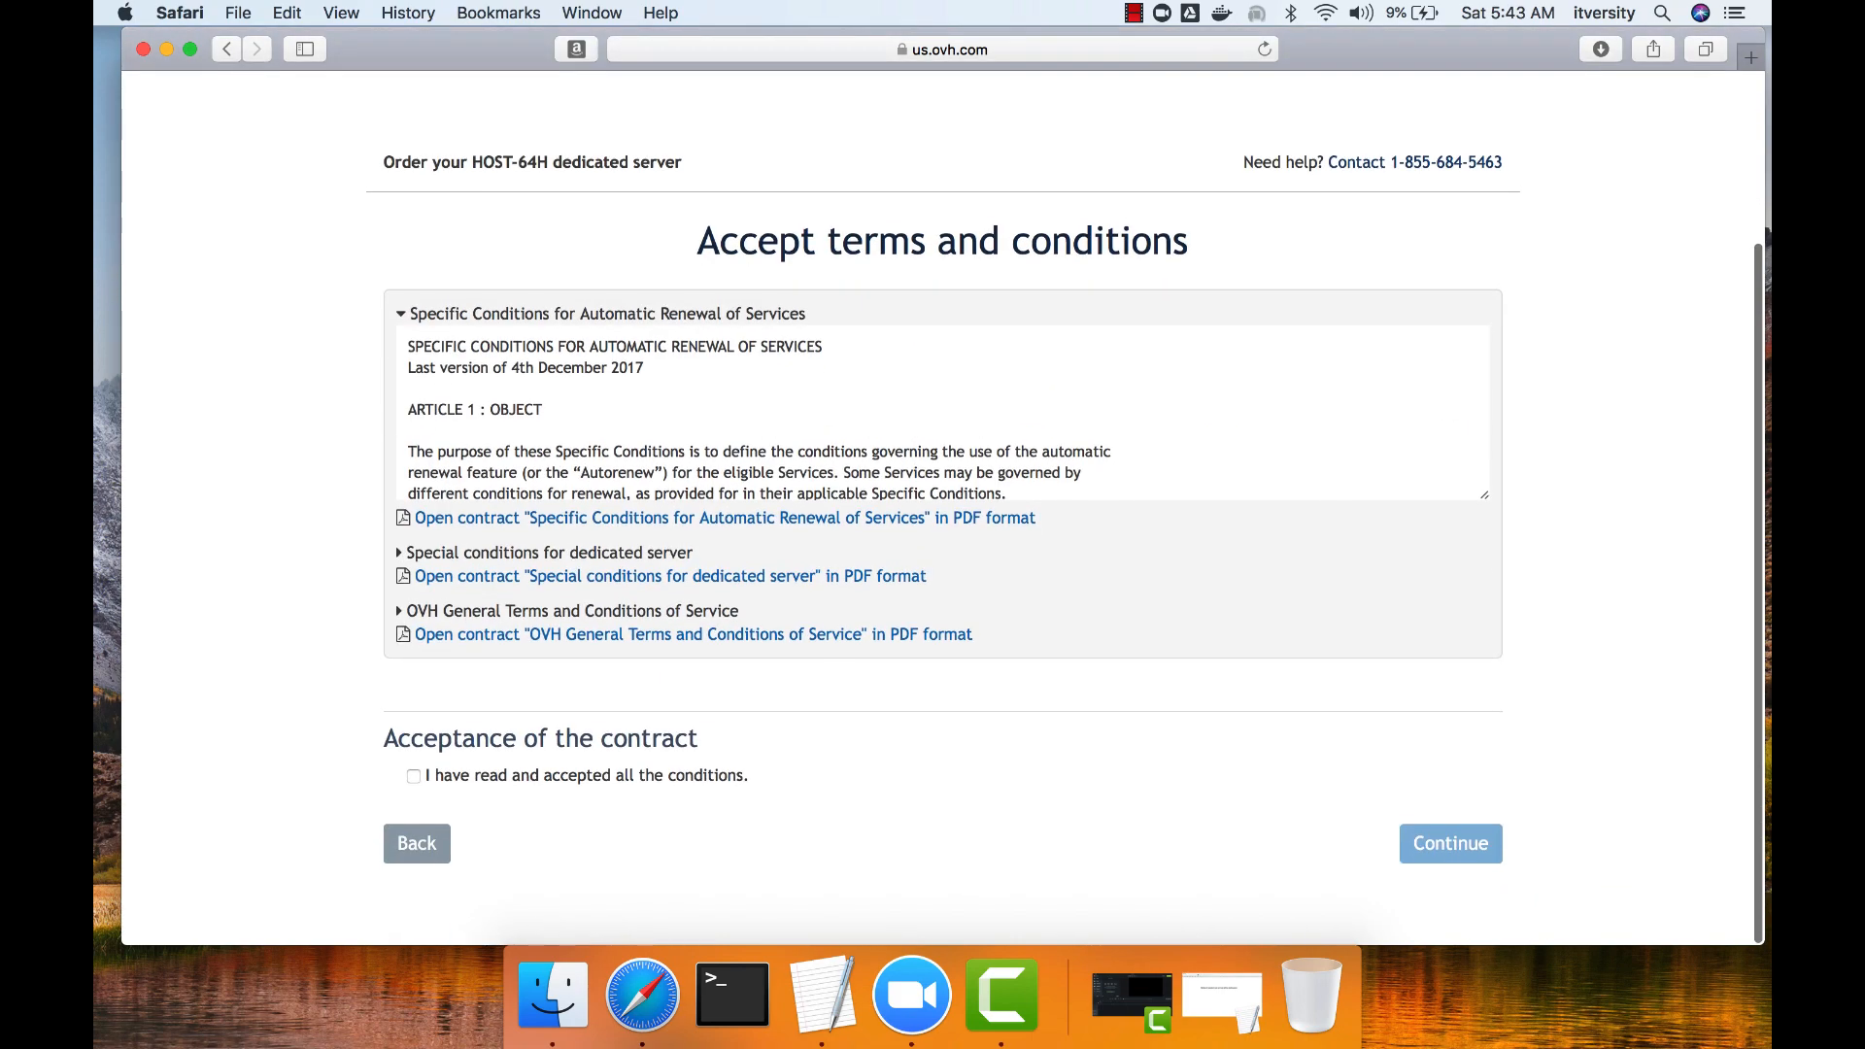
pyautogui.click(414, 776)
pyautogui.scroll(-4, 414, 776)
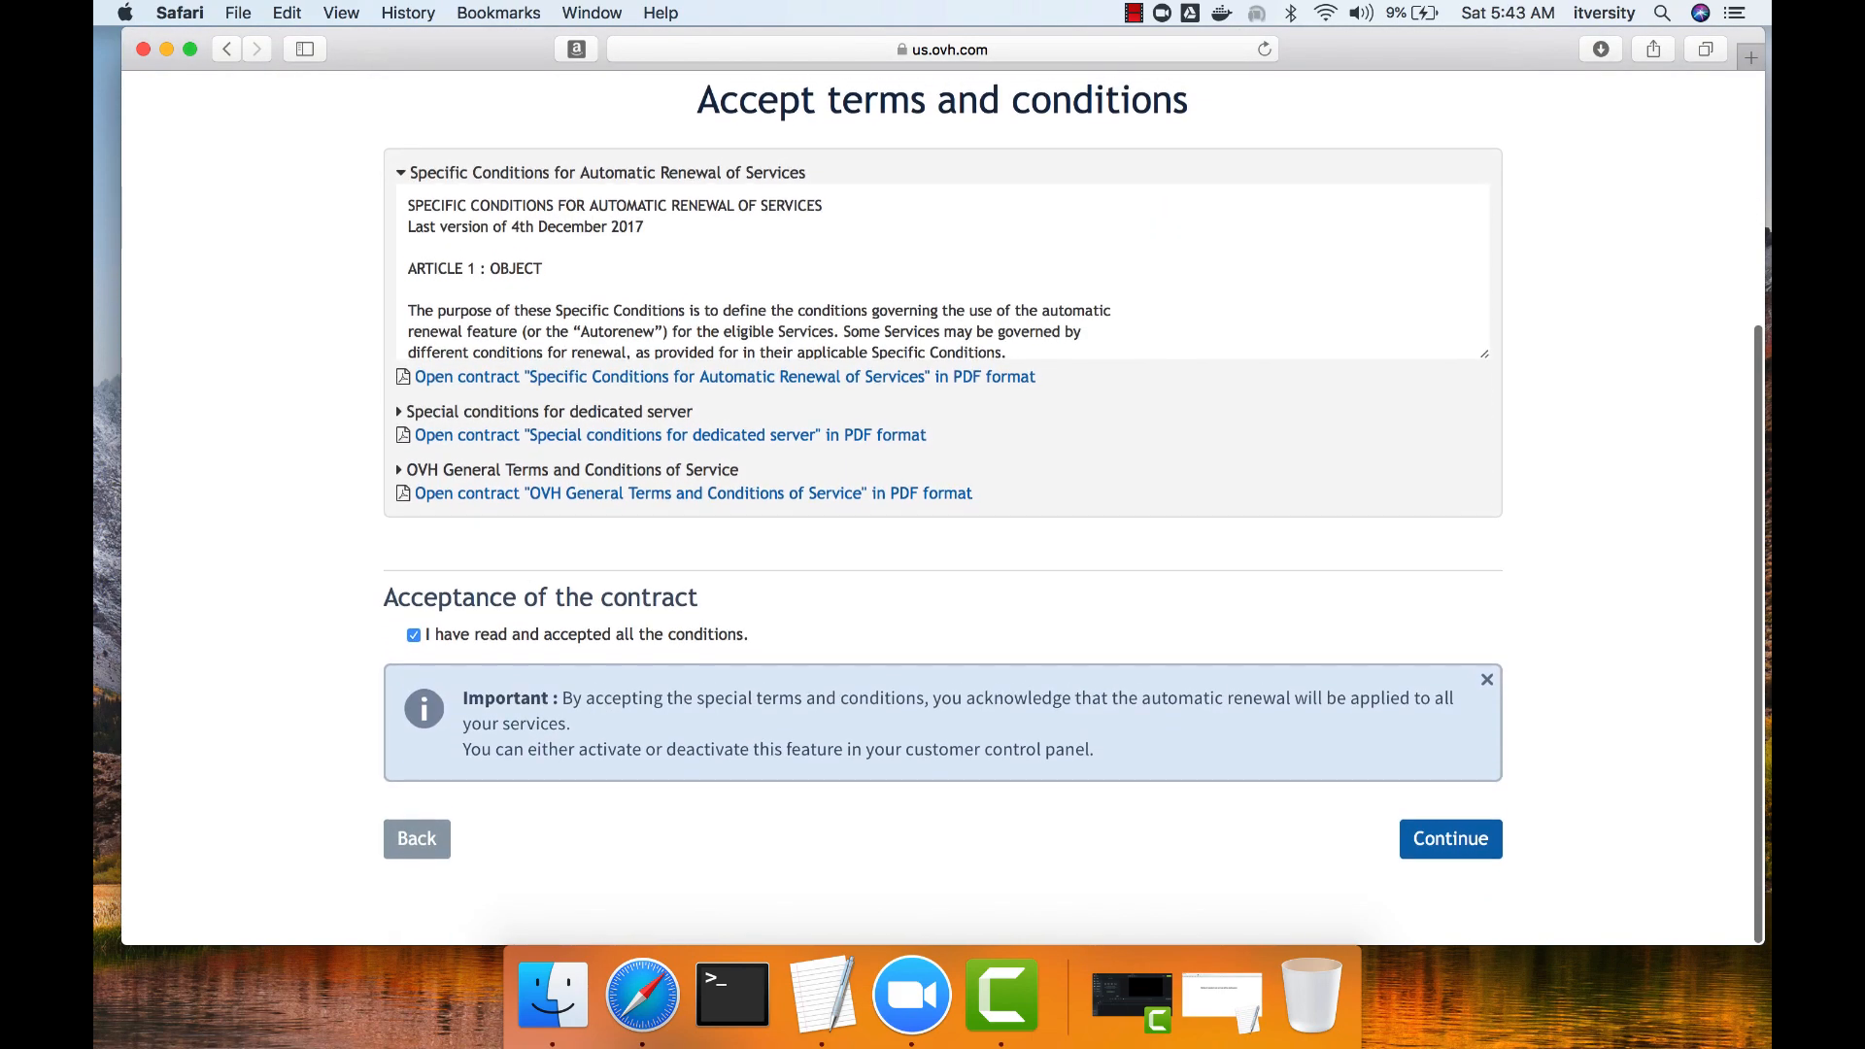
pyautogui.click(1450, 843)
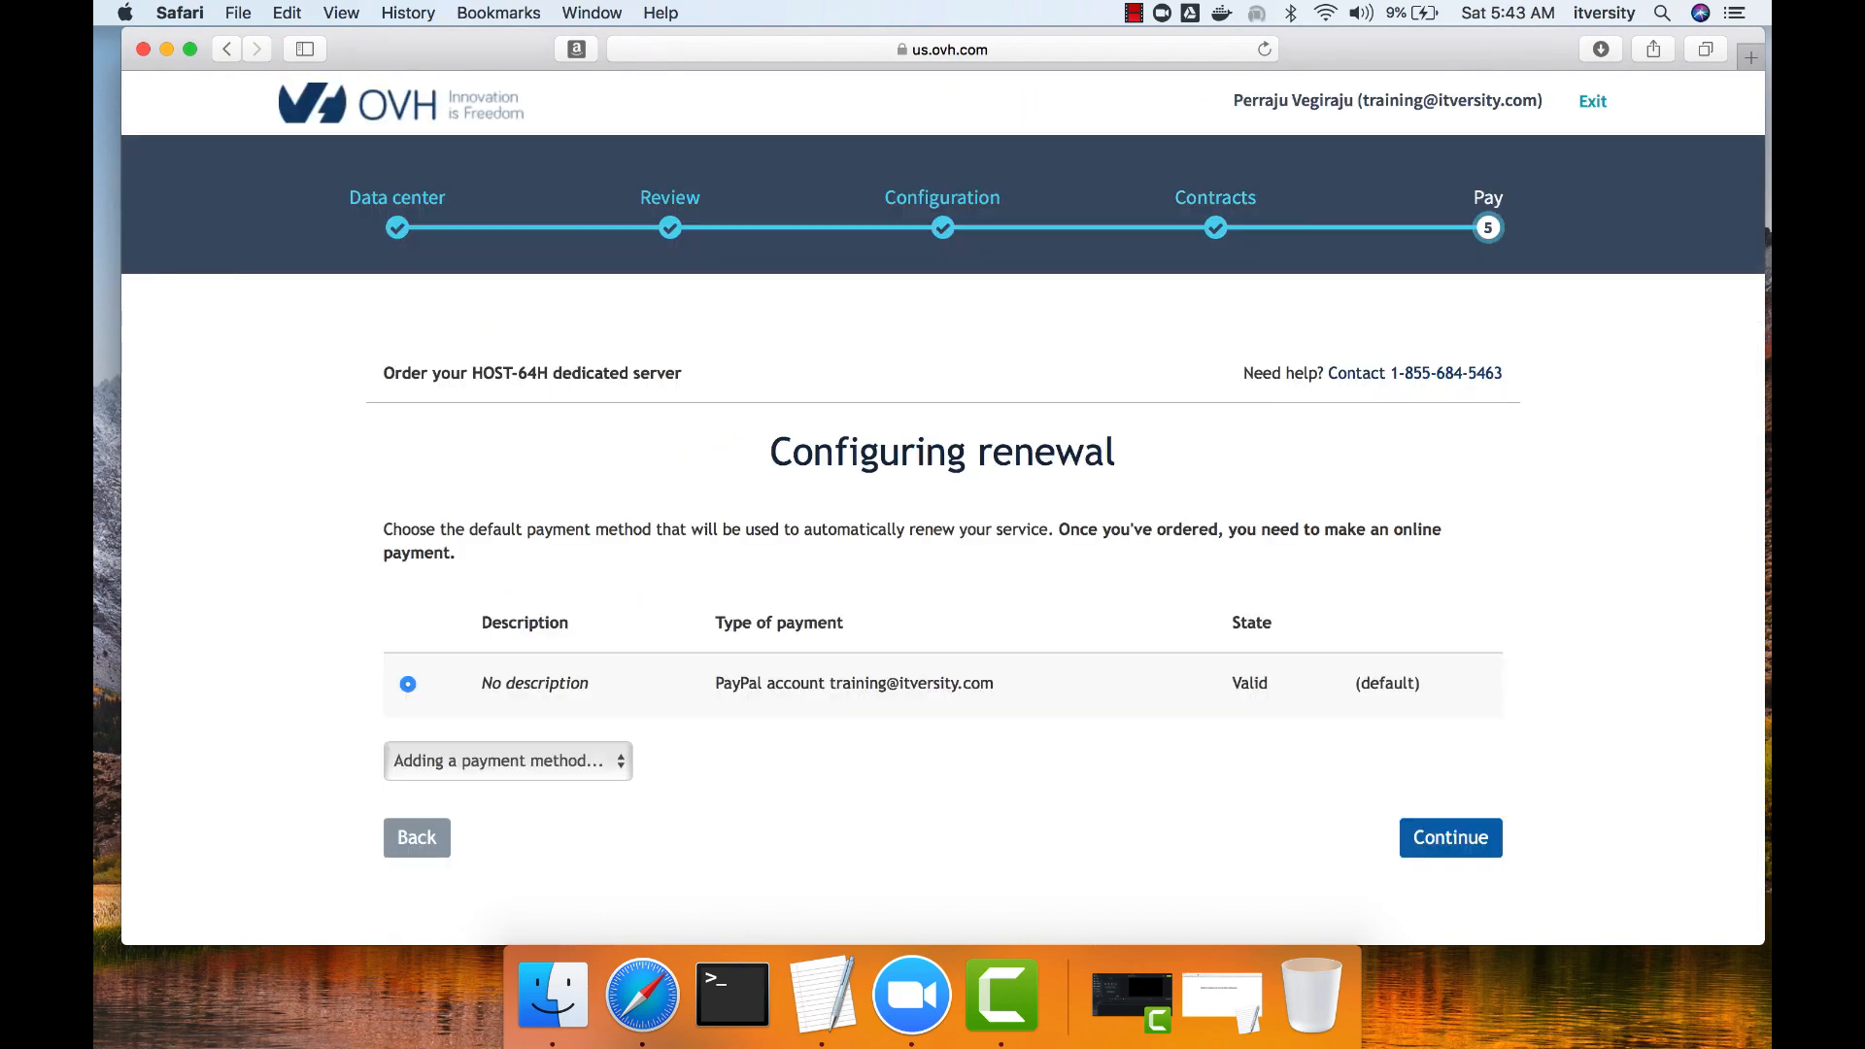
# Continue with the default PayPal account as the automatic renewal payment method.
pyautogui.scroll(-1, 942, 507)
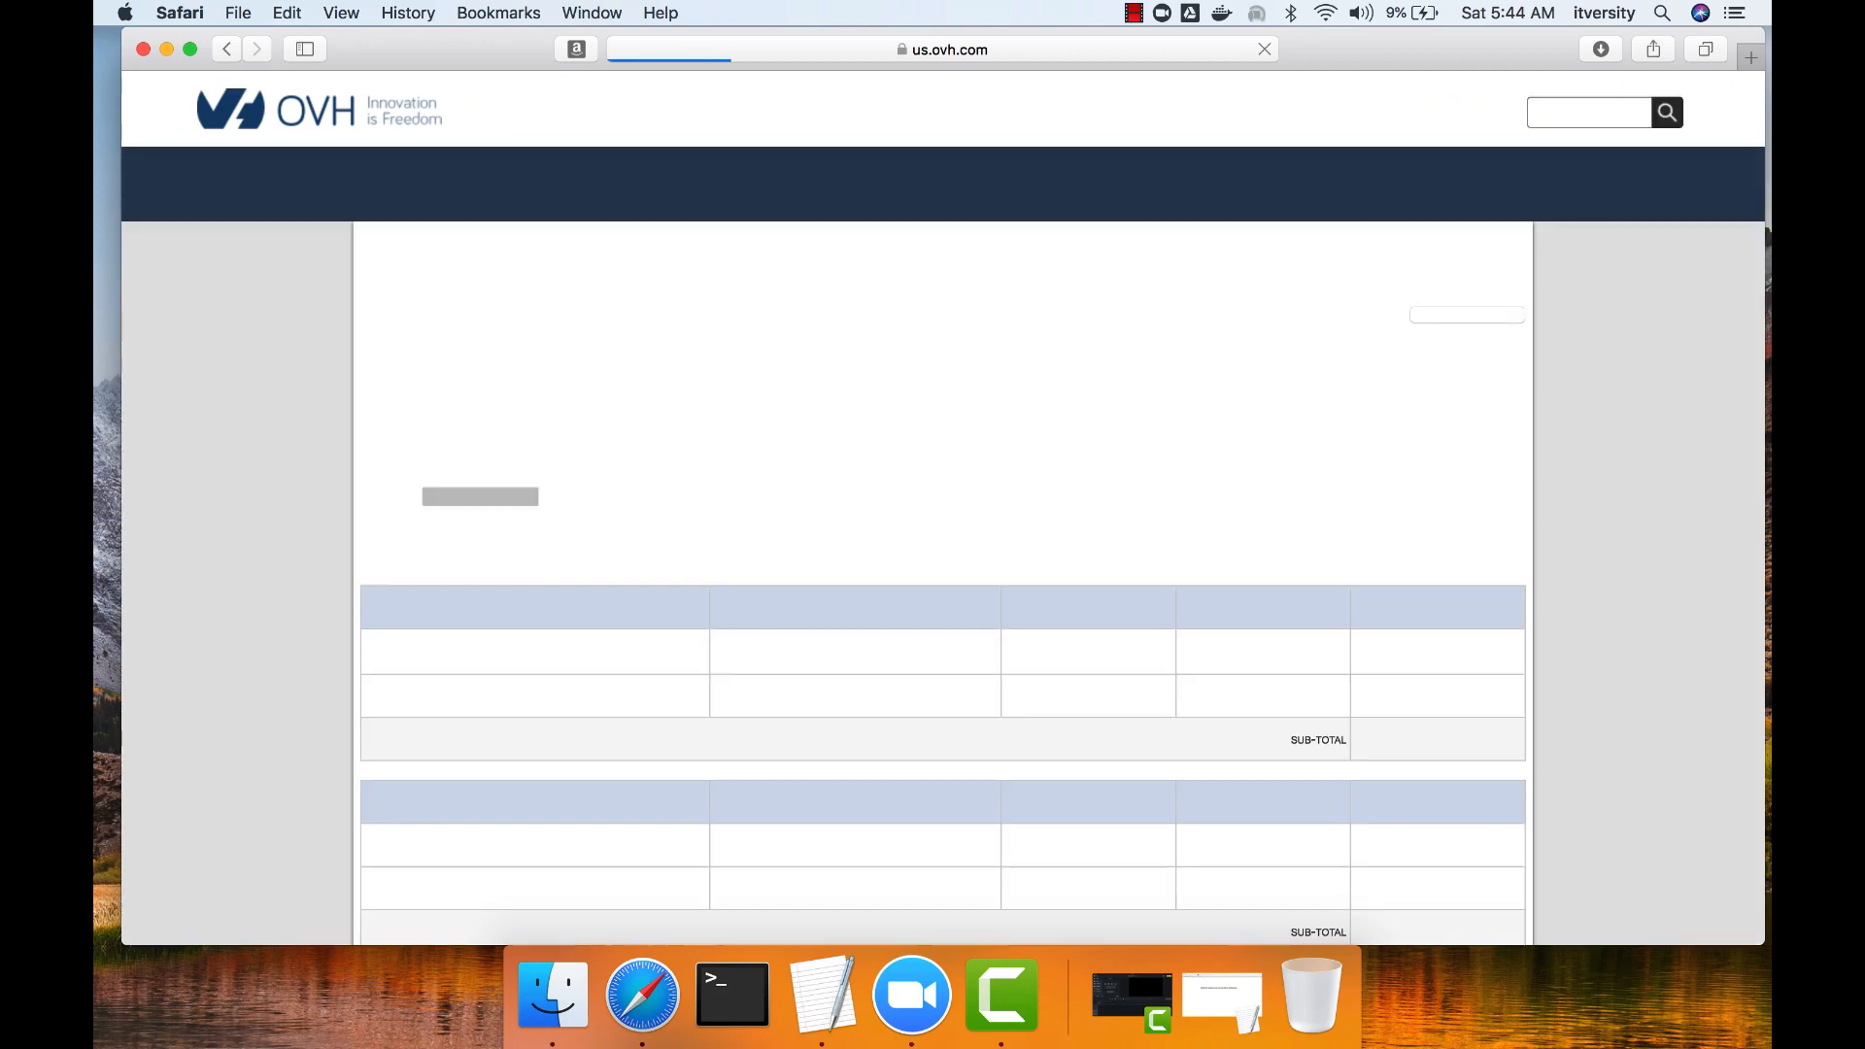
# Leave the order payment page for the Web Control Panel and log in with the saved account e-mail and password.
pyautogui.scroll(-15, 942, 544)
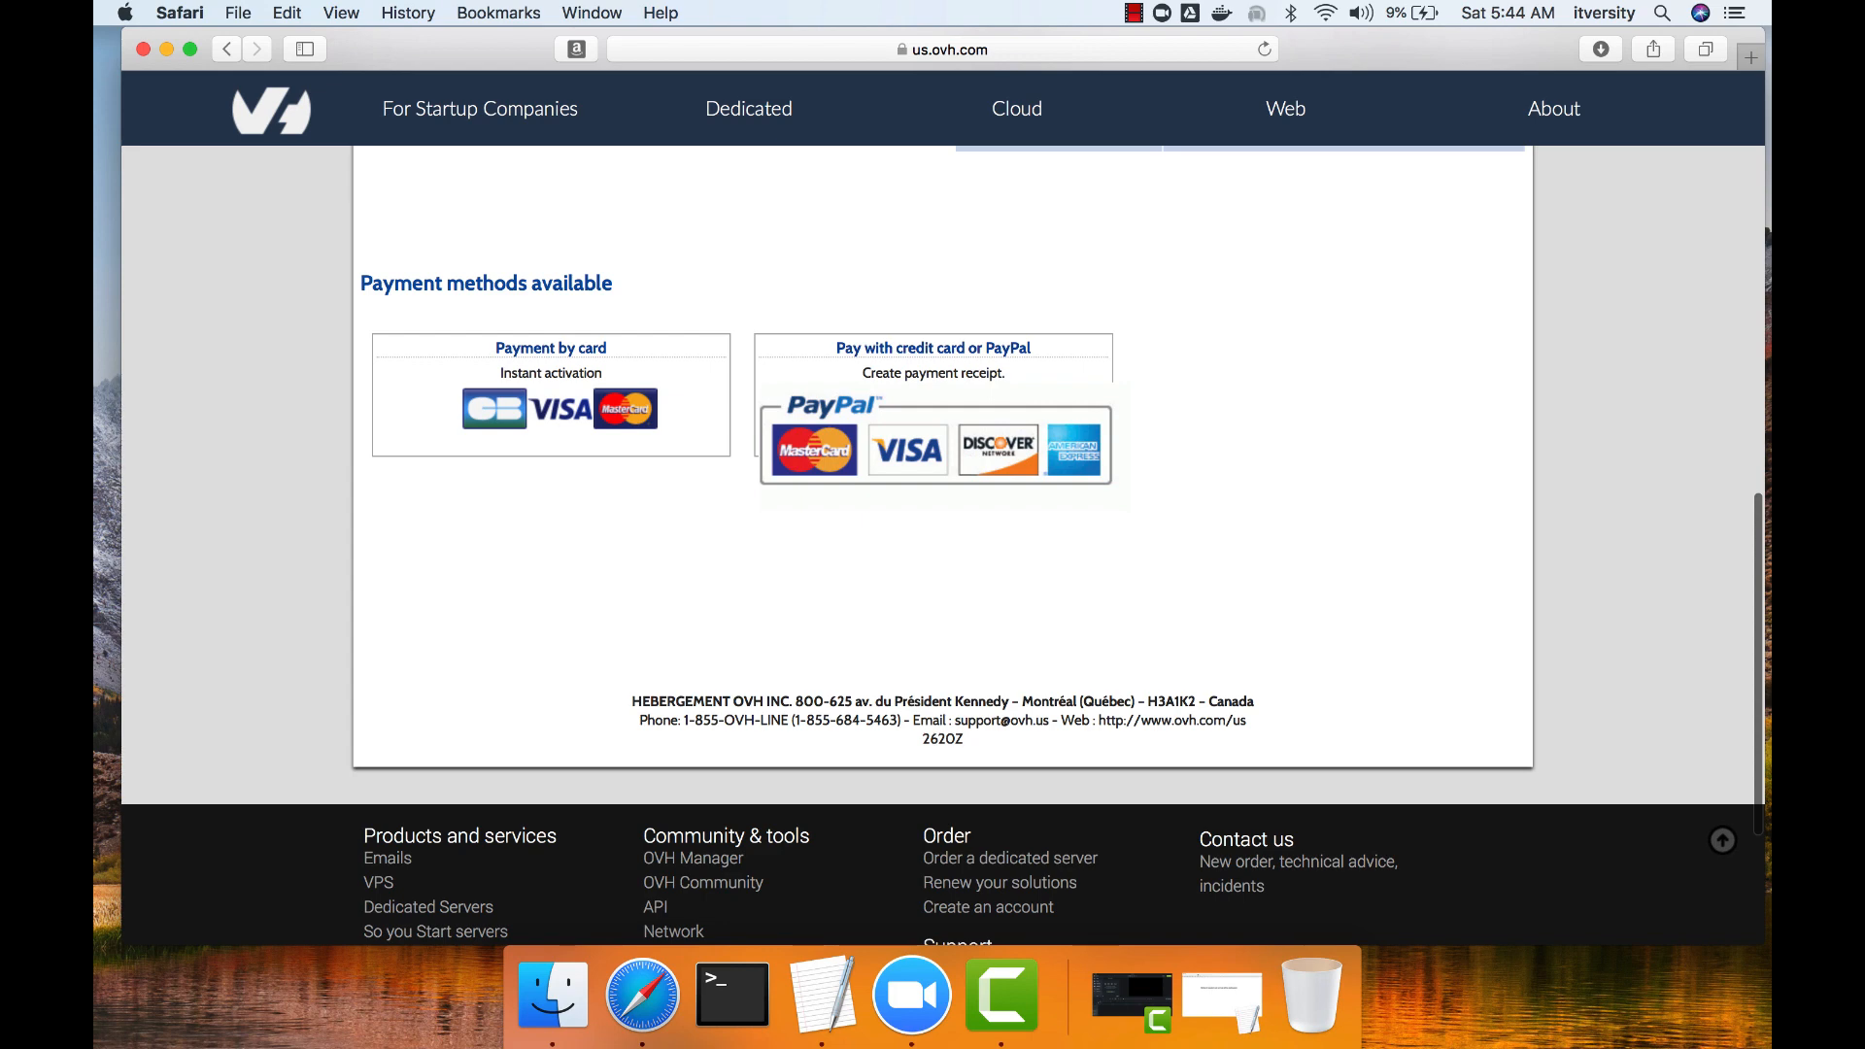
pyautogui.scroll(15, 942, 544)
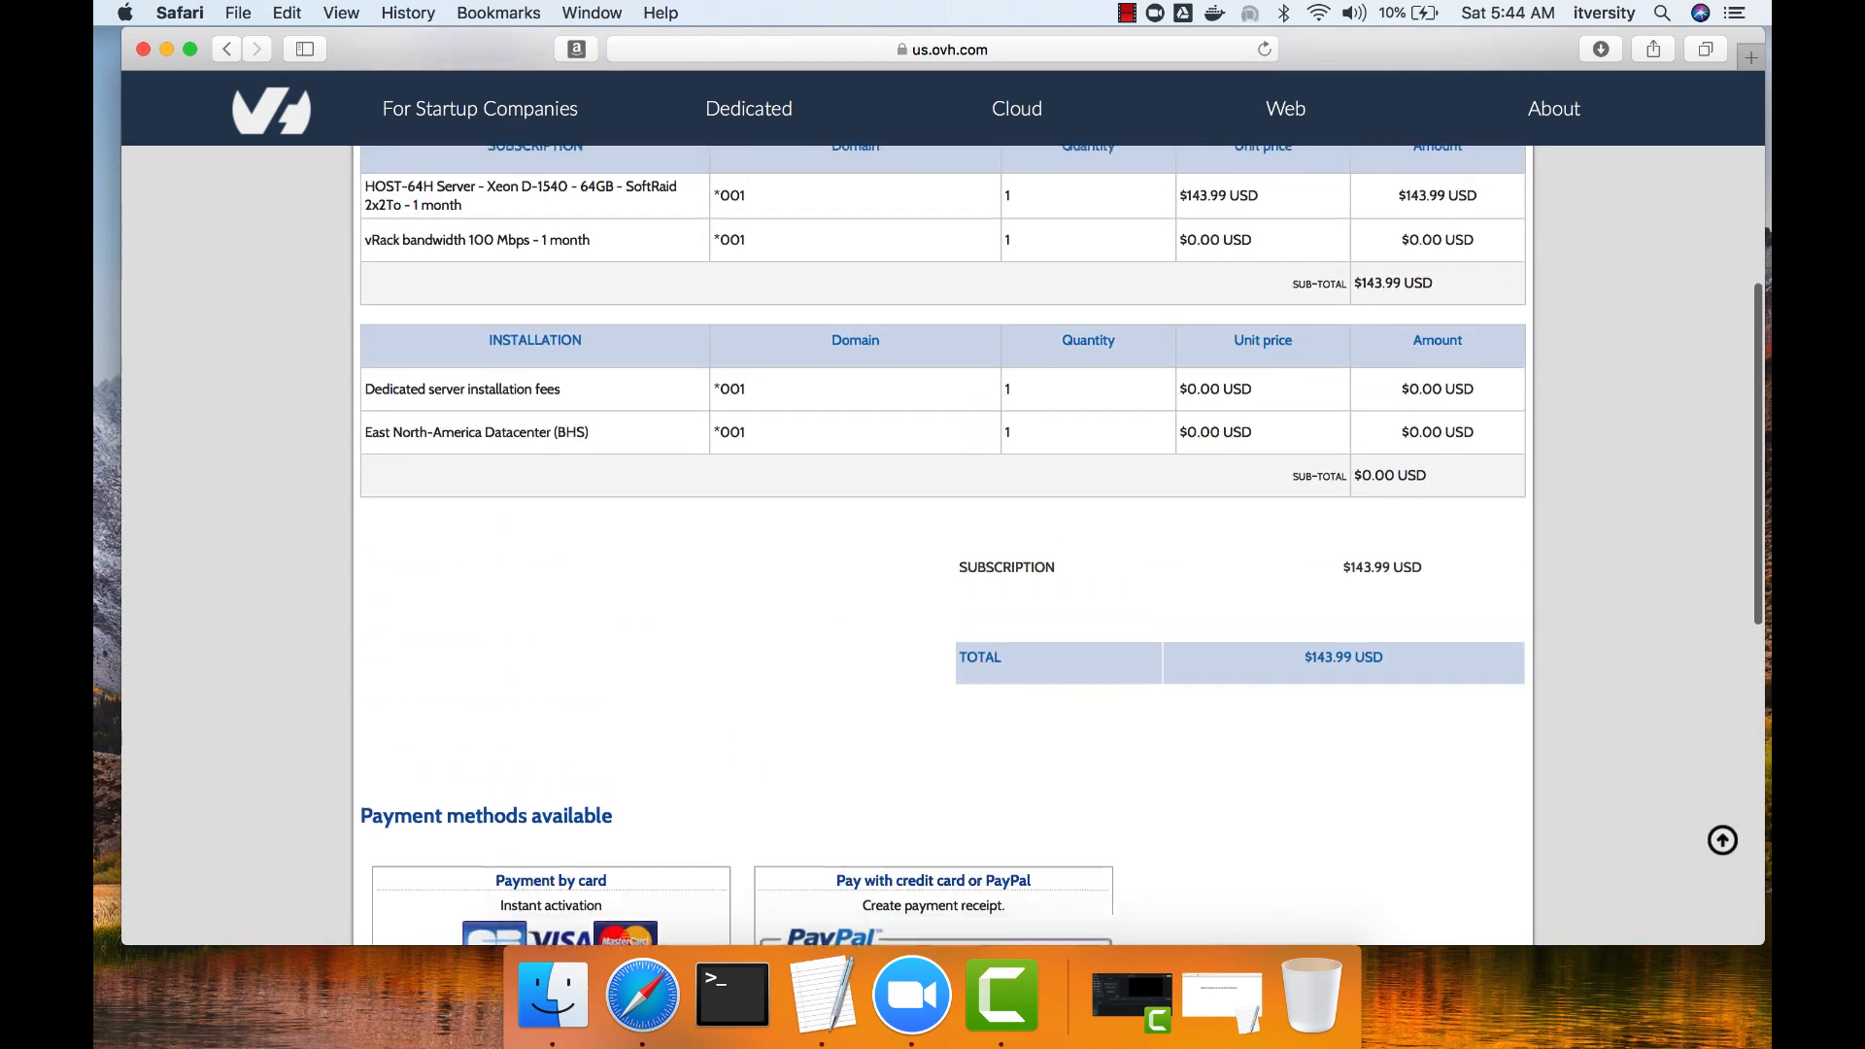
pyautogui.scroll(2, 942, 544)
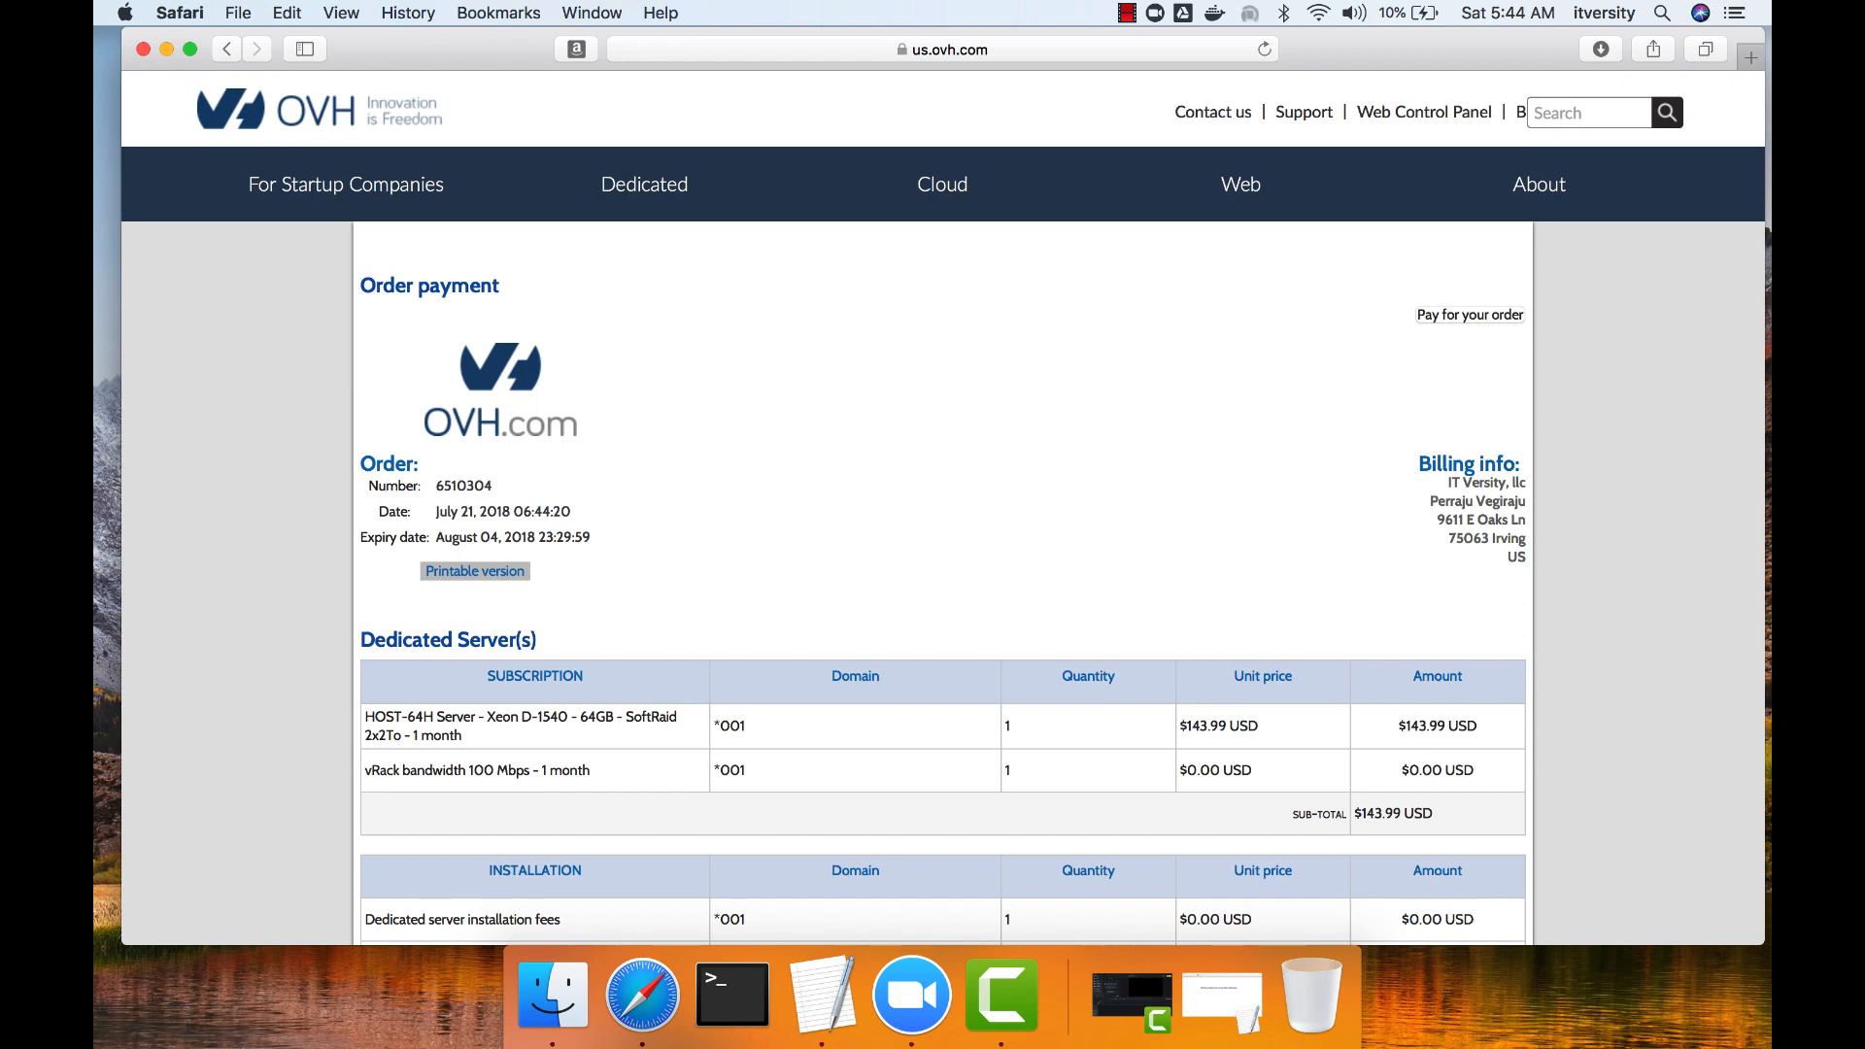
pyautogui.click(1442, 113)
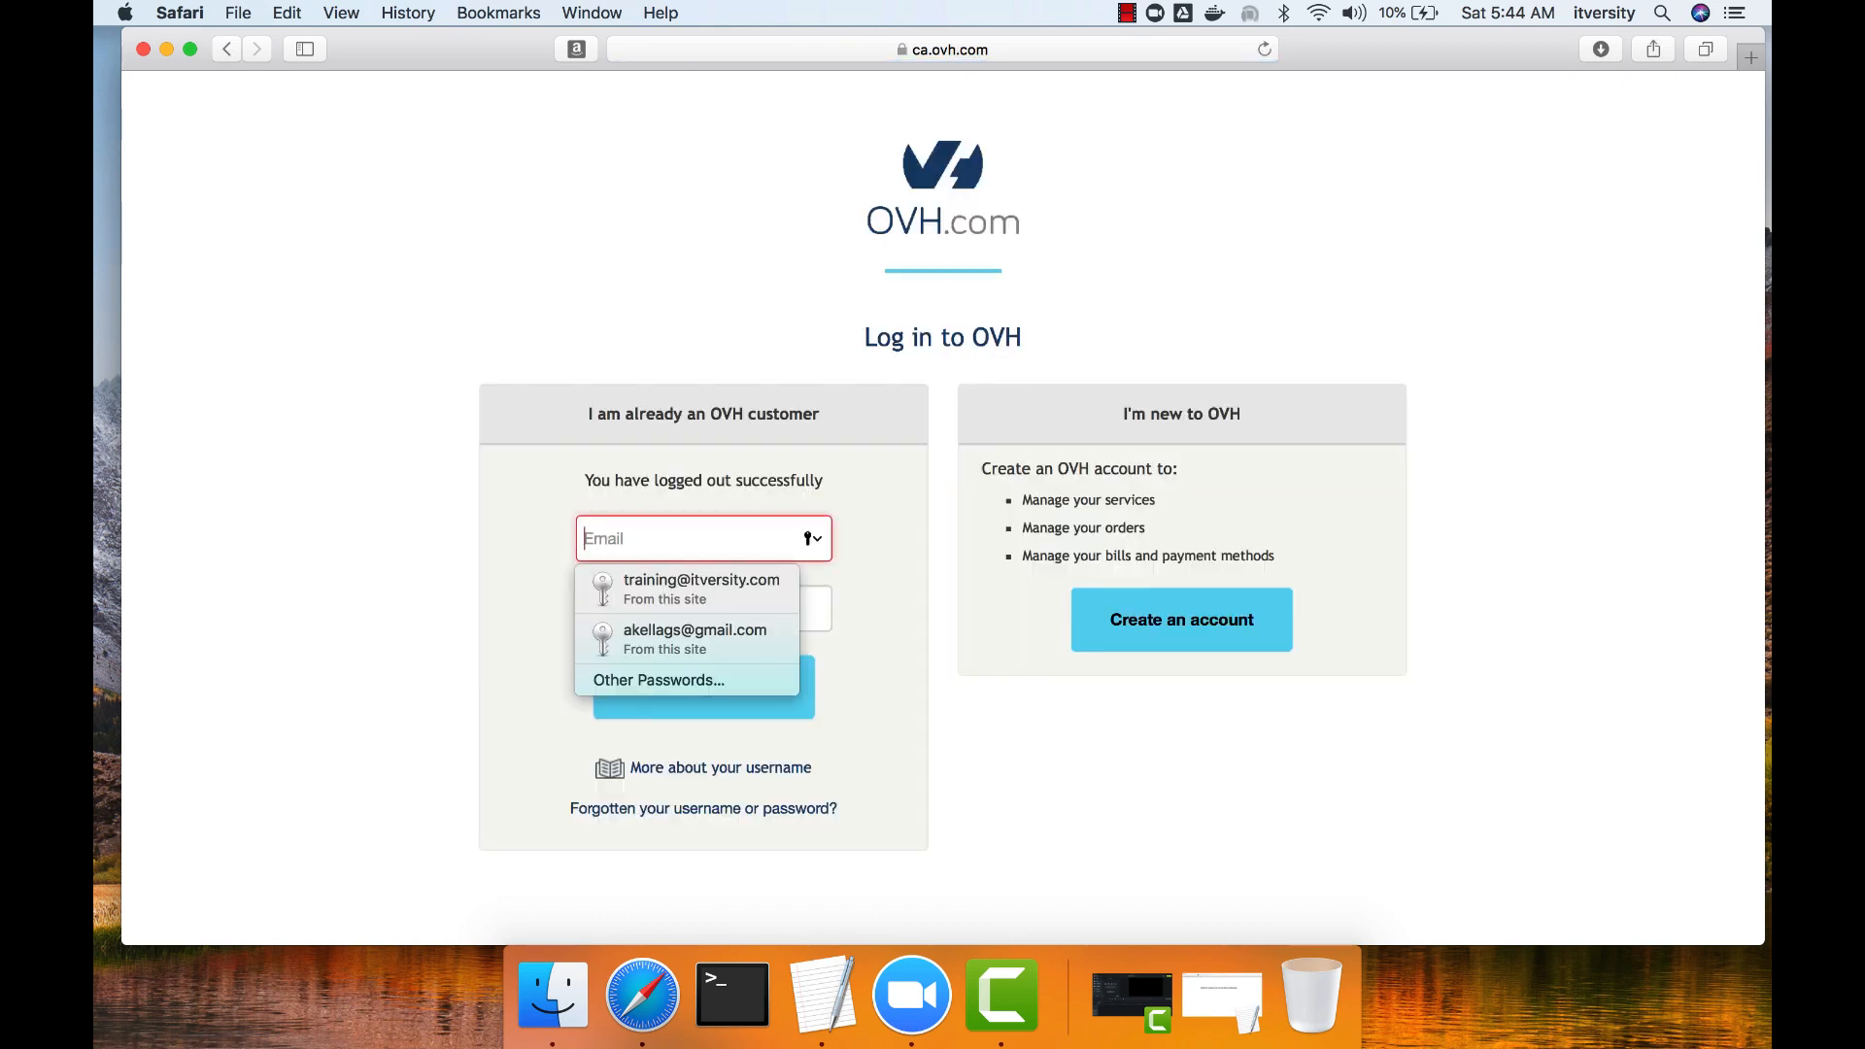
pyautogui.press('Down')
pyautogui.press('Return')
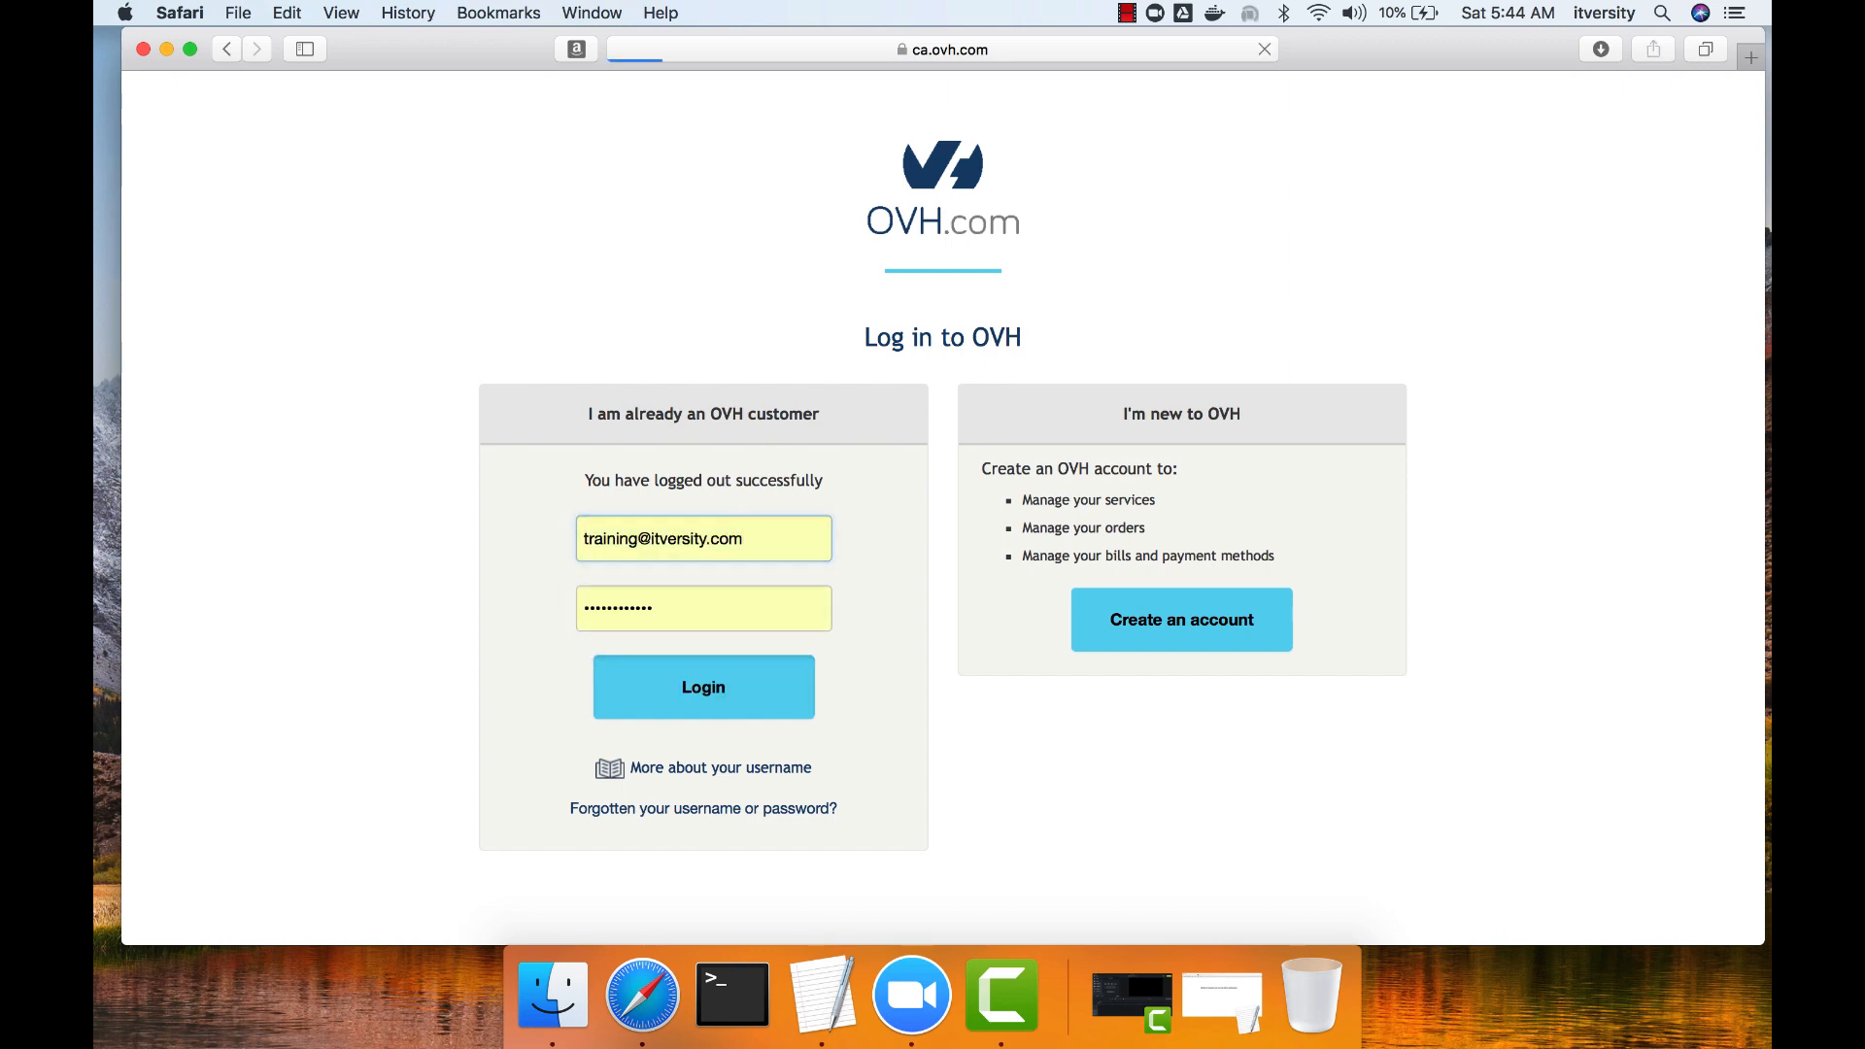
pyautogui.press('Return')
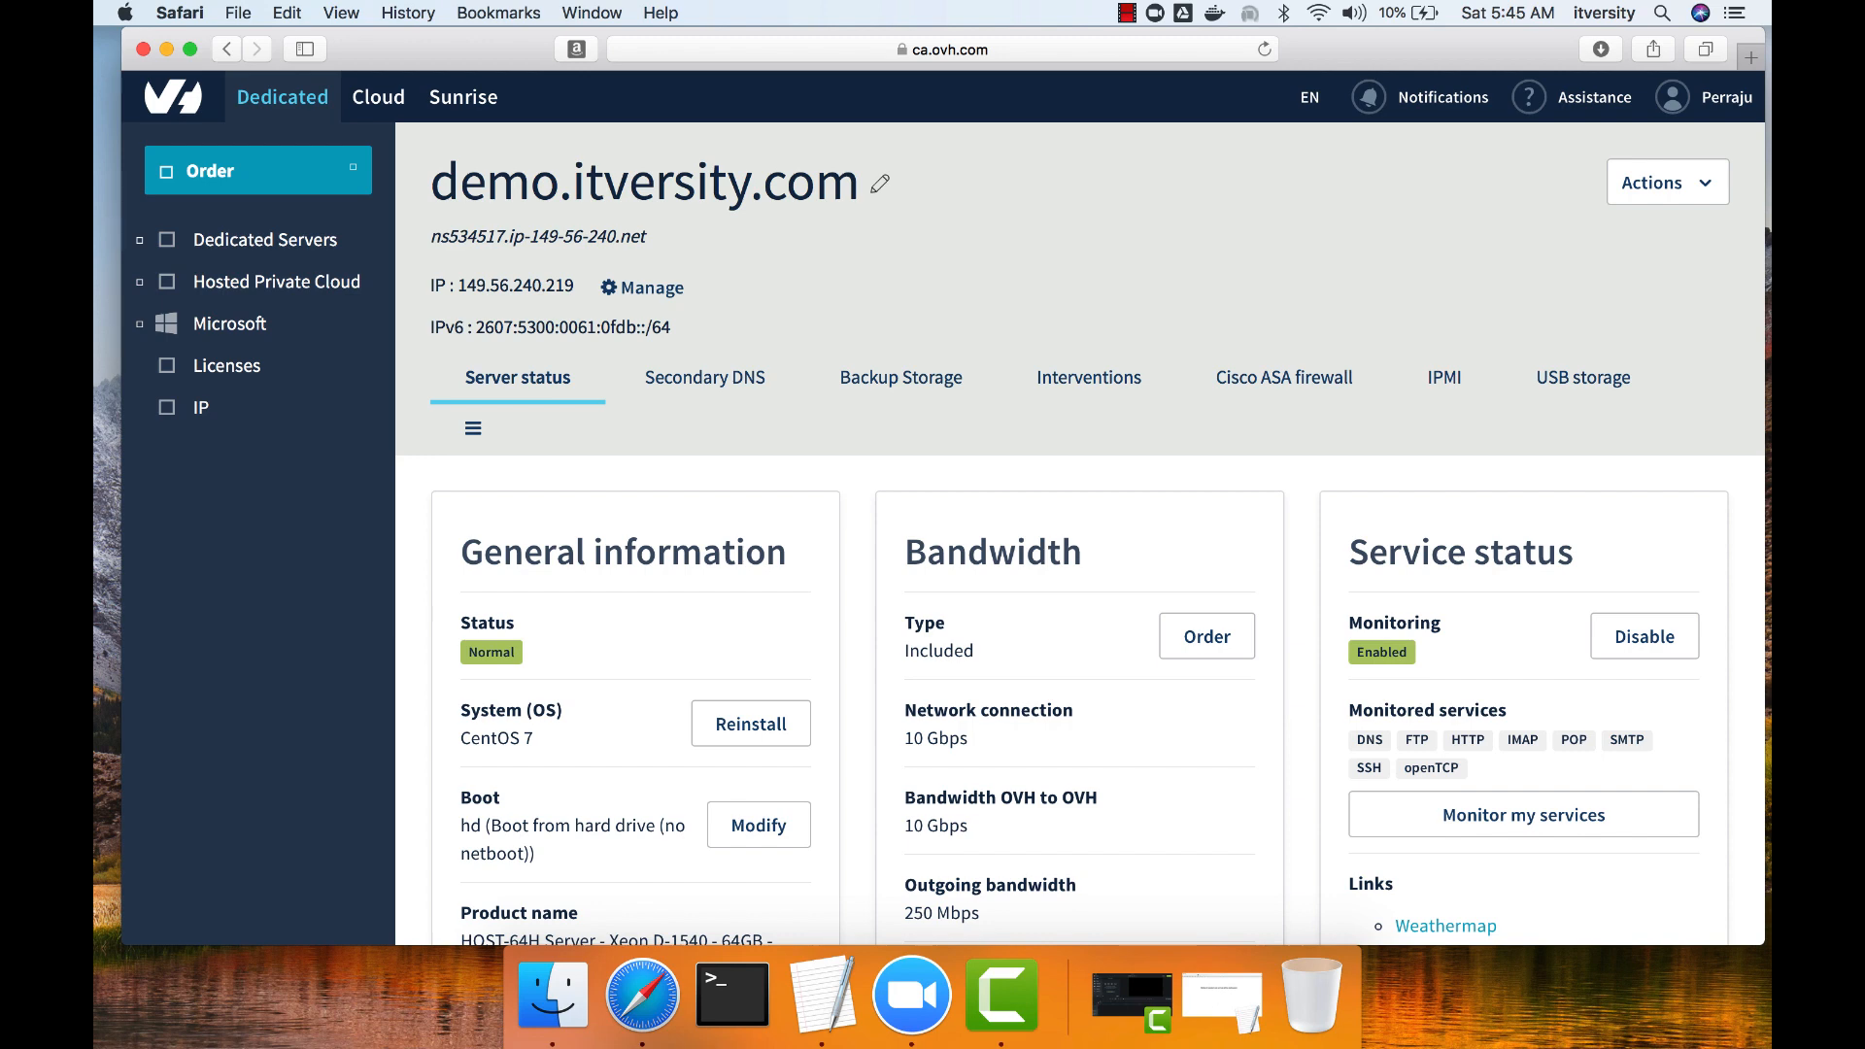
# Start reinstalling the demo.itversity.com server's operating system, using an OVH template as the installation type.
pyautogui.moveTo(648, 236); pyautogui.dragTo(430, 236)
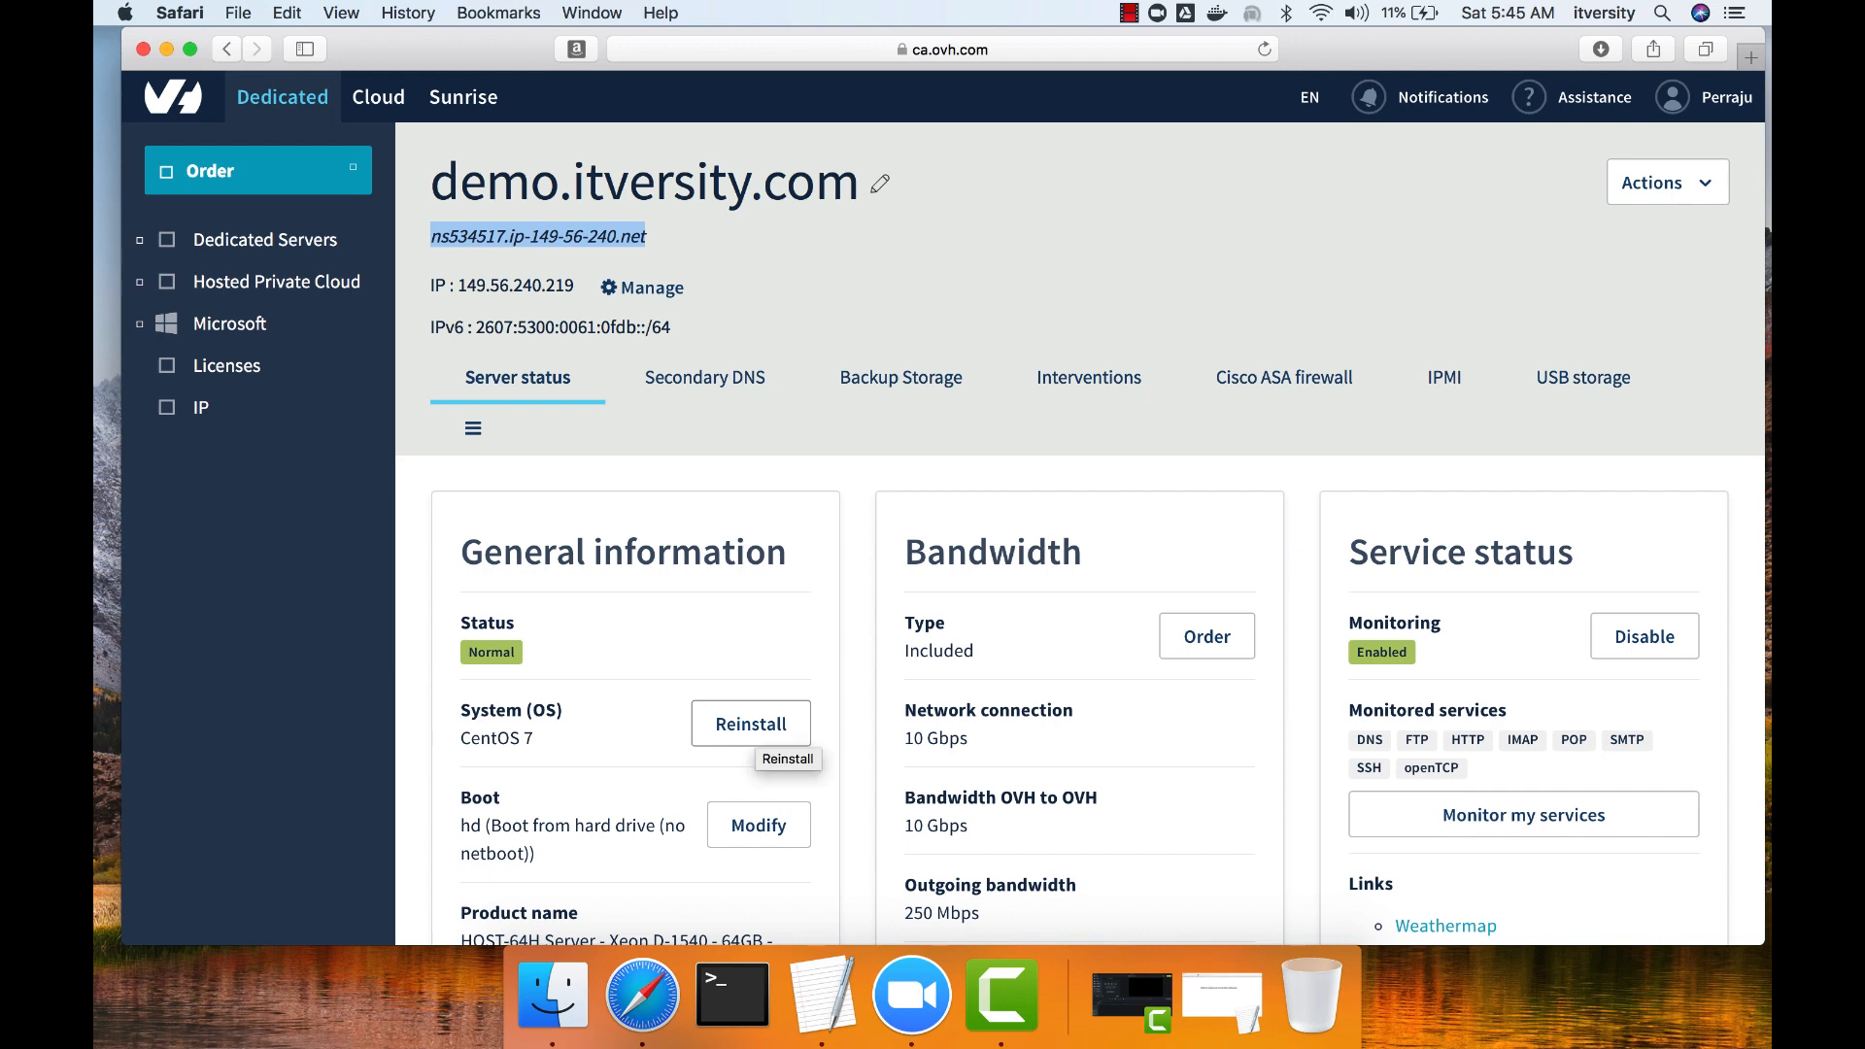
pyautogui.scroll(-3, 1078, 583)
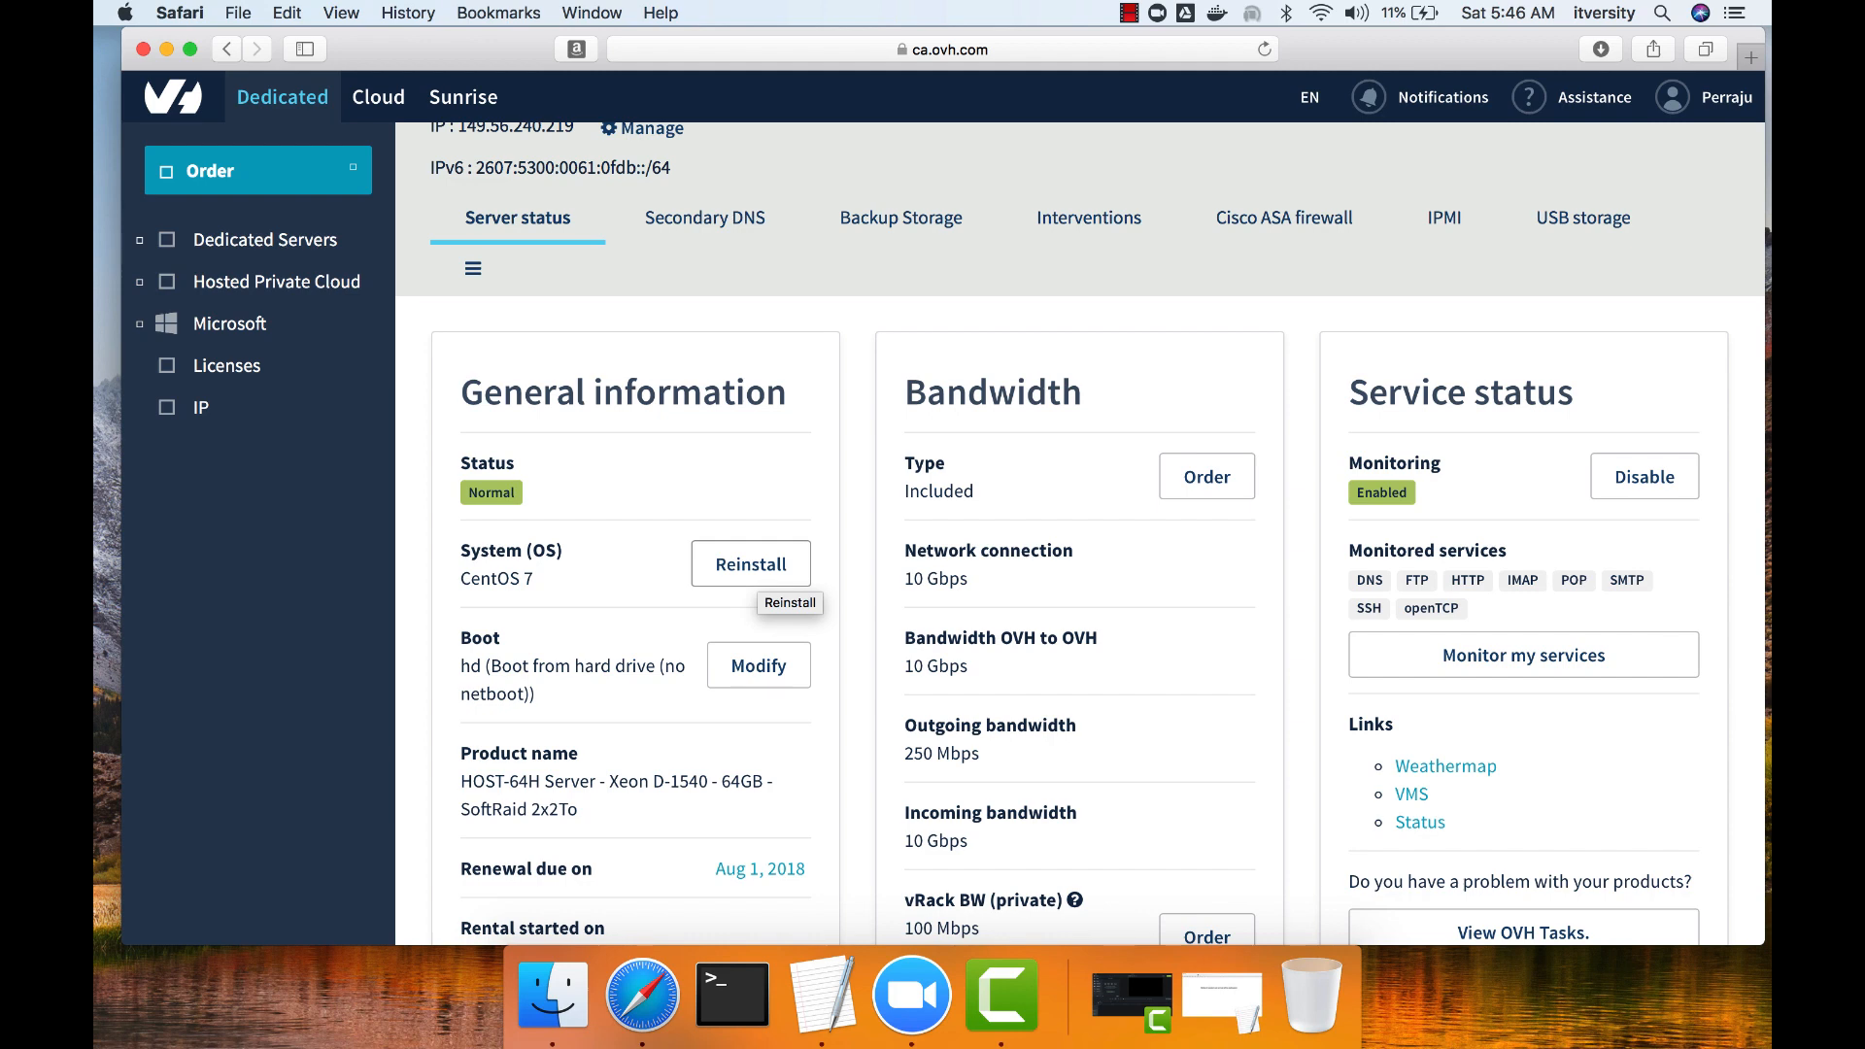
pyautogui.click(759, 575)
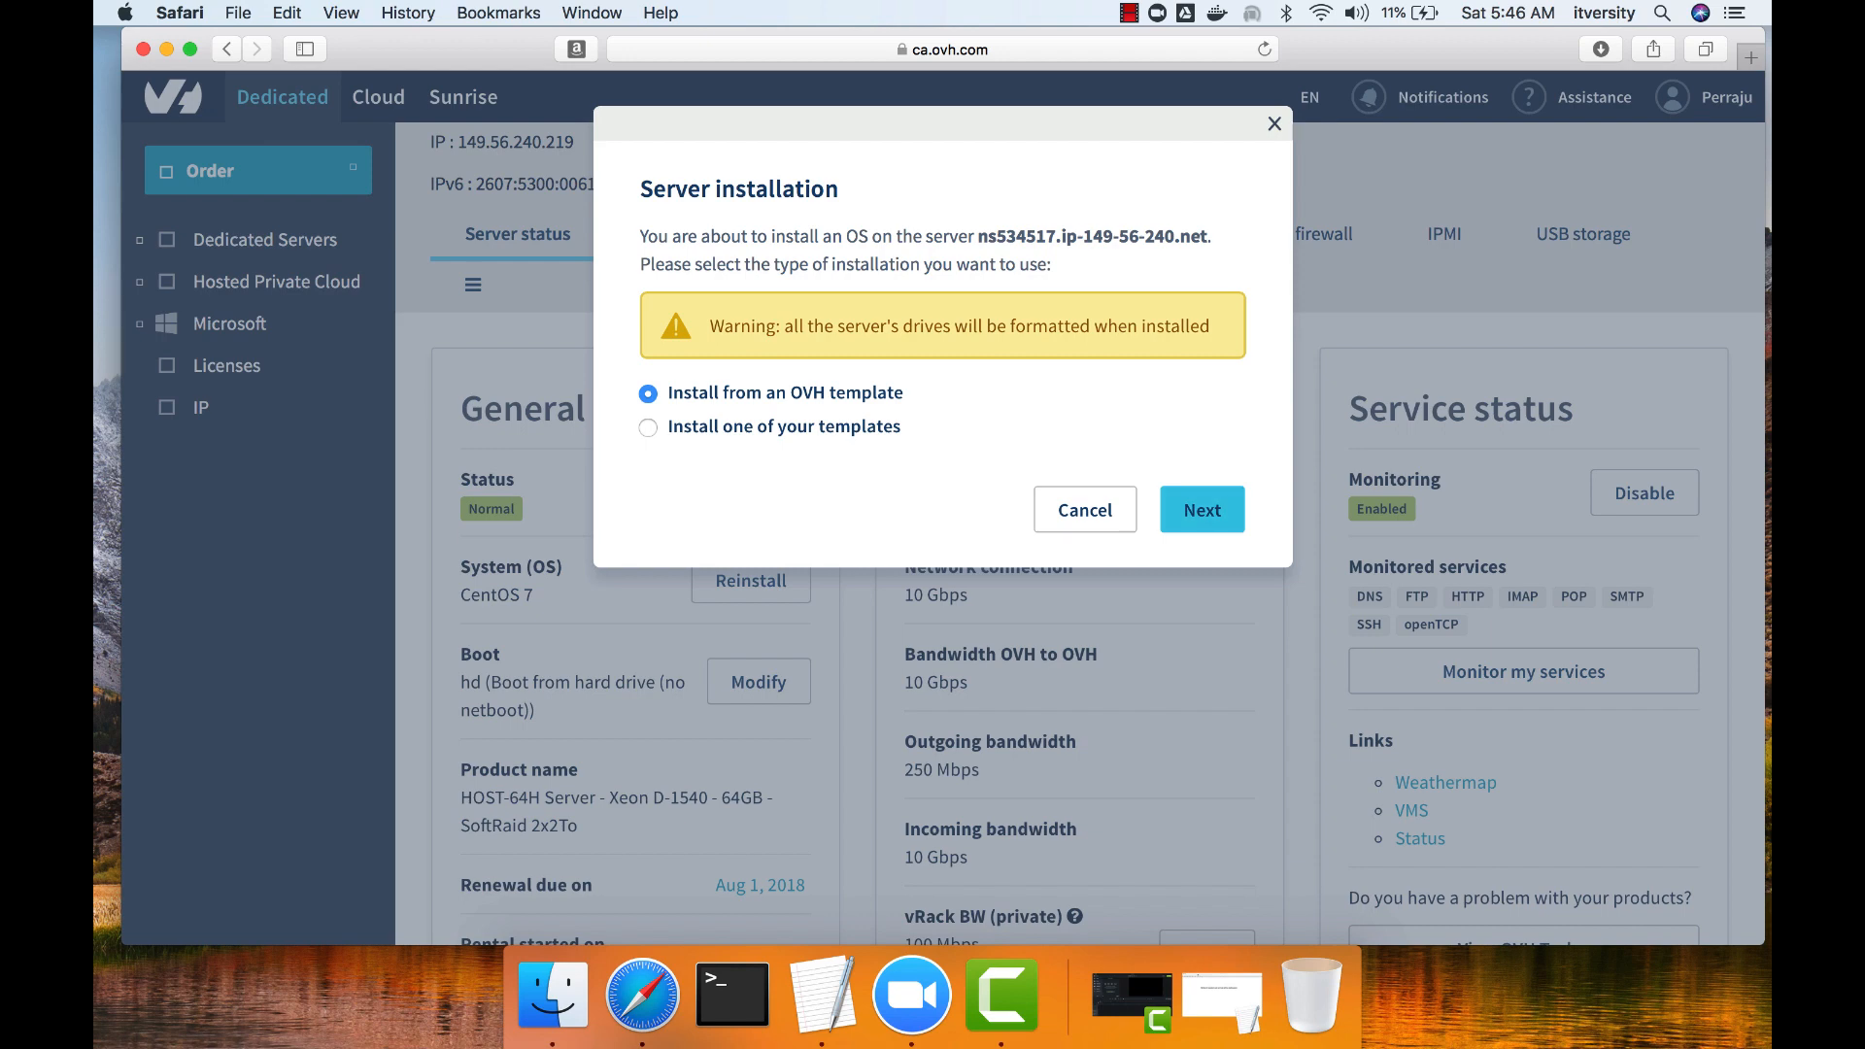
pyautogui.click(1202, 508)
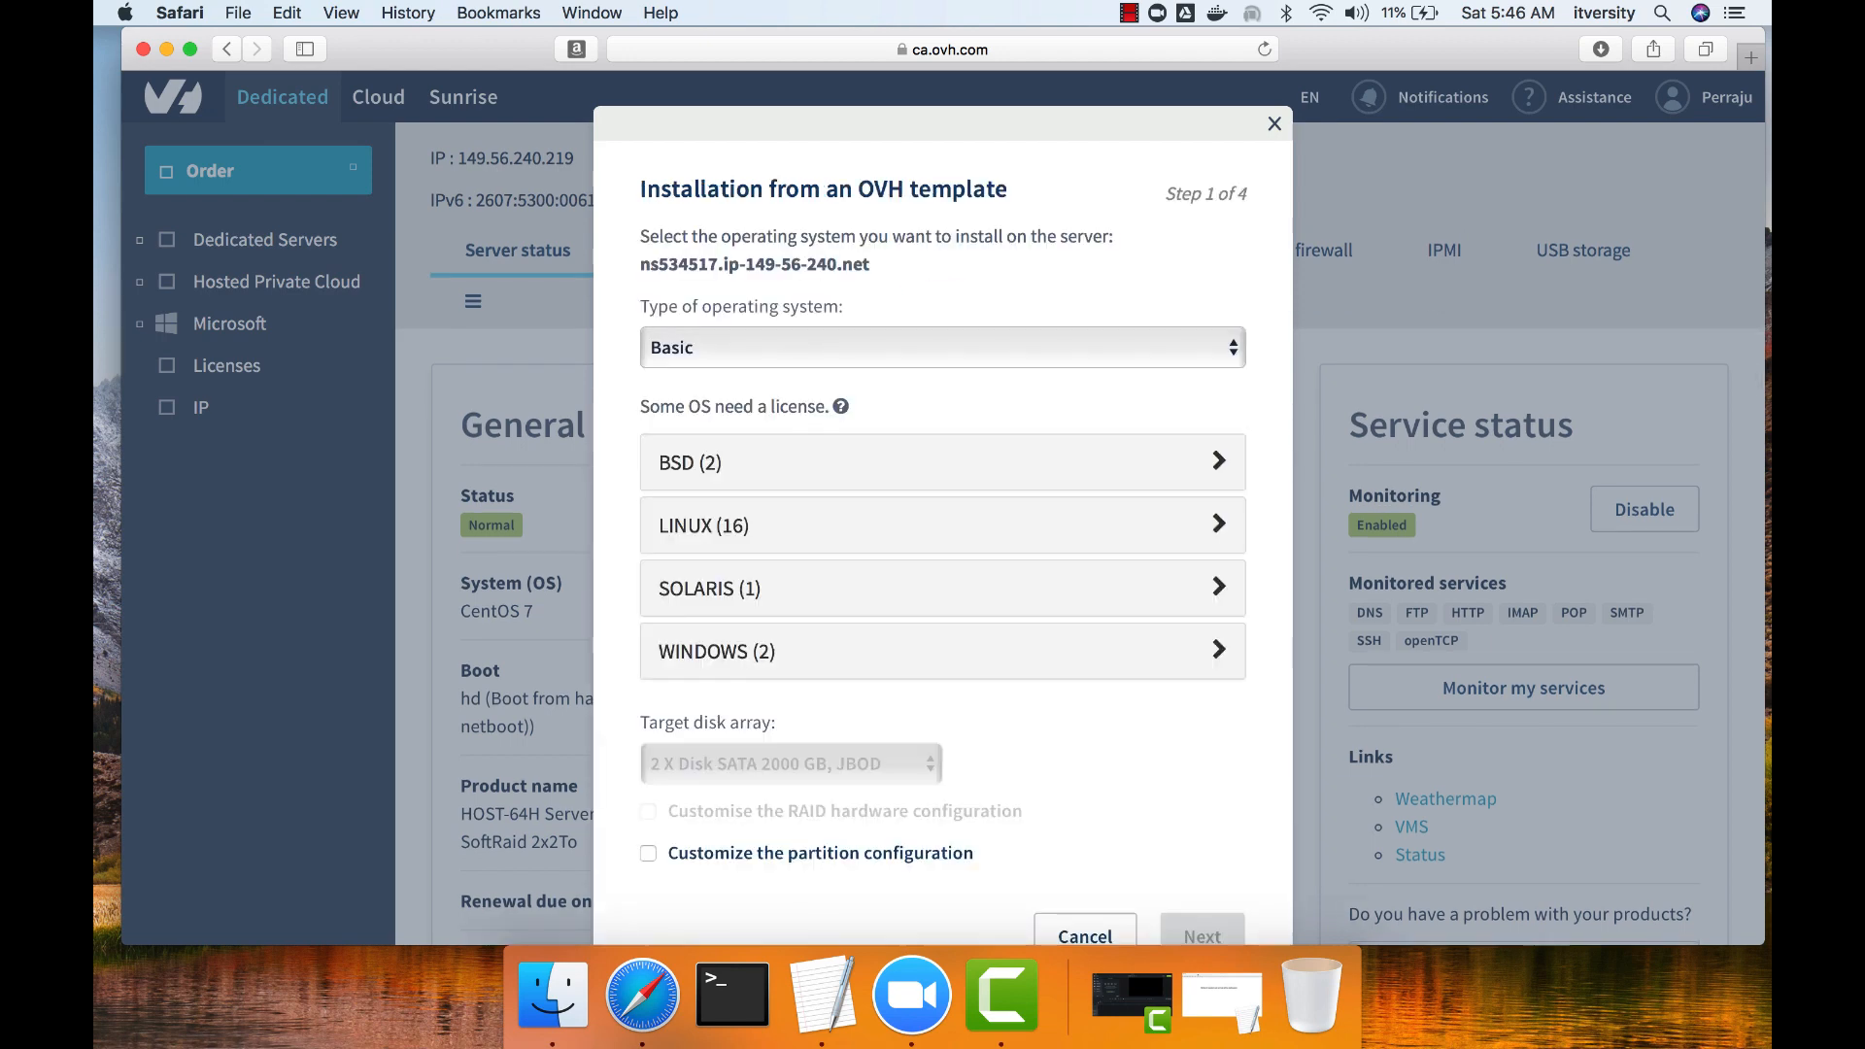
# Choose the Linux distribution CentOS 7 - centos7 and continue with a customized partition configuration.
pyautogui.click(1217, 525)
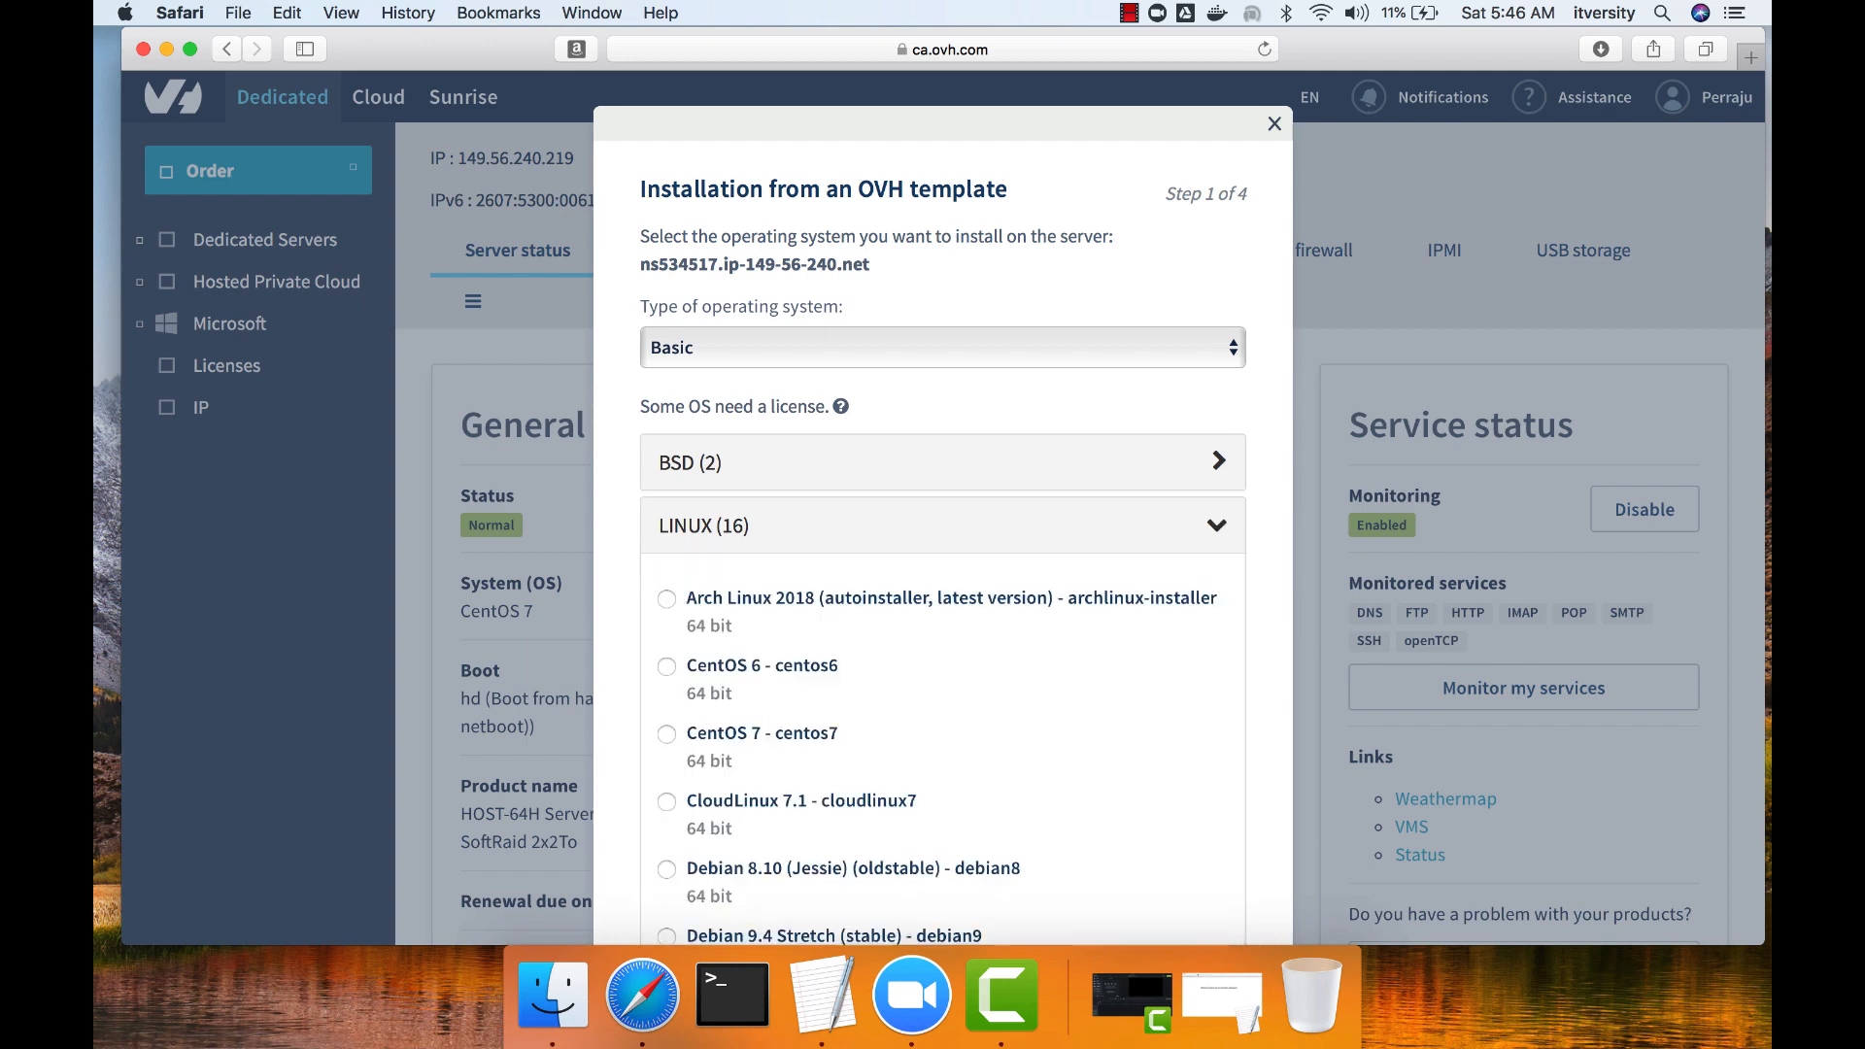
pyautogui.scroll(-2, 942, 583)
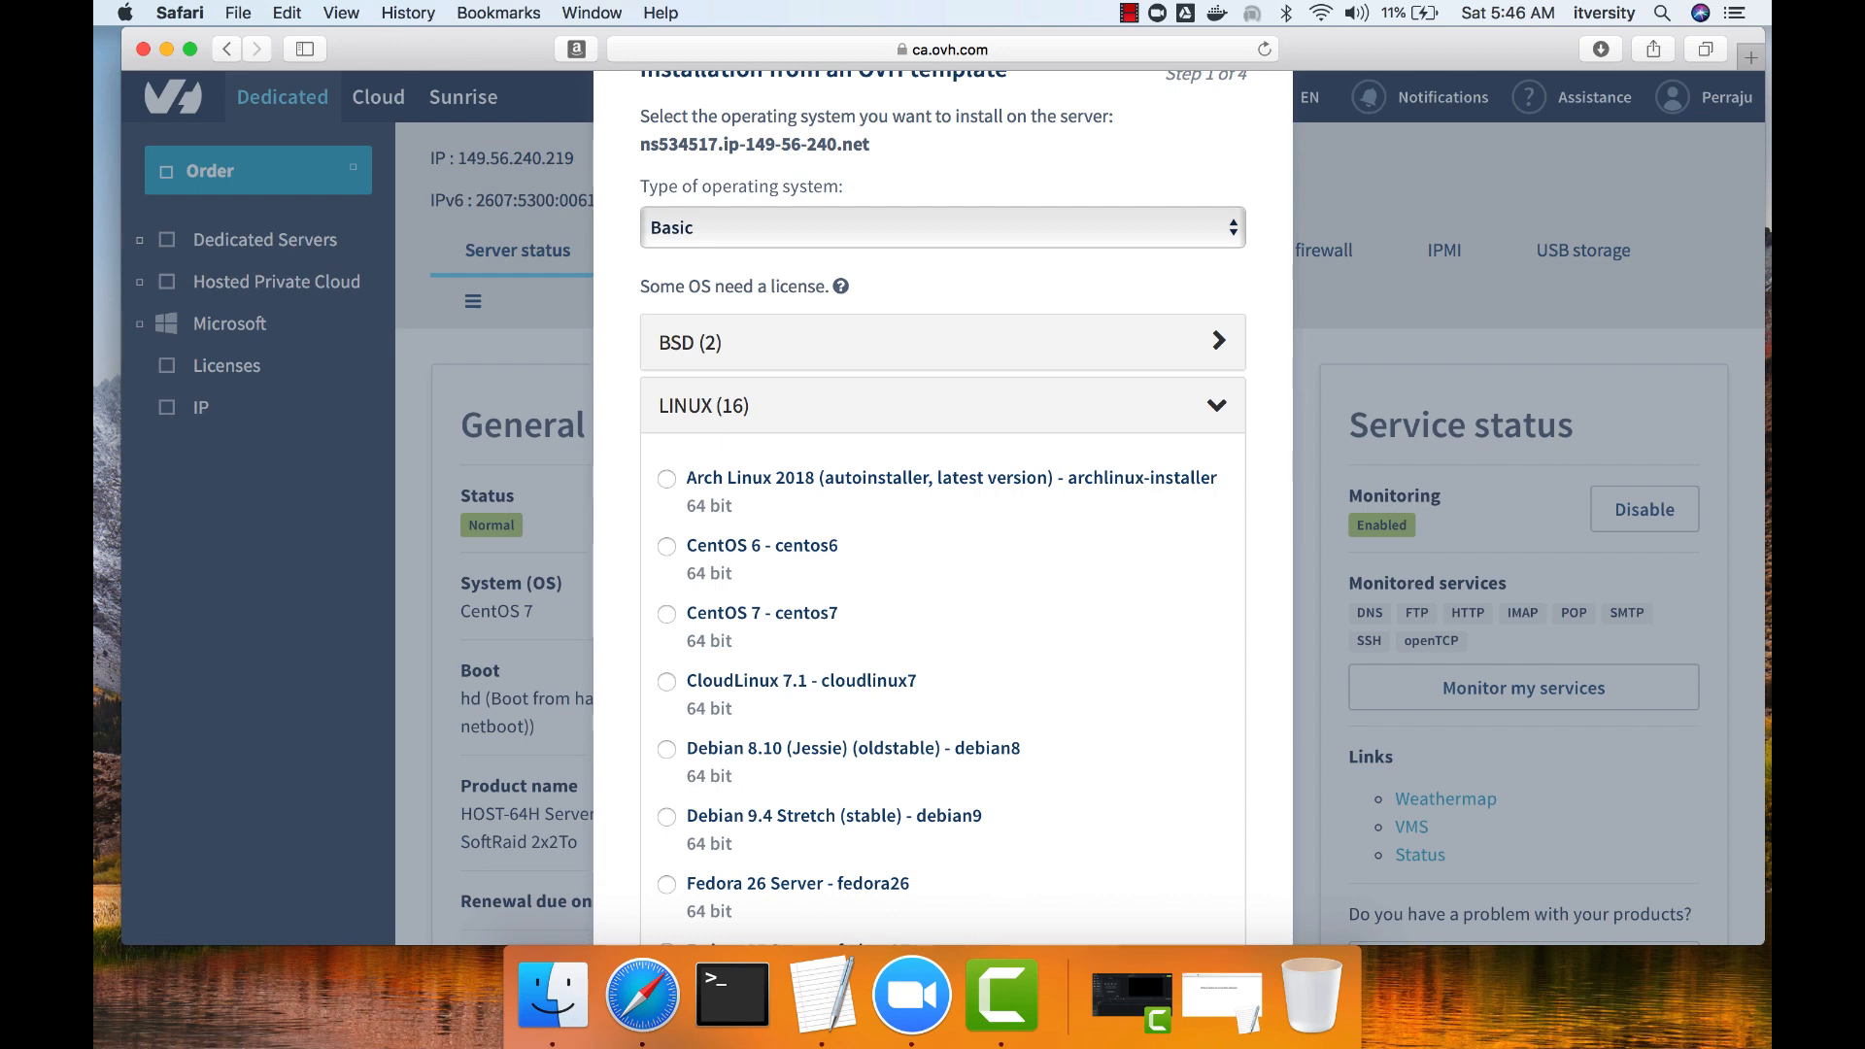
pyautogui.click(666, 613)
pyautogui.scroll(-4, 943, 582)
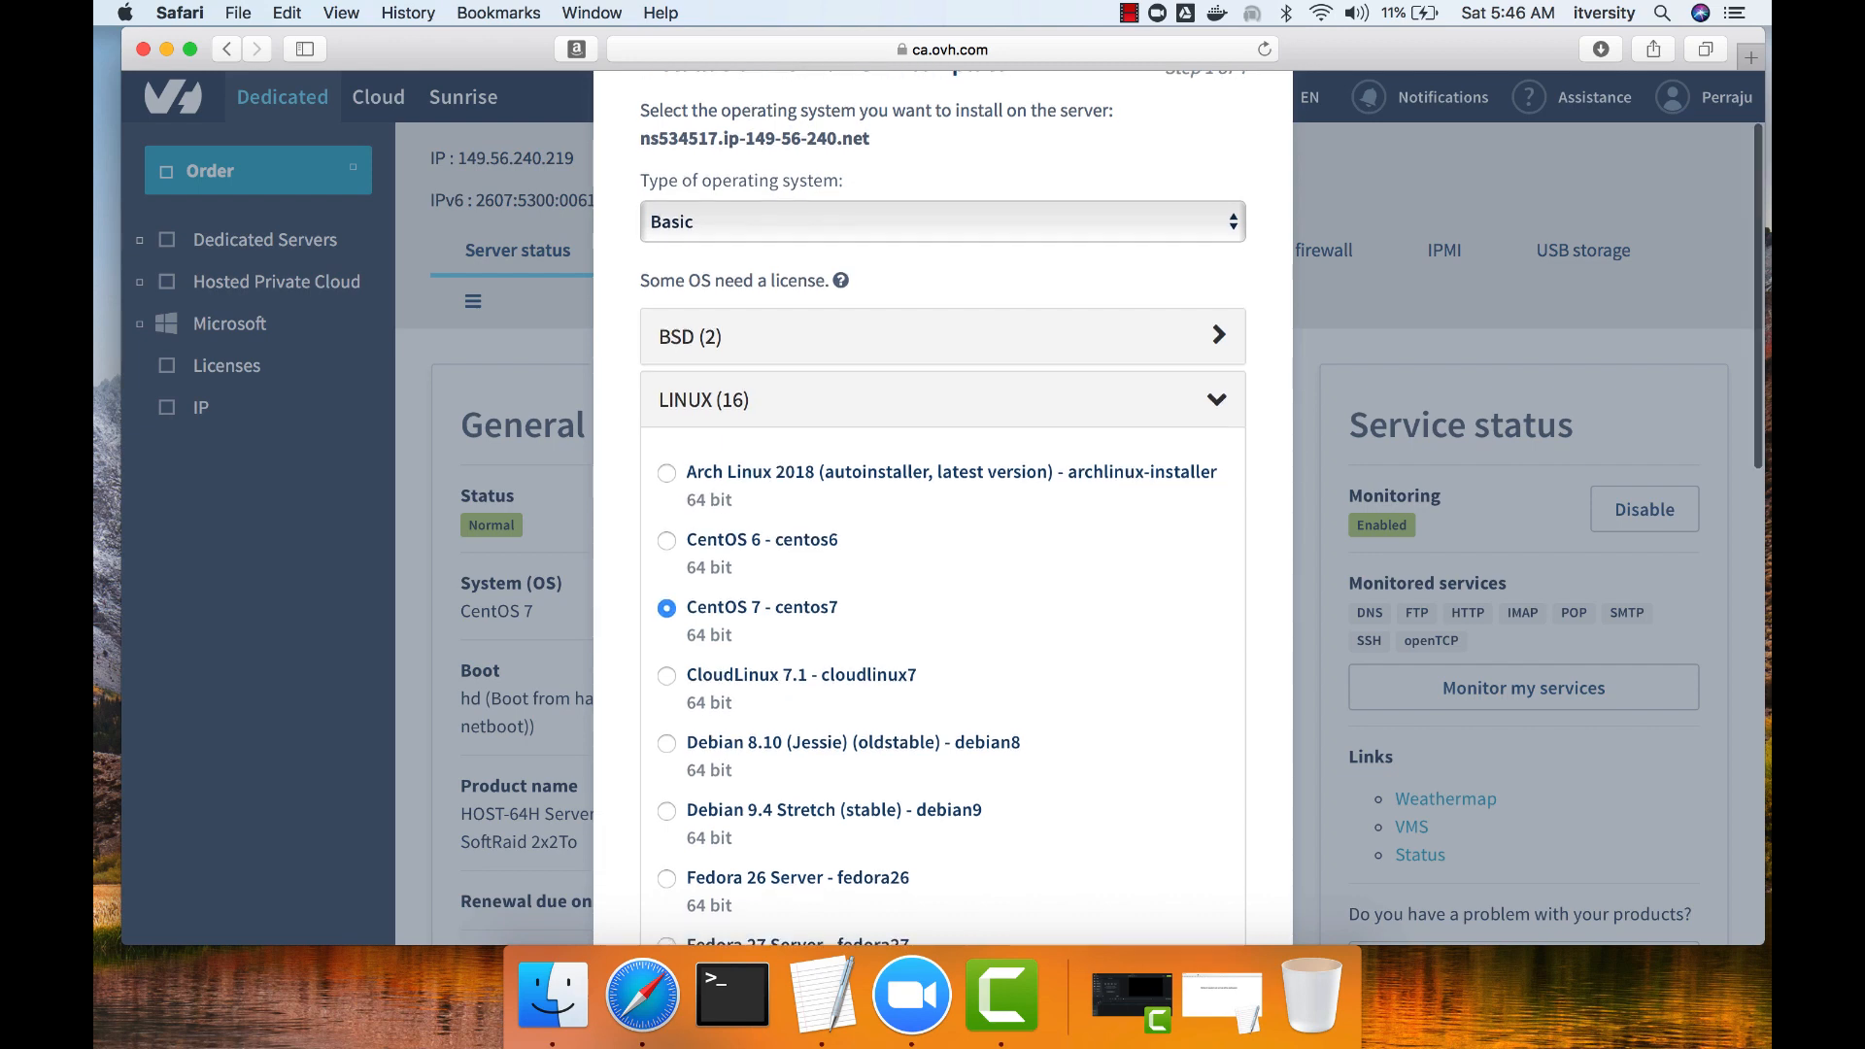
pyautogui.scroll(-6, 943, 505)
pyautogui.scroll(-10, 942, 505)
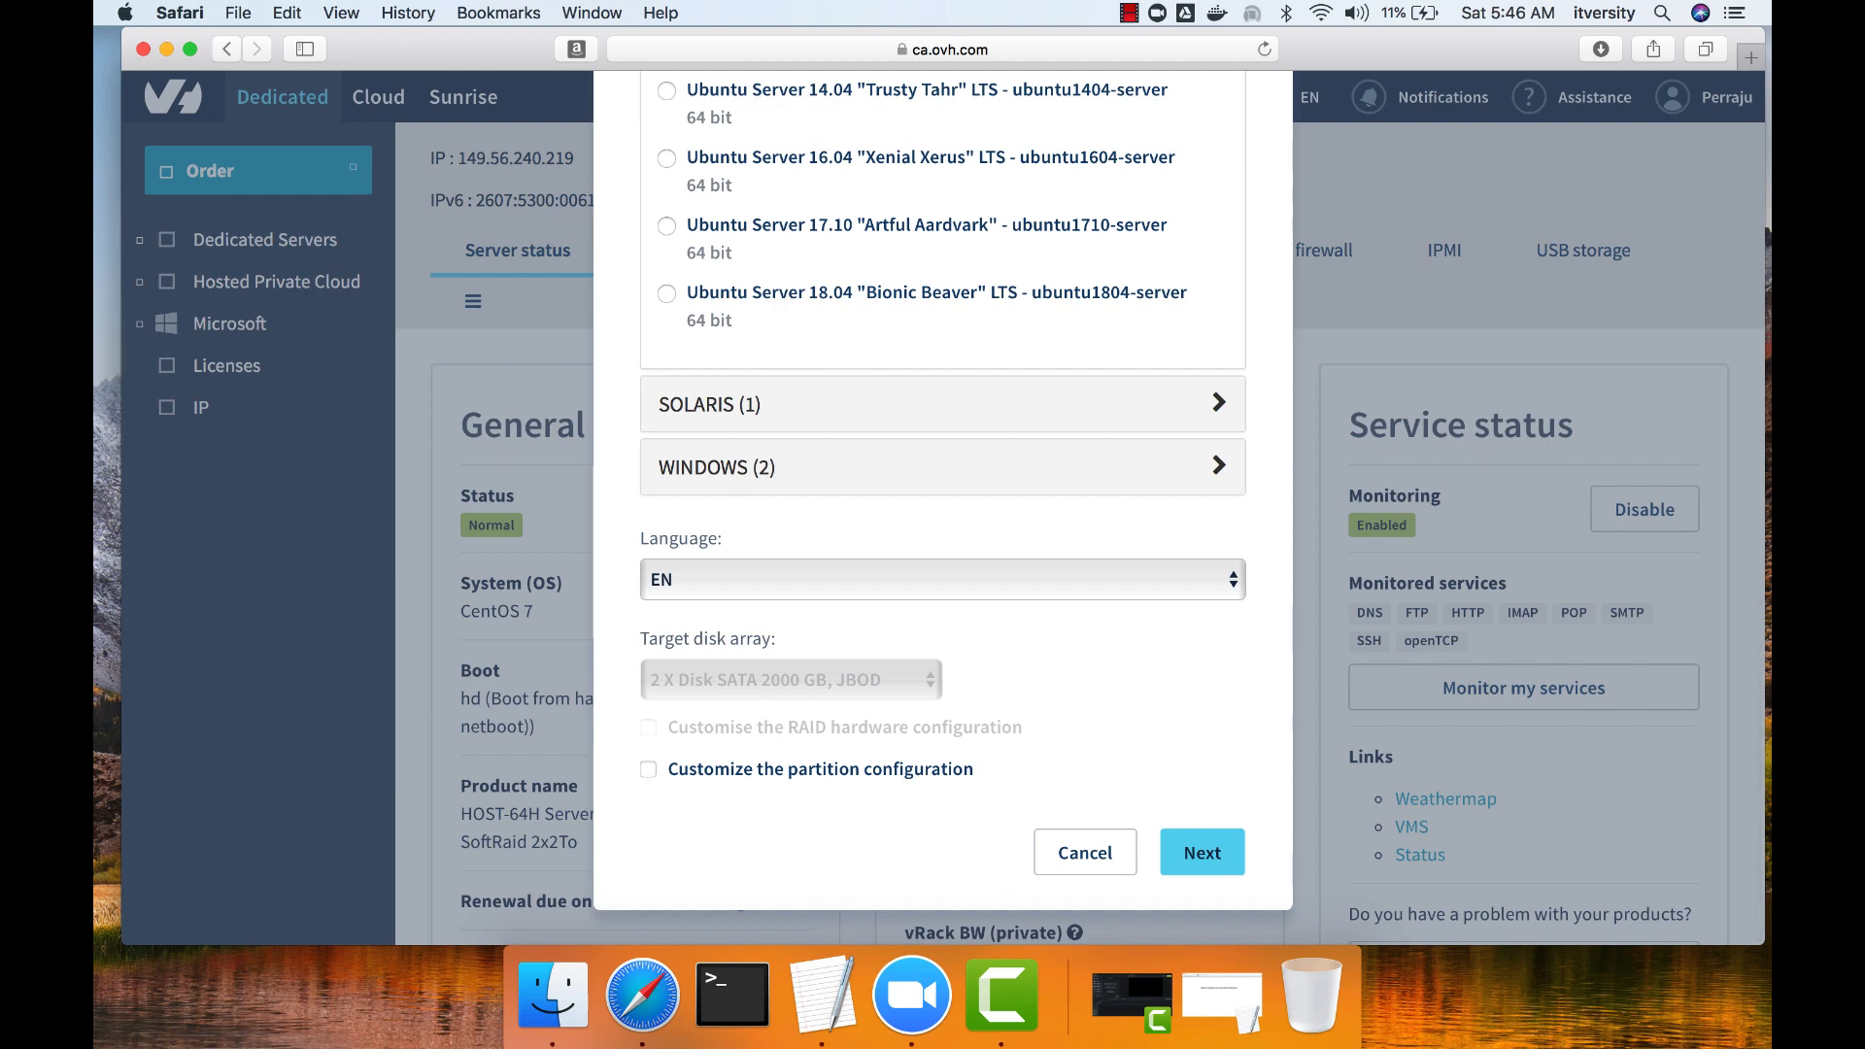
pyautogui.click(648, 770)
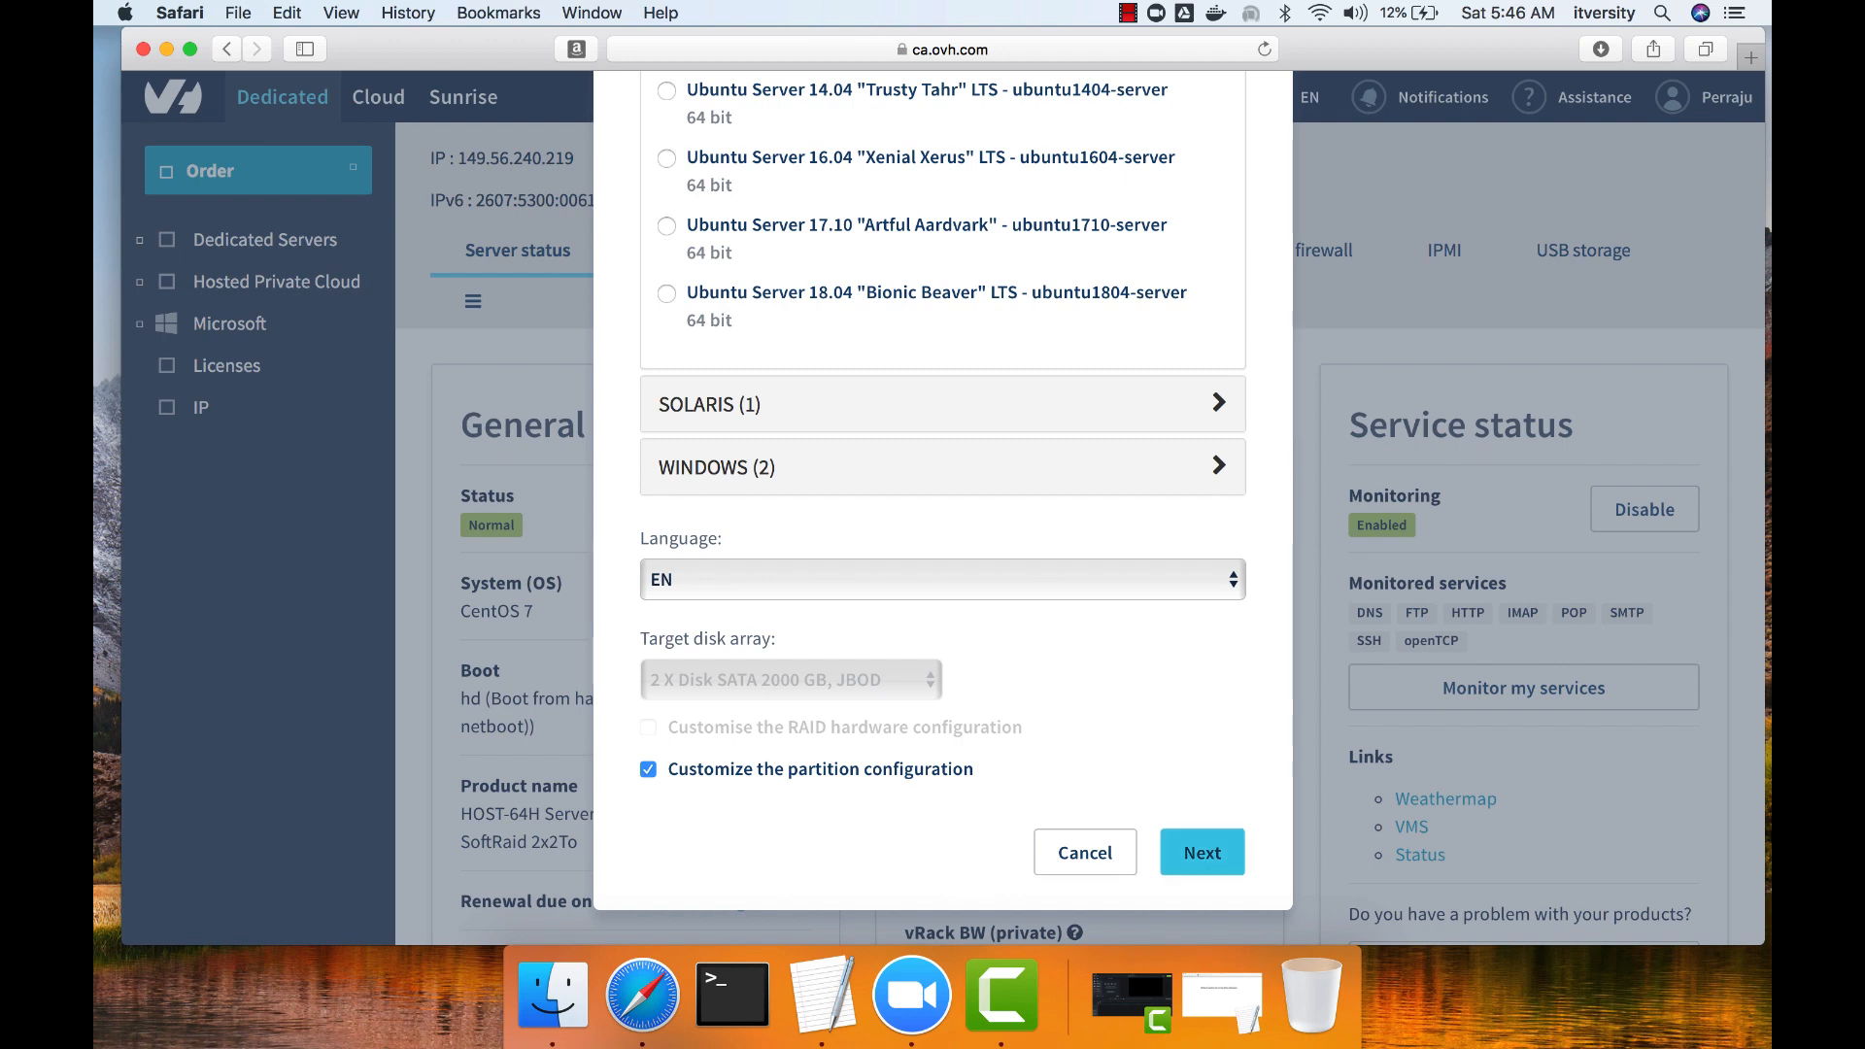
pyautogui.click(1203, 852)
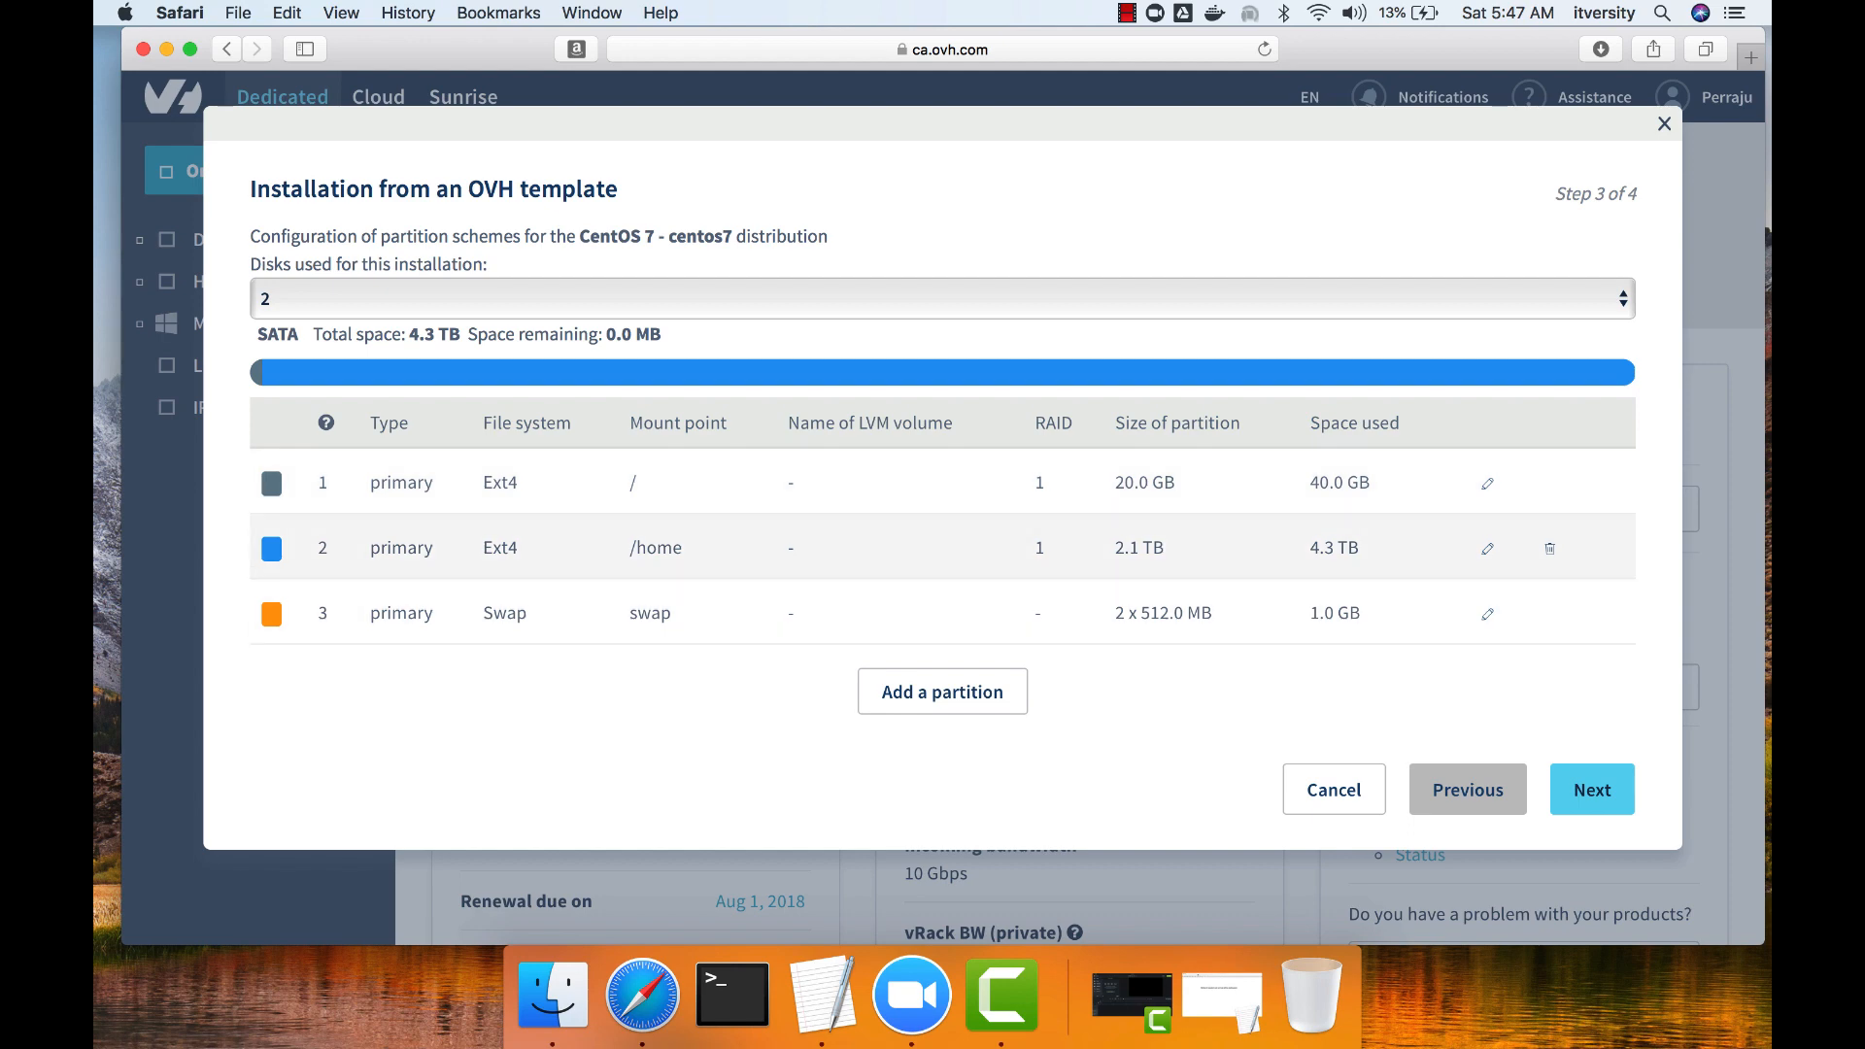
# Delete the /home partition and change the root (/) partition to RAID 0.
pyautogui.click(1549, 548)
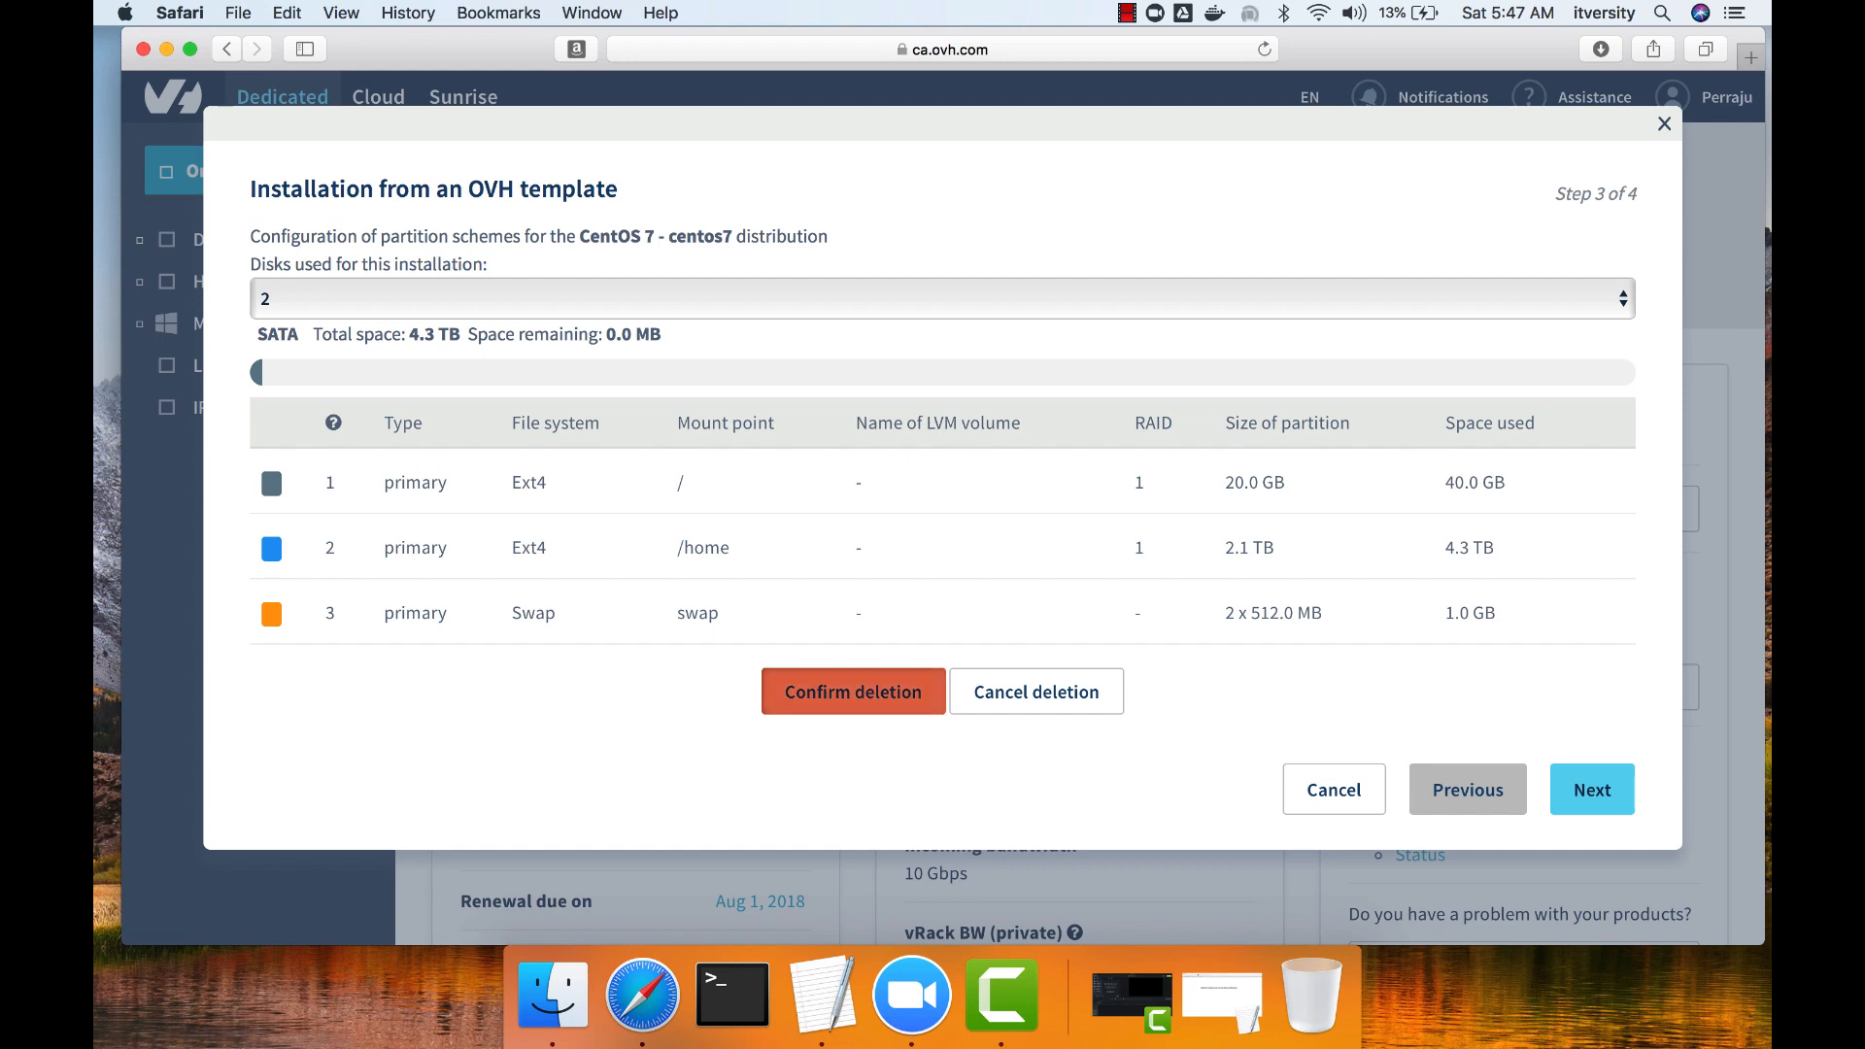
pyautogui.click(853, 692)
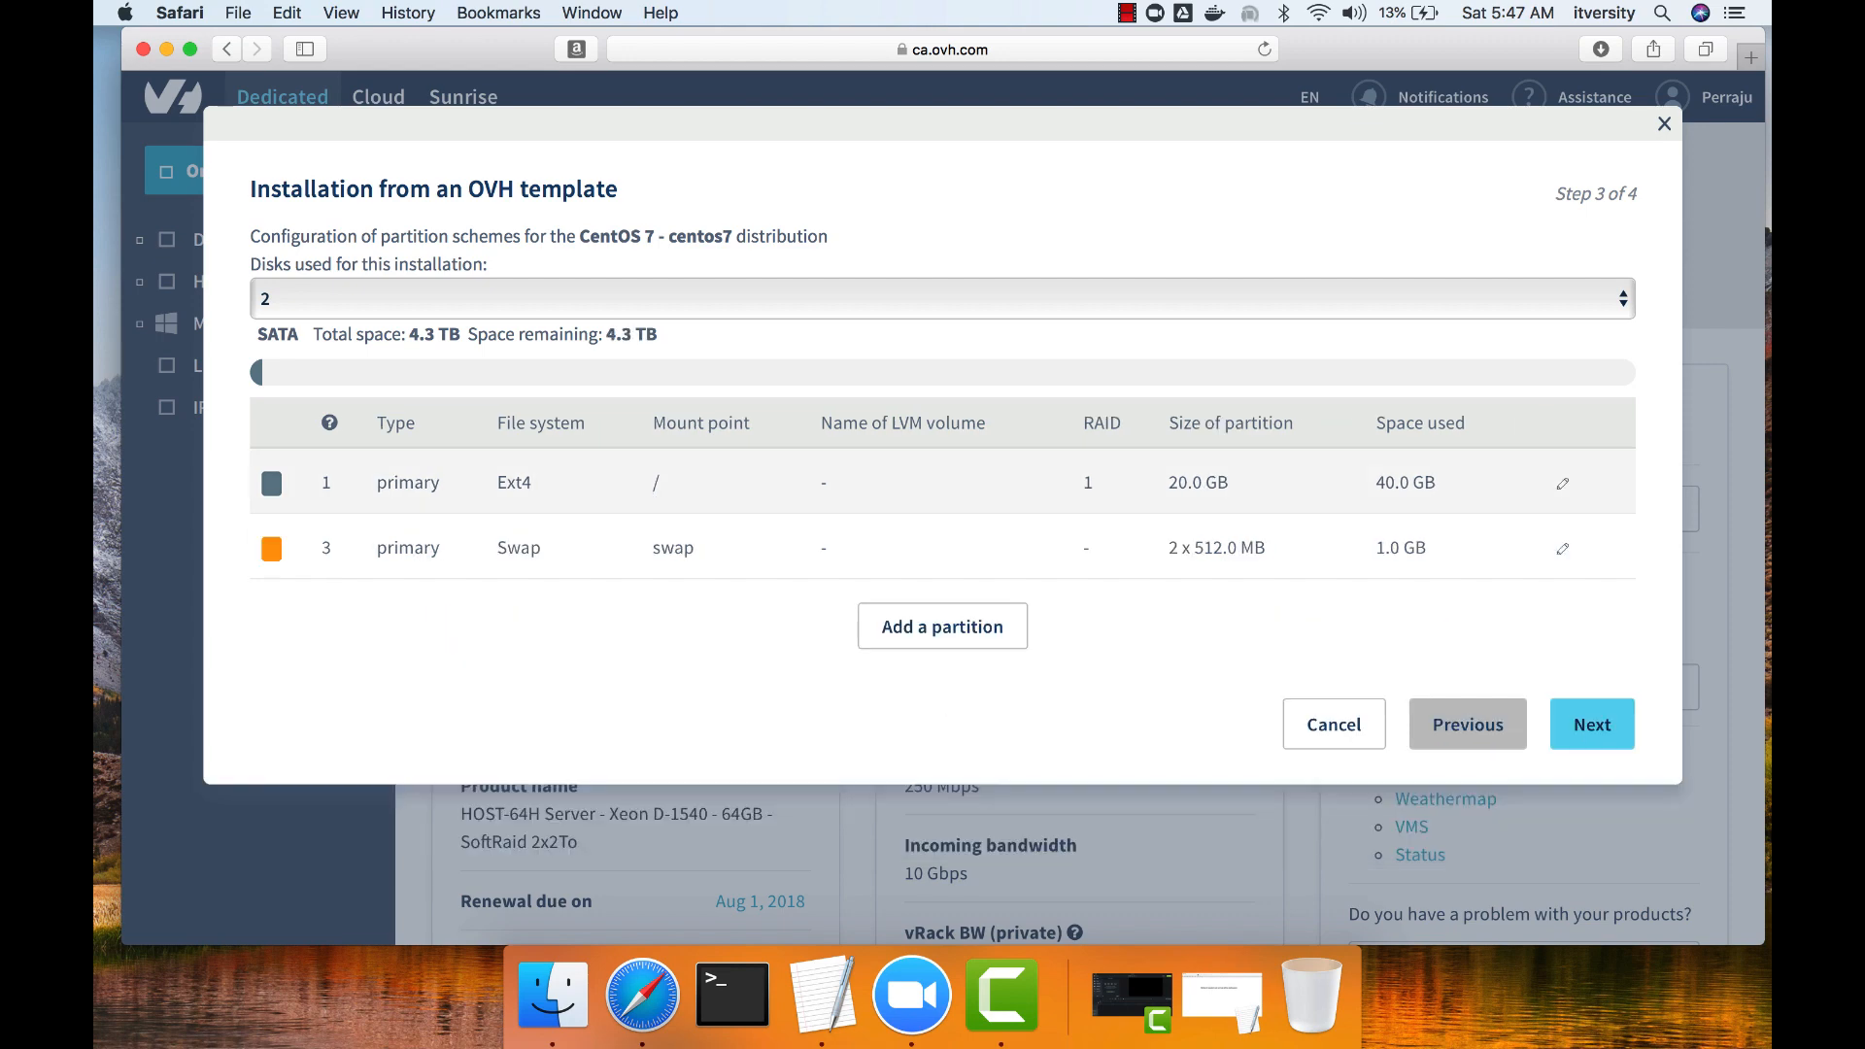
pyautogui.click(1562, 482)
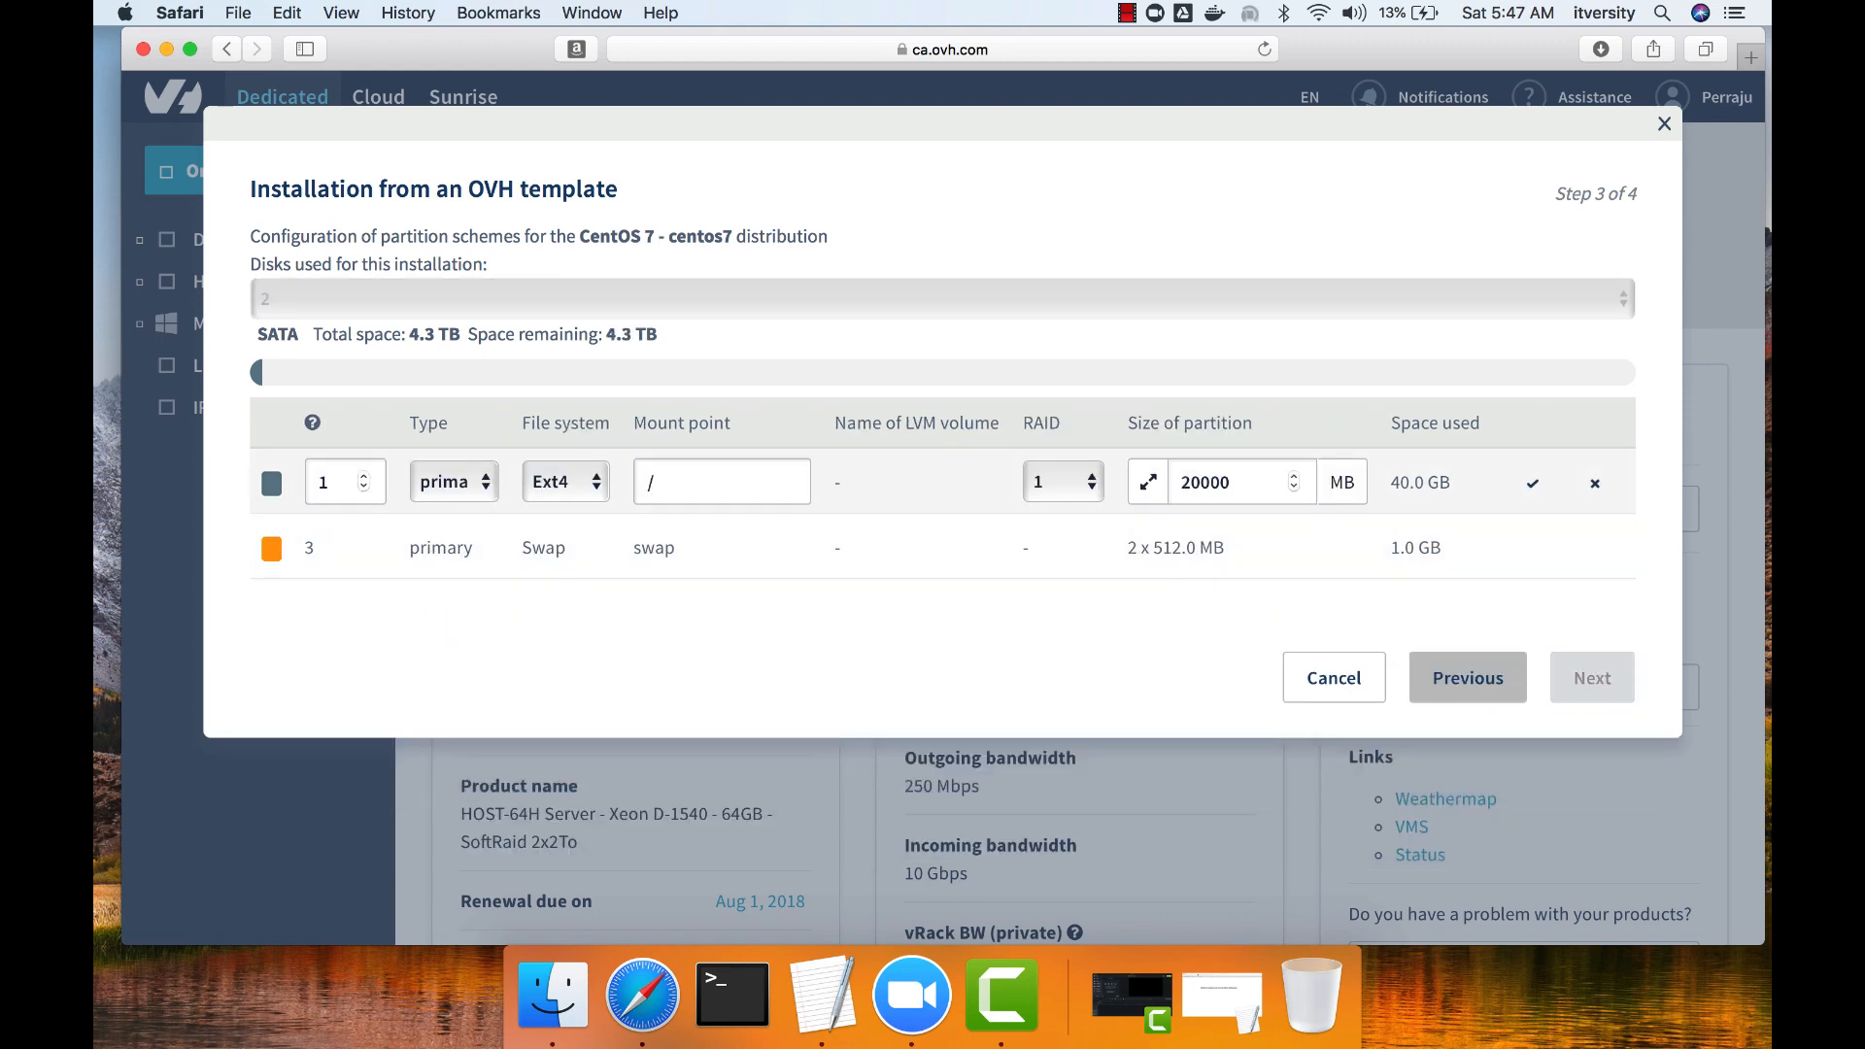
pyautogui.click(1063, 482)
pyautogui.click(1051, 458)
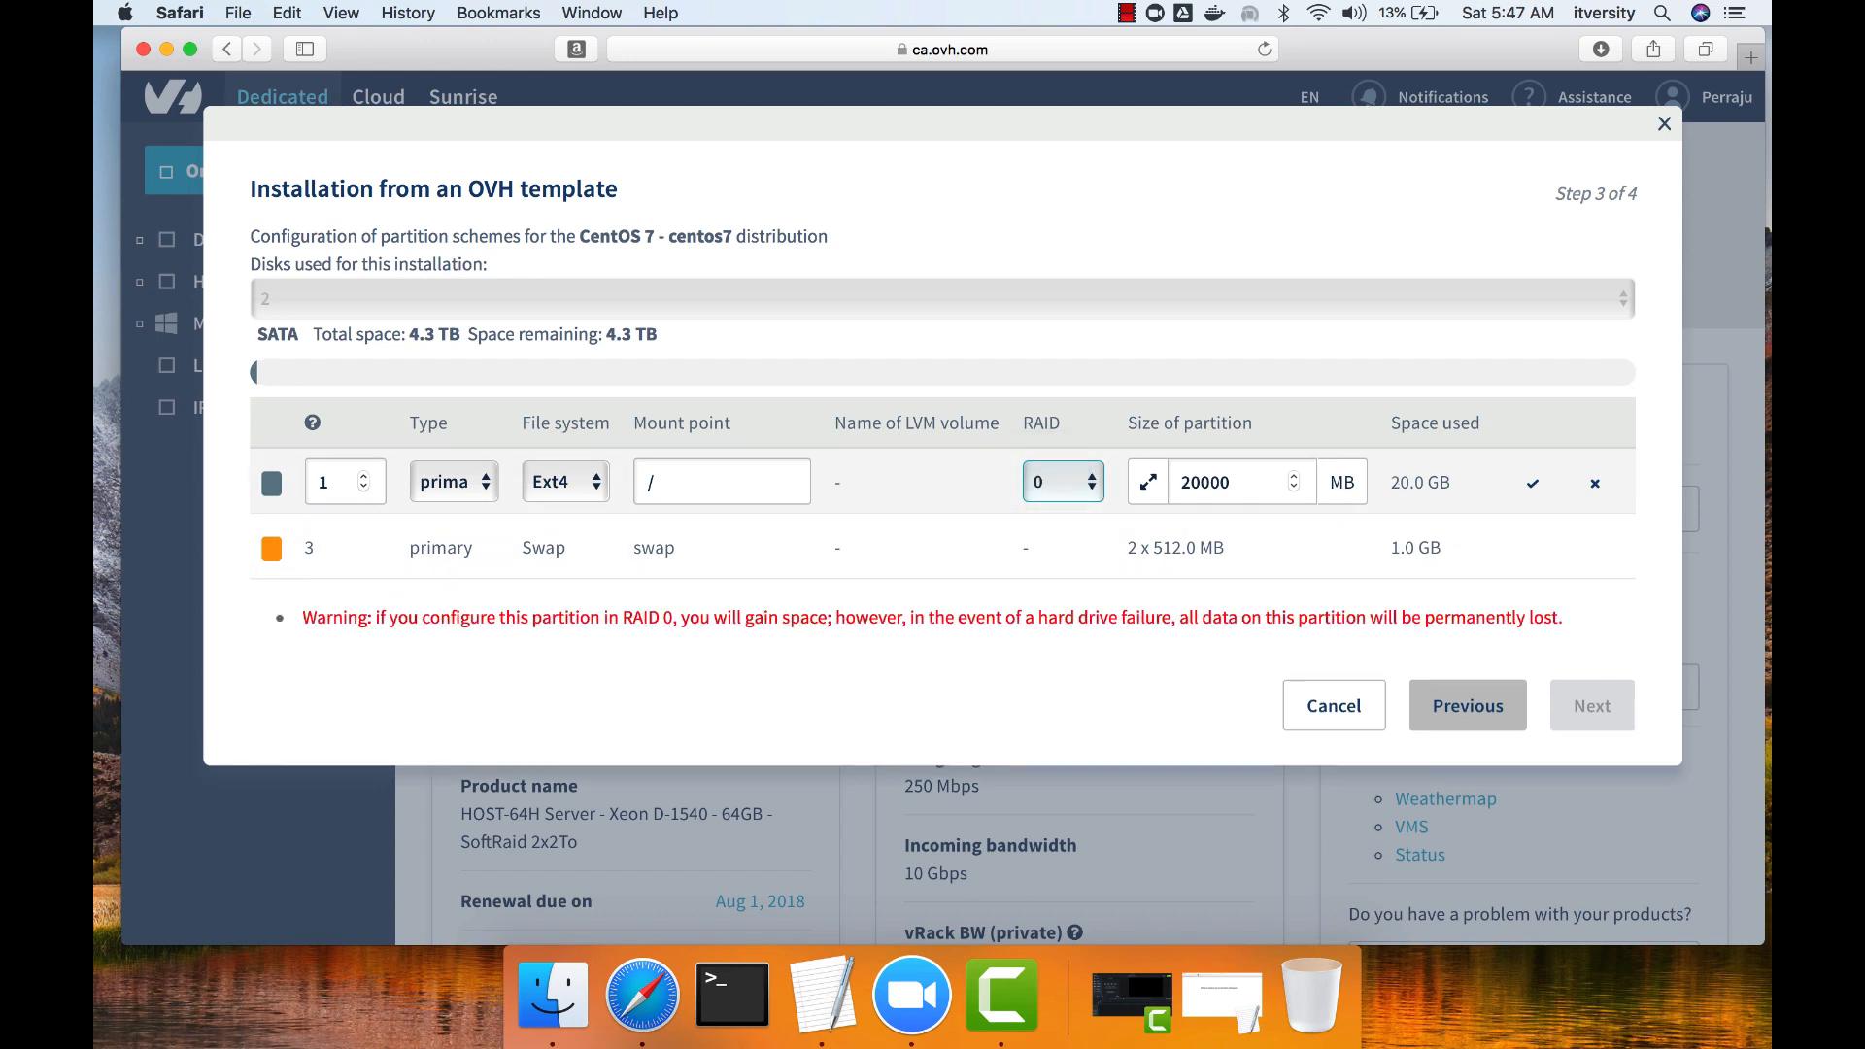
# Set the root partition's size to 4090000 MB, validate it without saving and proceed with the partition scheme.
pyautogui.click(1182, 483)
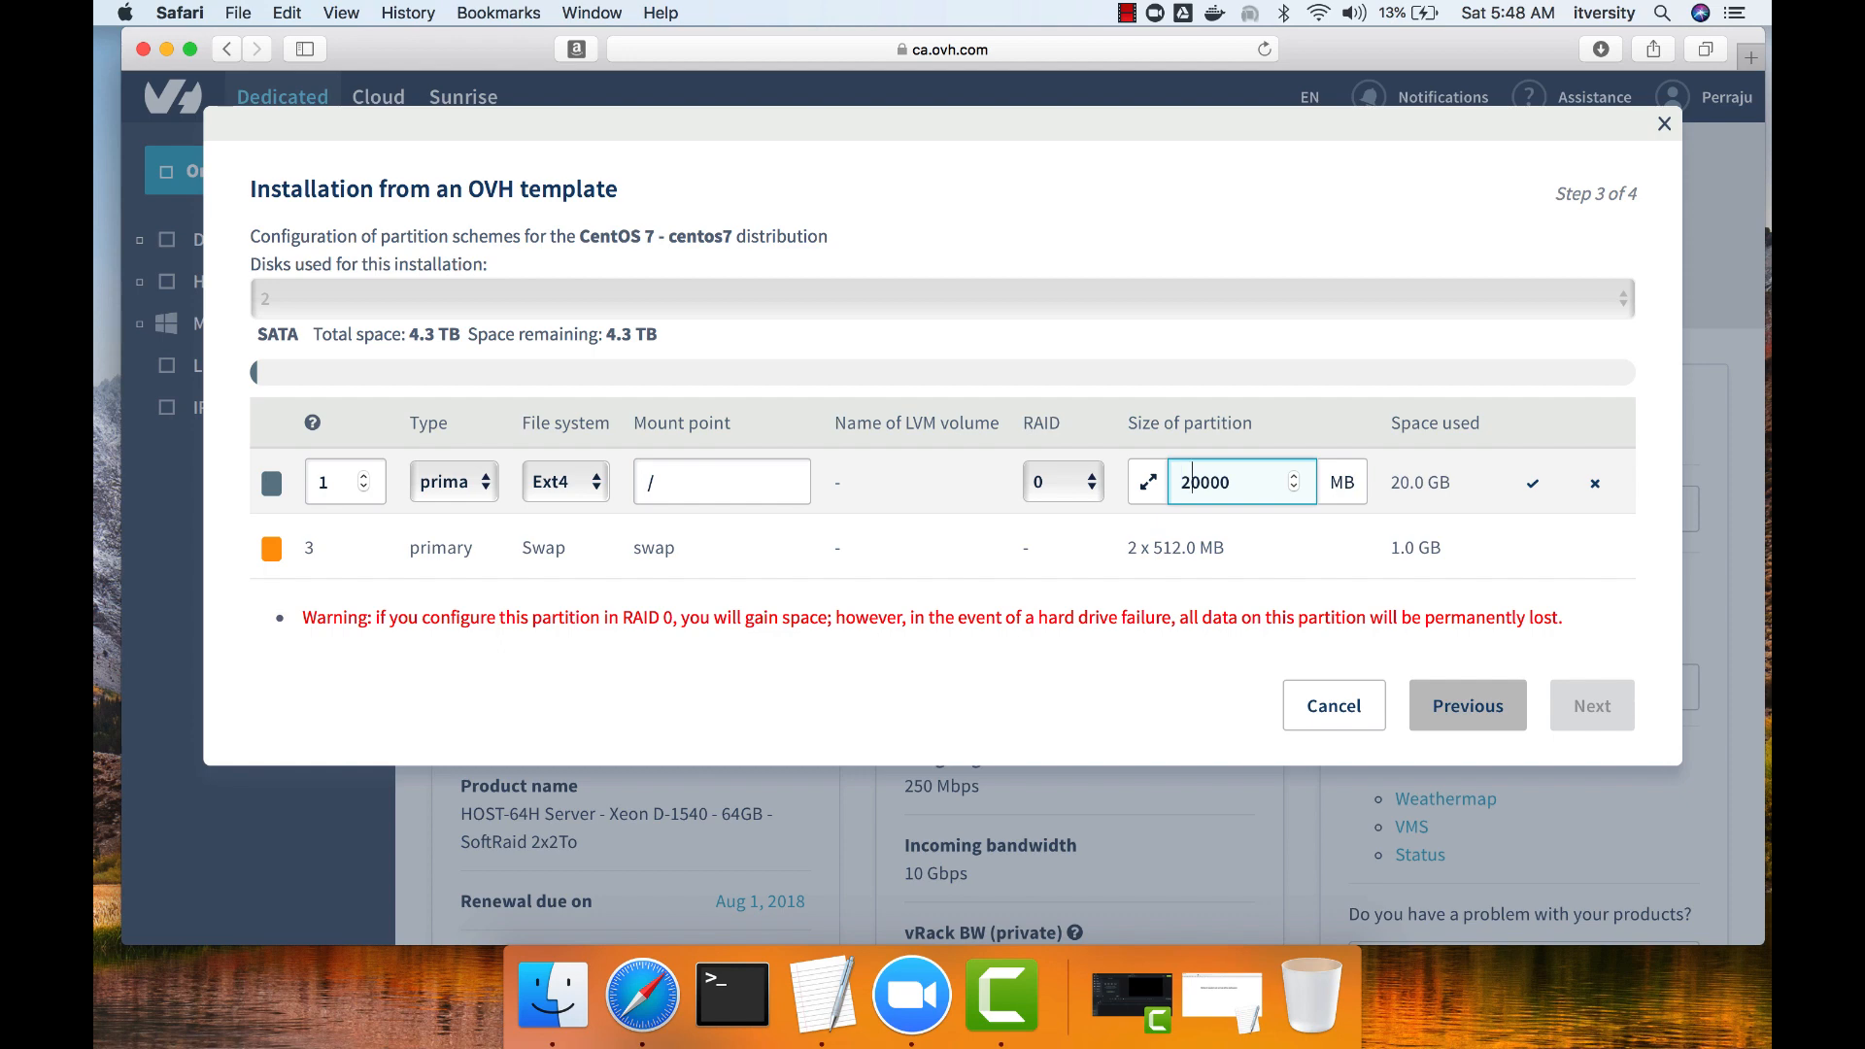
pyautogui.press('BackSpace')
pyautogui.write('4')
pyautogui.press('Right')
pyautogui.press('Right')
pyautogui.press('Right')
pyautogui.press('BackSpace')
pyautogui.press('BackSpace')
pyautogui.press('BackSpace')
pyautogui.write('90000')
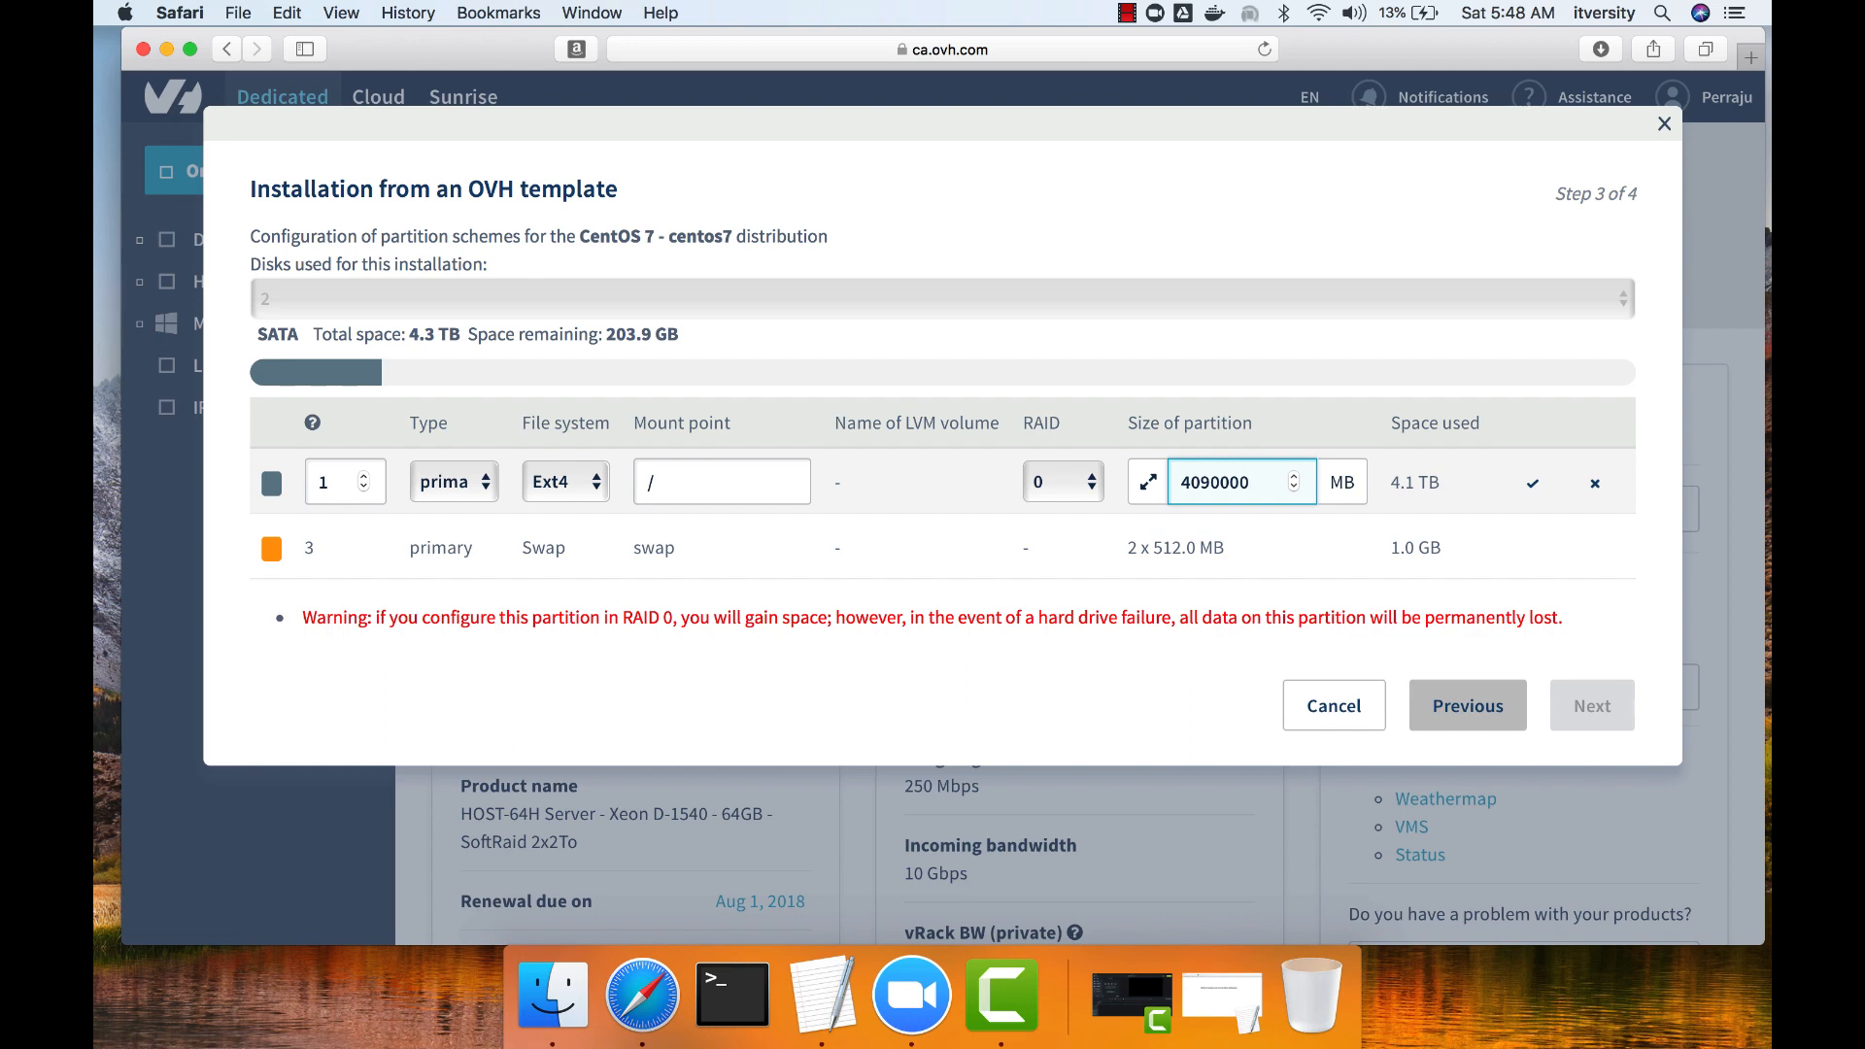
pyautogui.press('super+a')
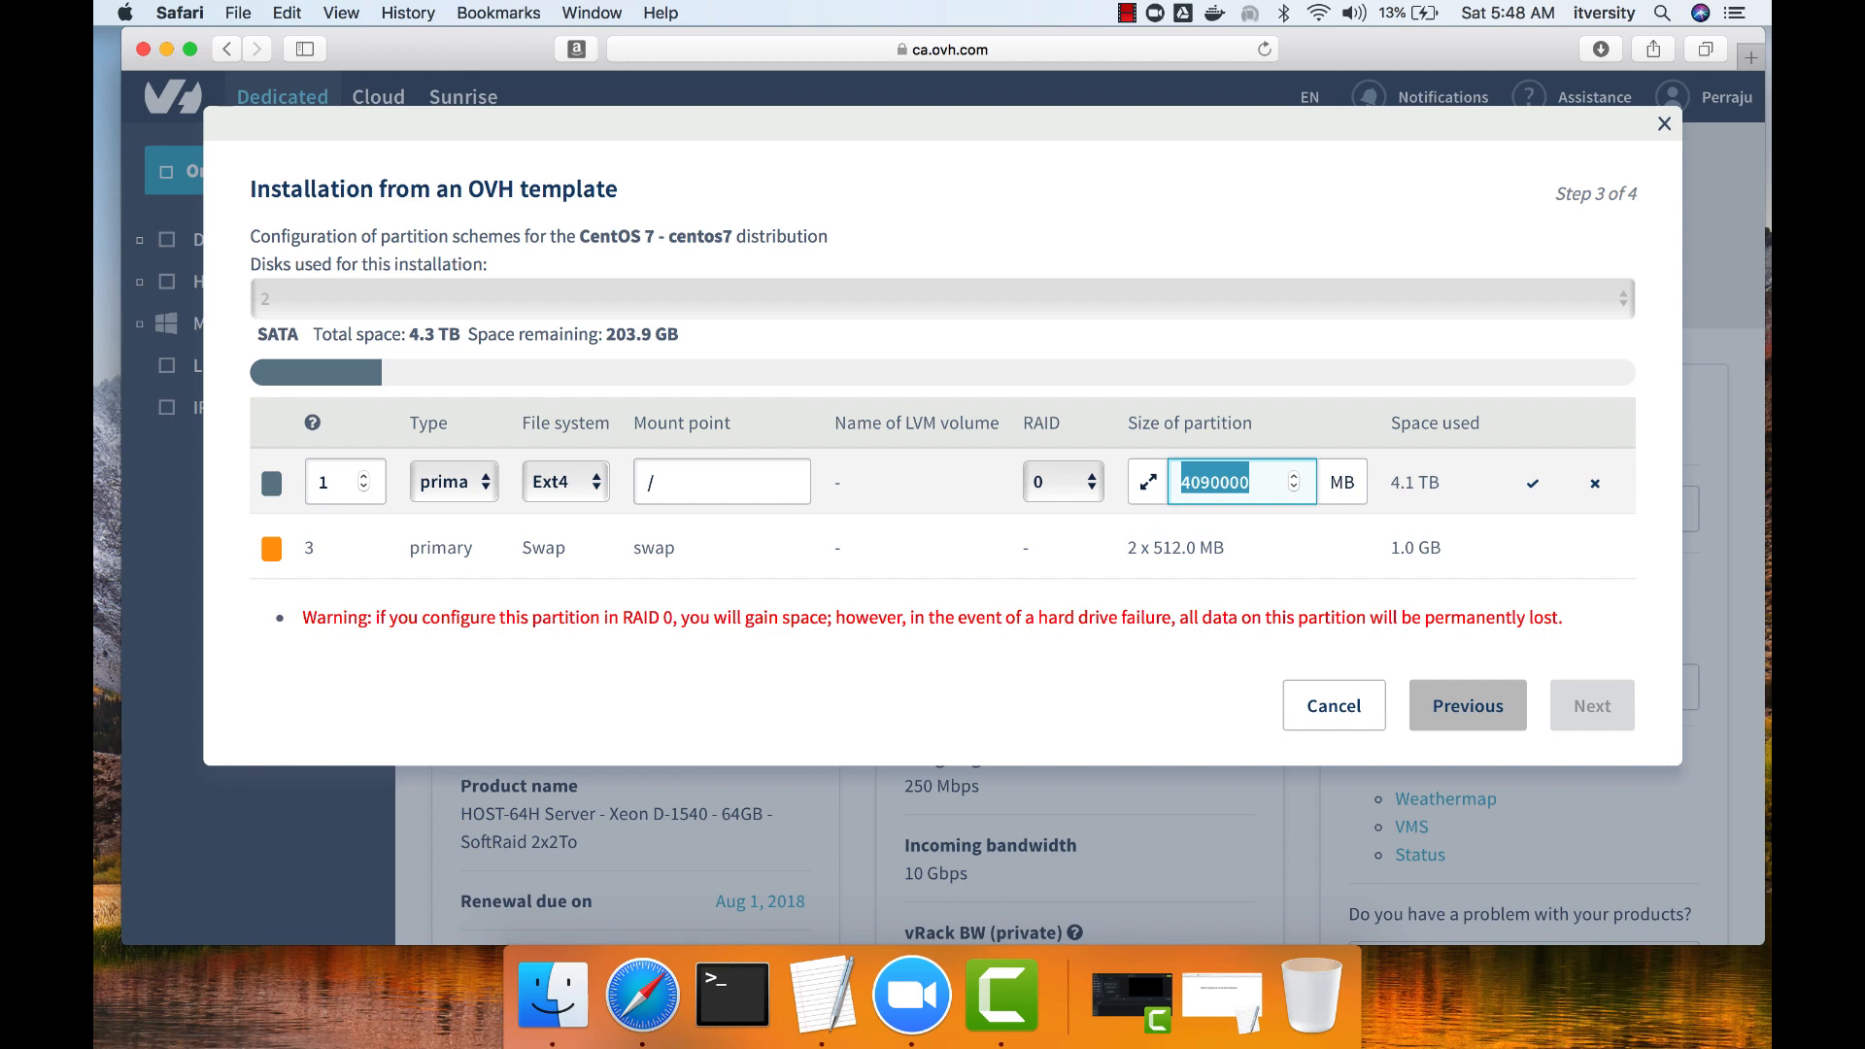
pyautogui.click(1533, 484)
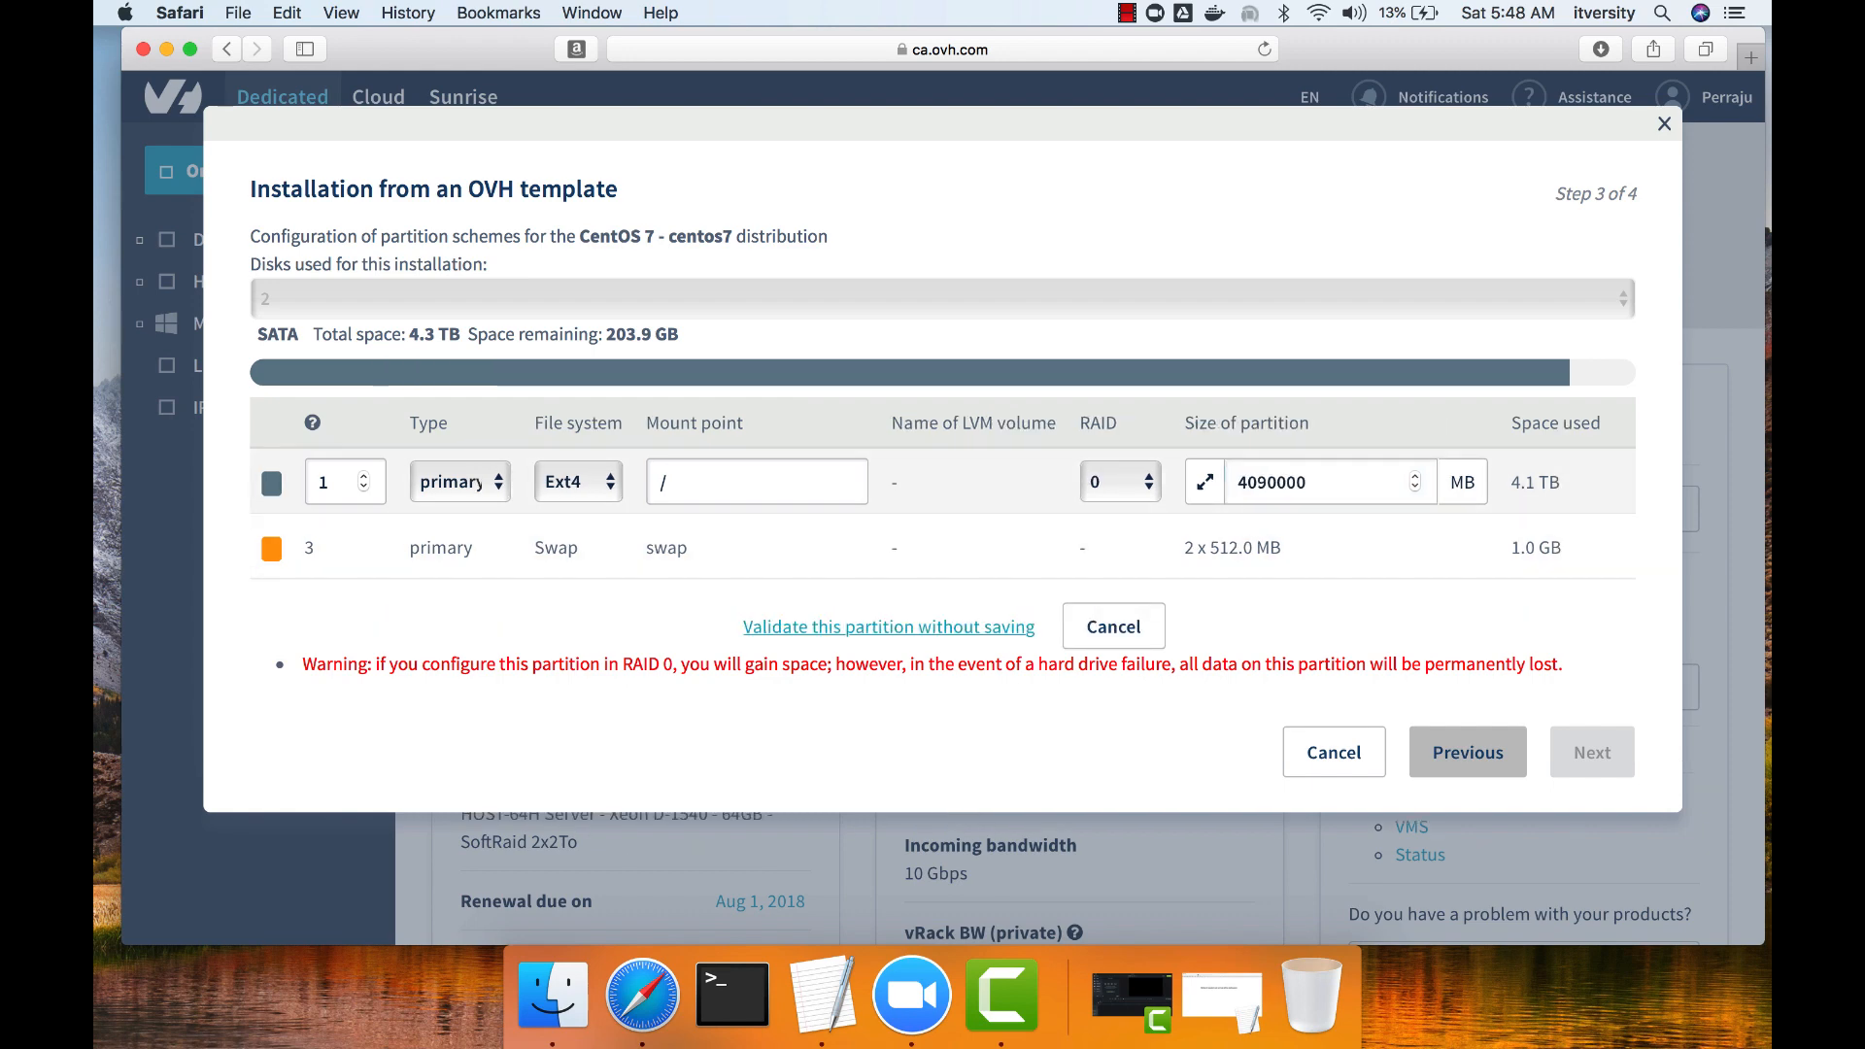
pyautogui.click(889, 627)
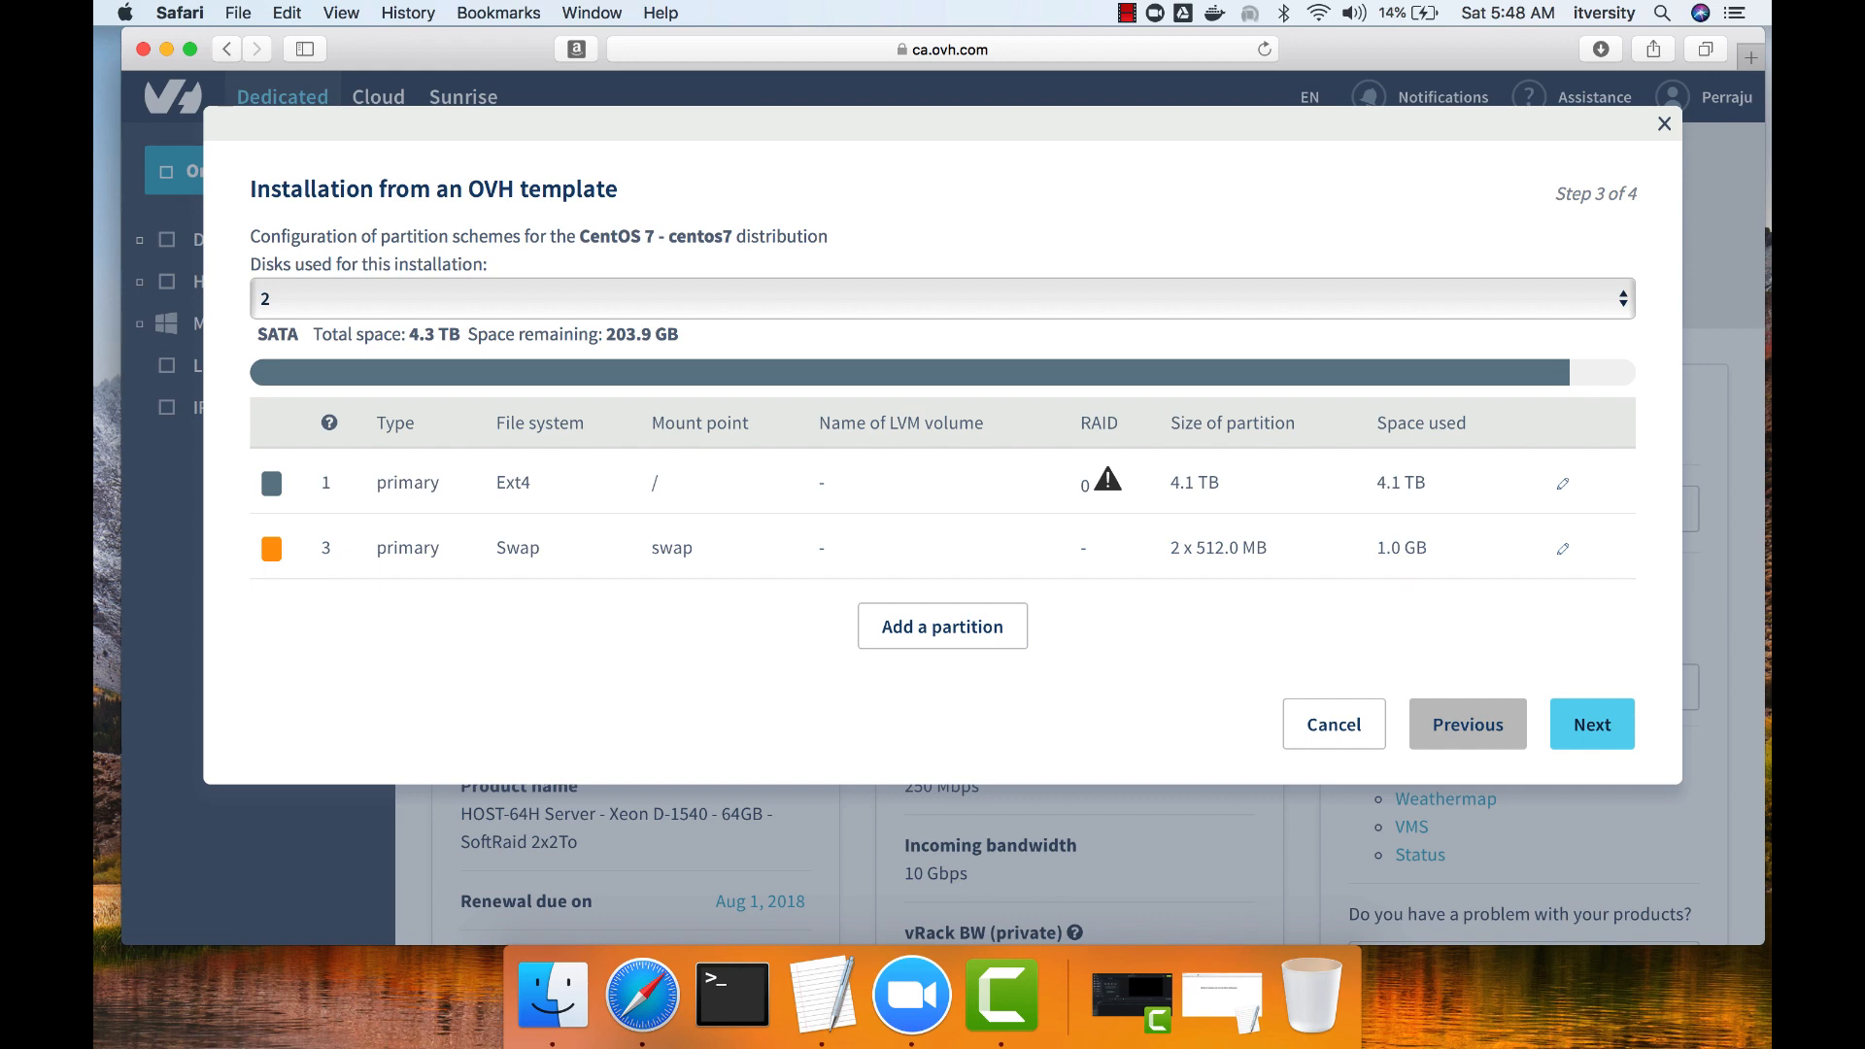
pyautogui.click(1592, 724)
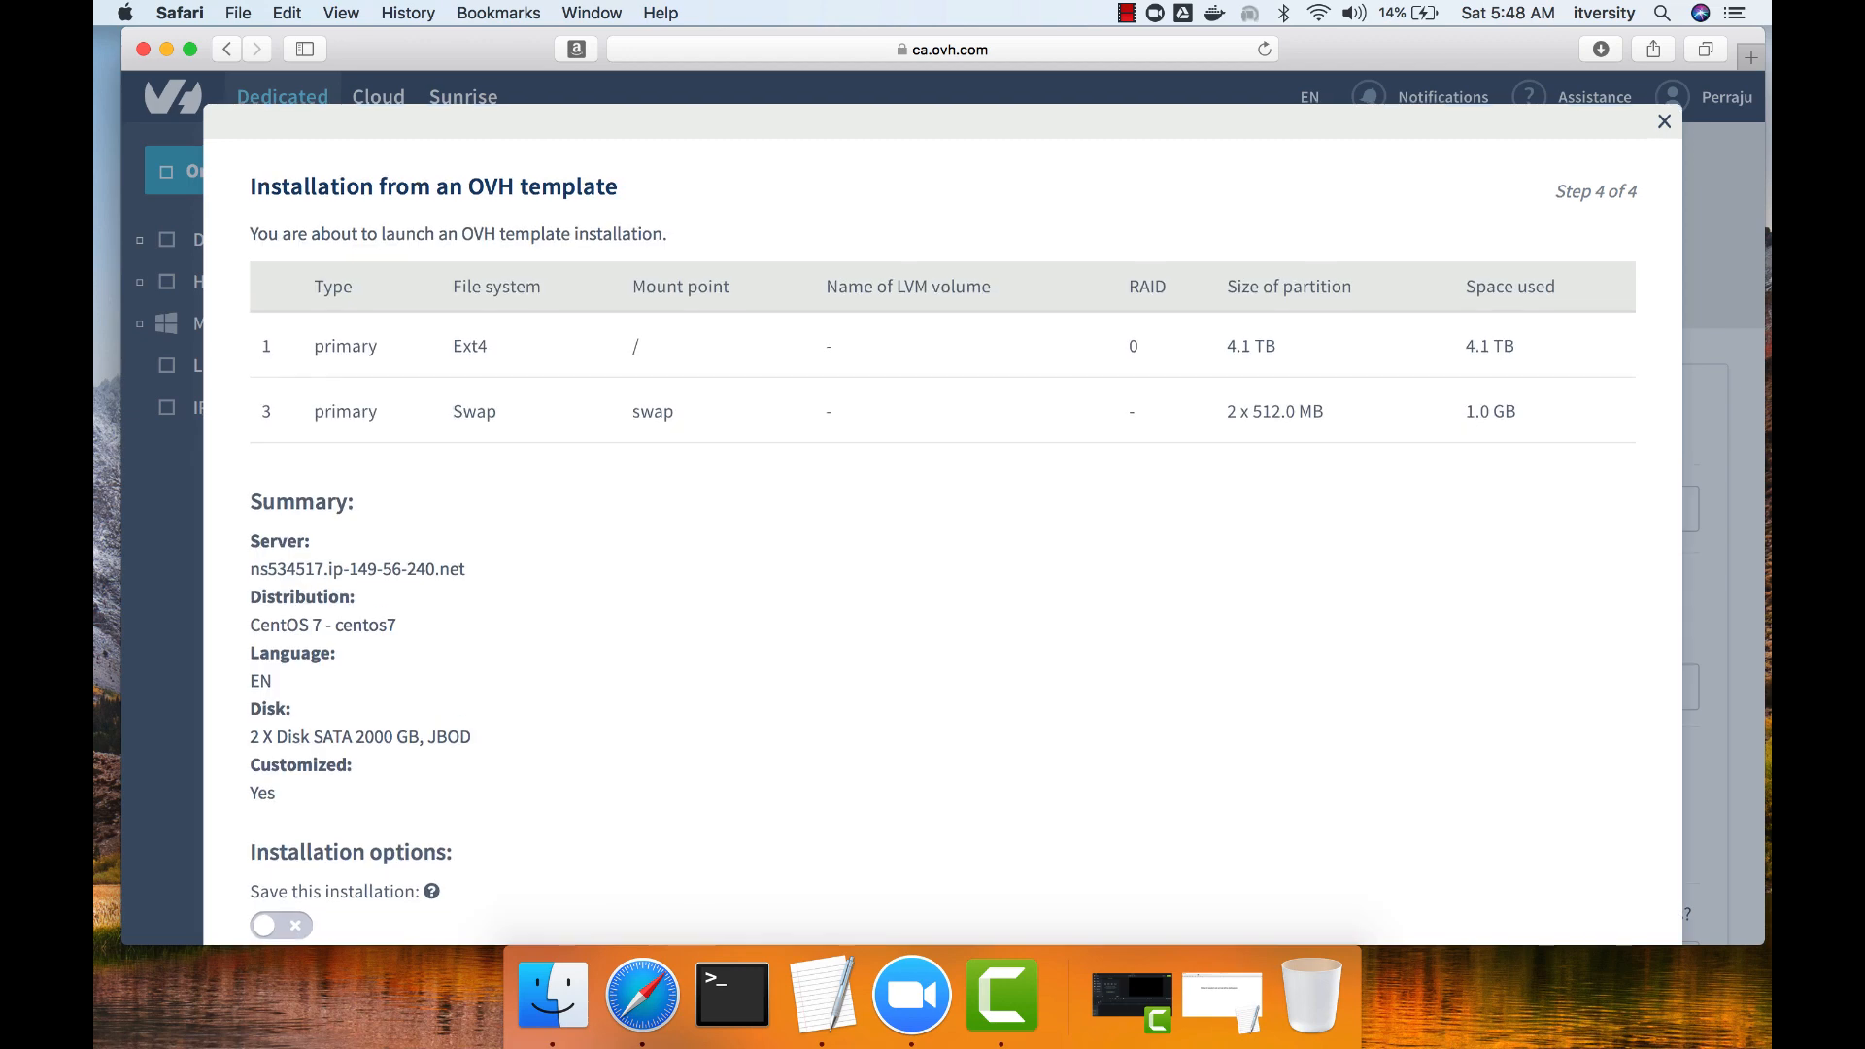
# Set the hostname to demo.itversity.com, enable installing the original kernel and confirm the installation without an SSH key.
pyautogui.scroll(-5, 943, 524)
pyautogui.scroll(-3, 942, 525)
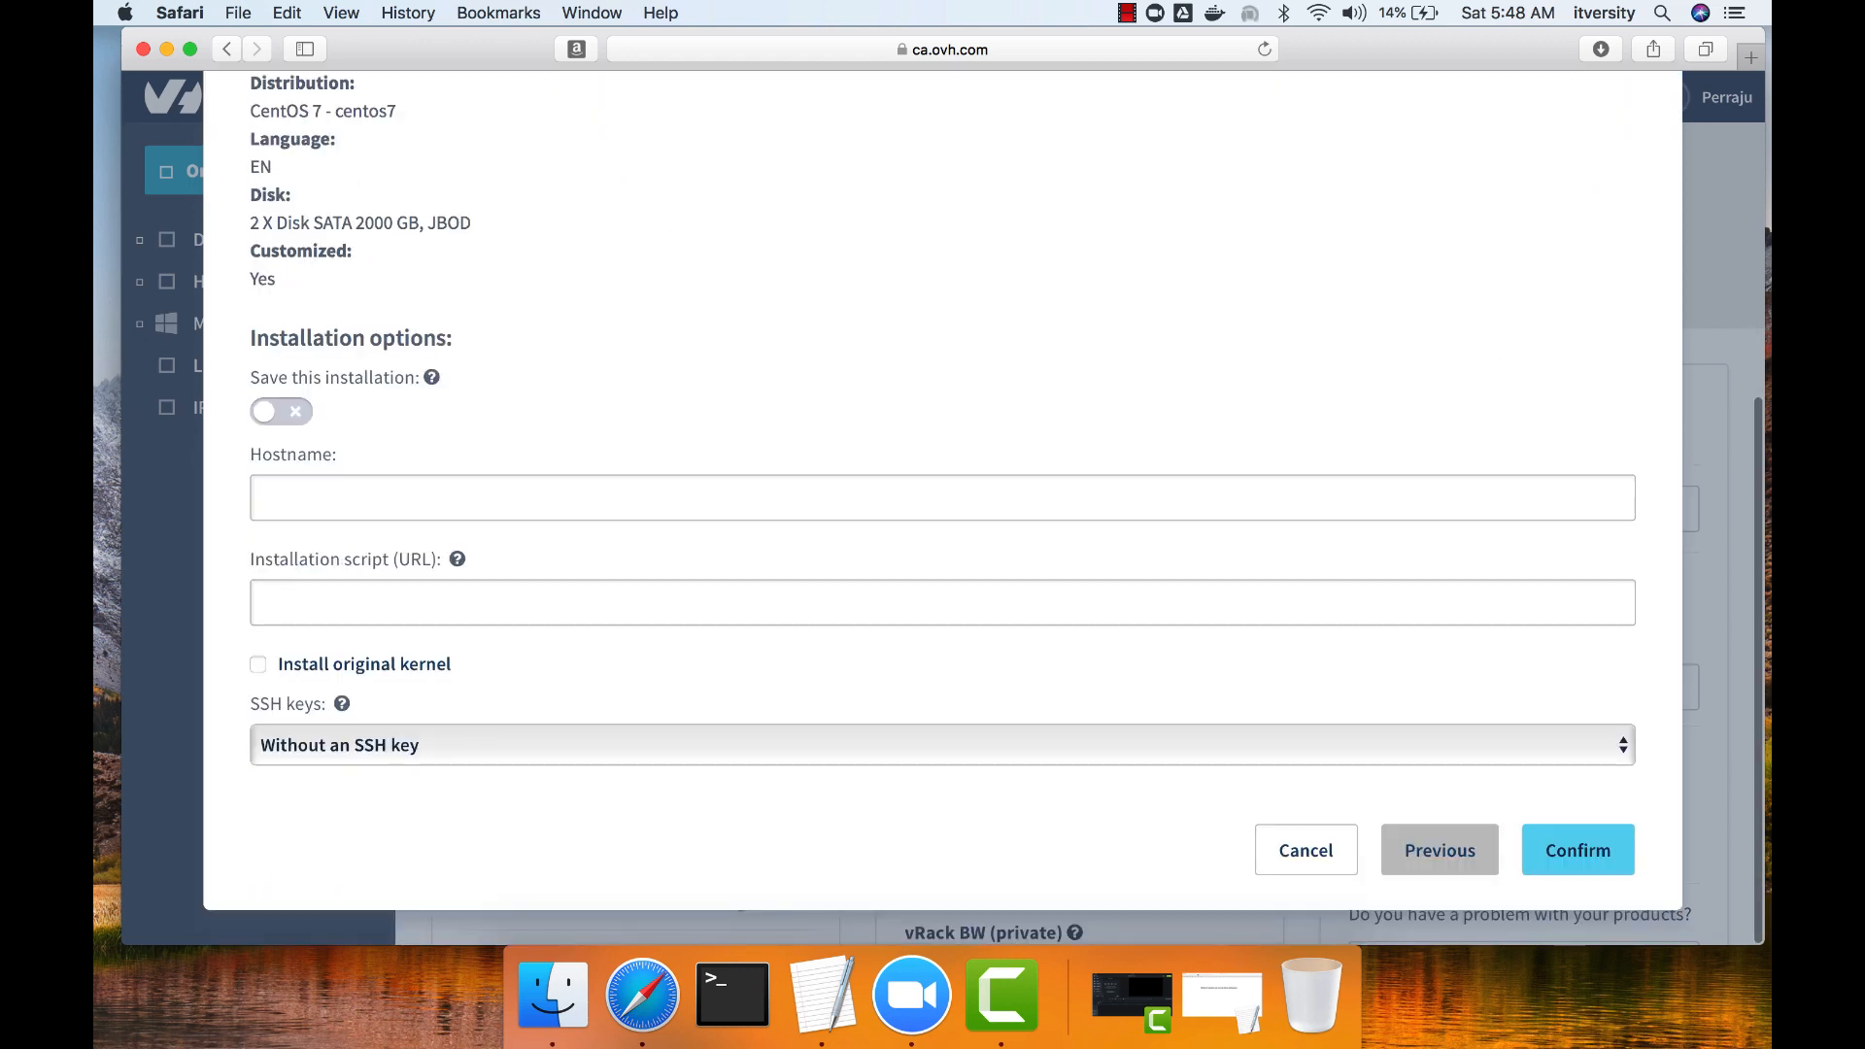
pyautogui.click(942, 498)
pyautogui.write('d')
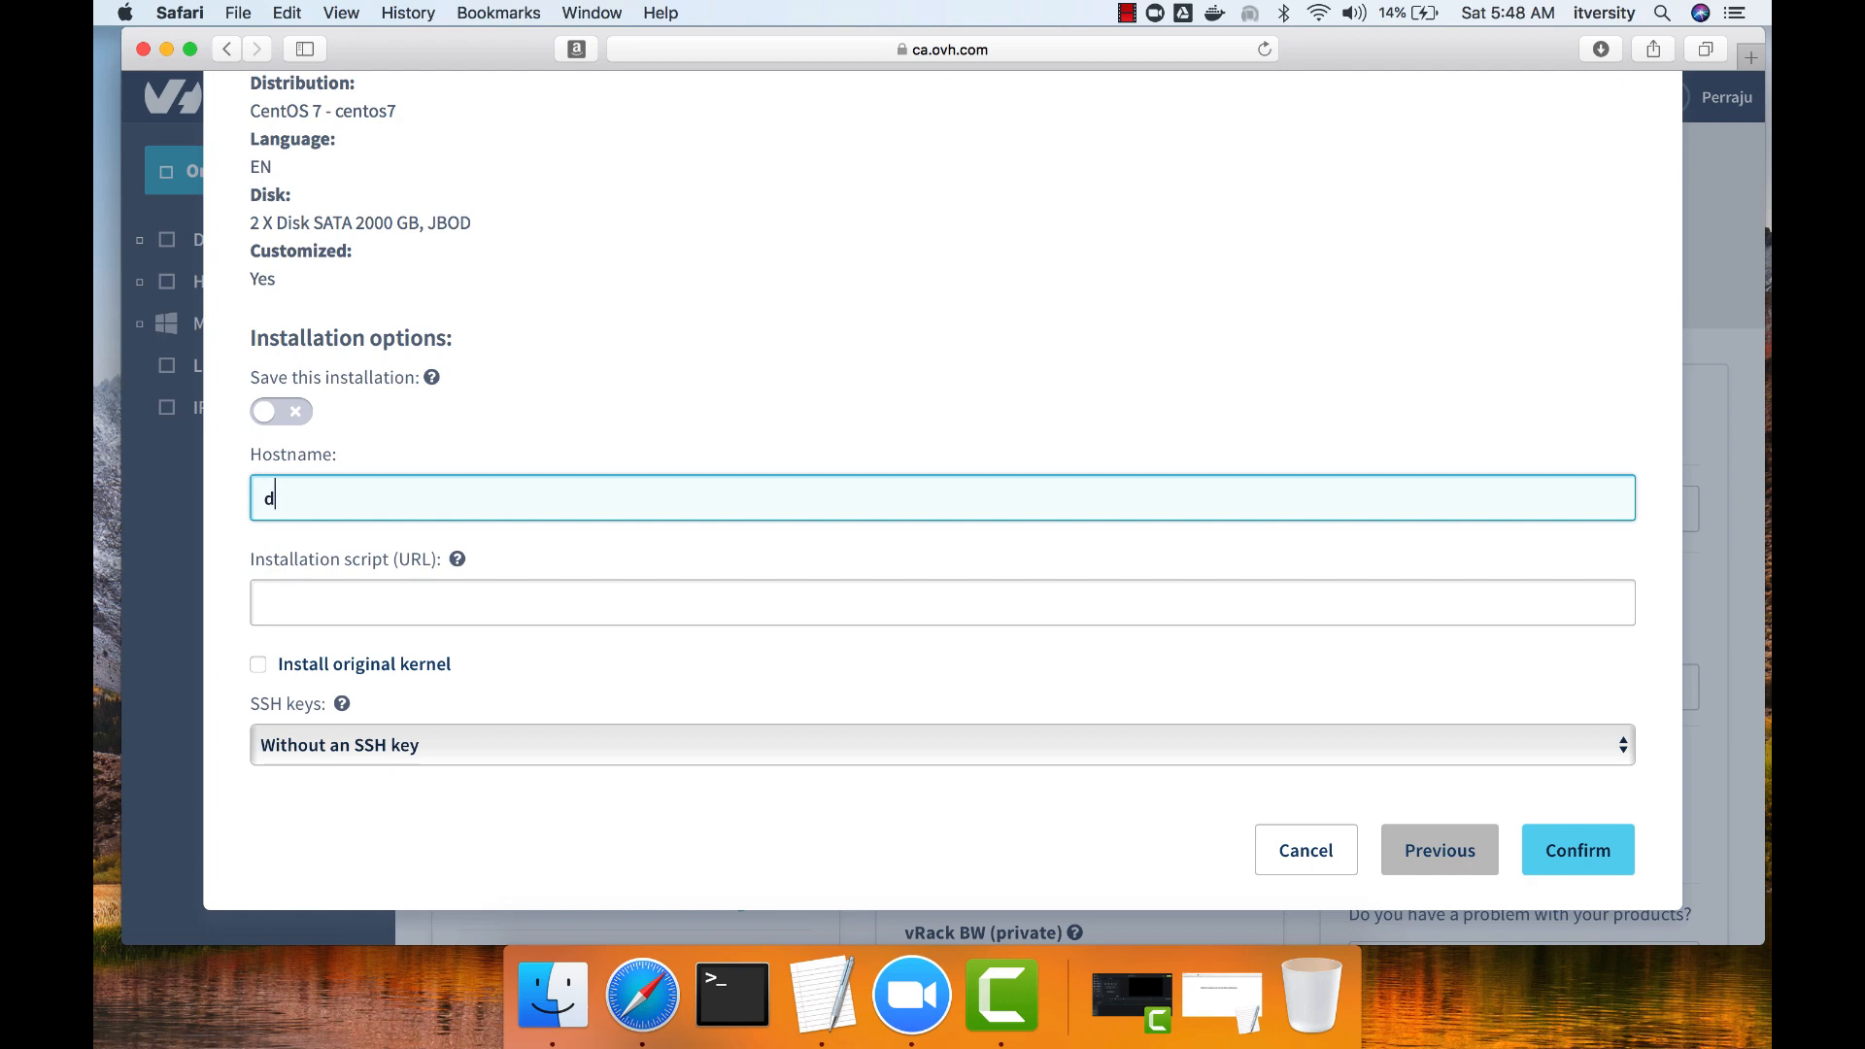
pyautogui.write('emo.itversity.com')
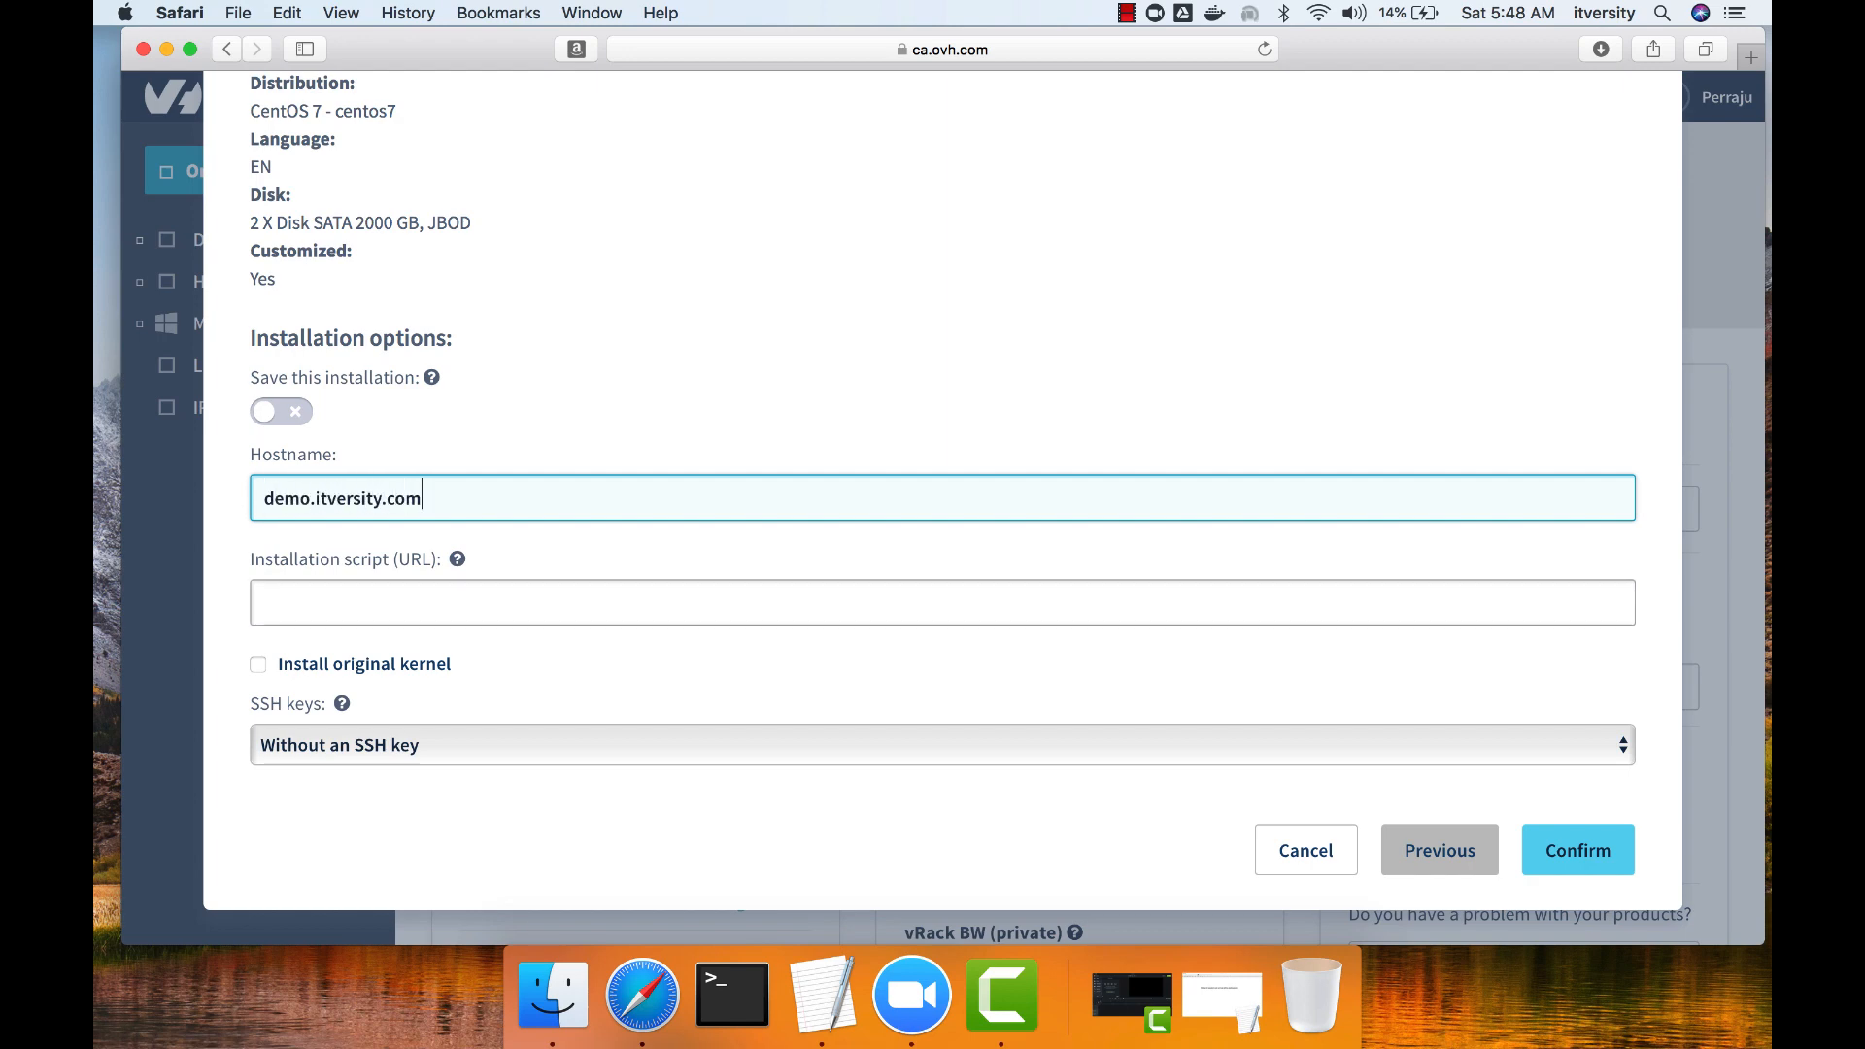
pyautogui.click(259, 664)
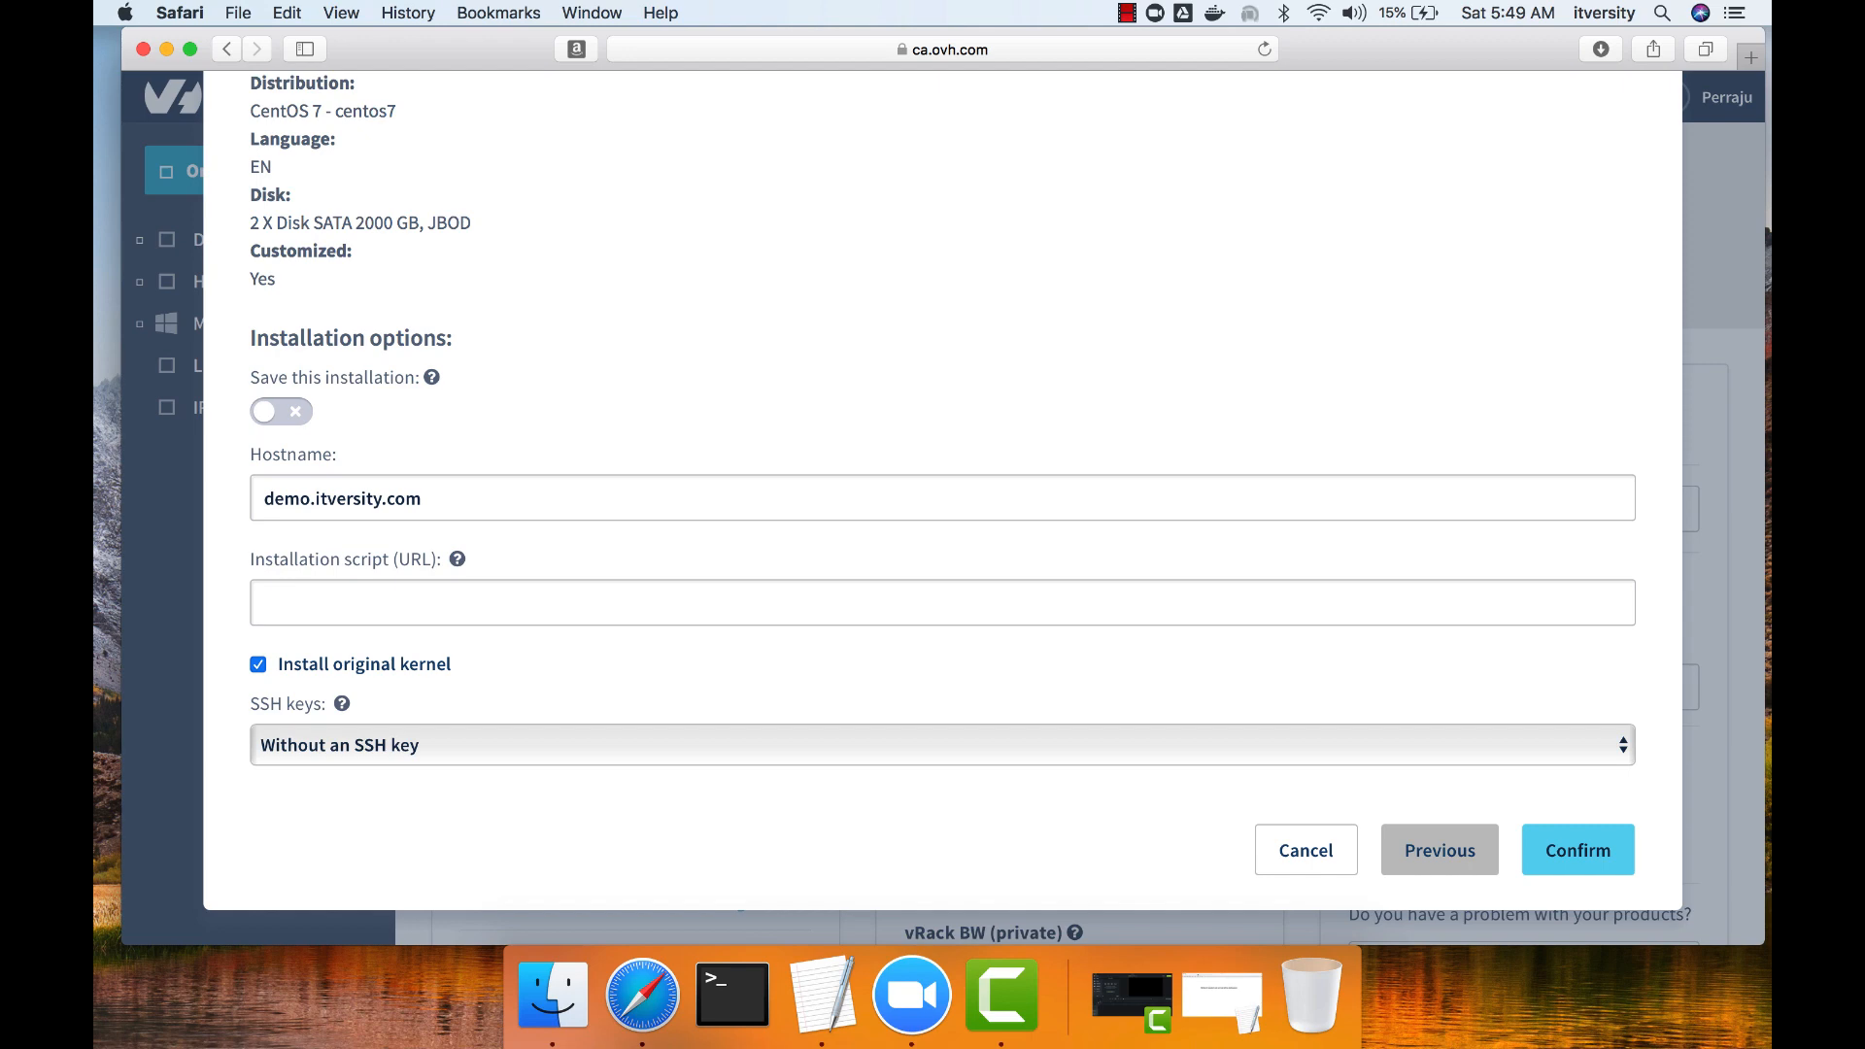
pyautogui.click(1577, 850)
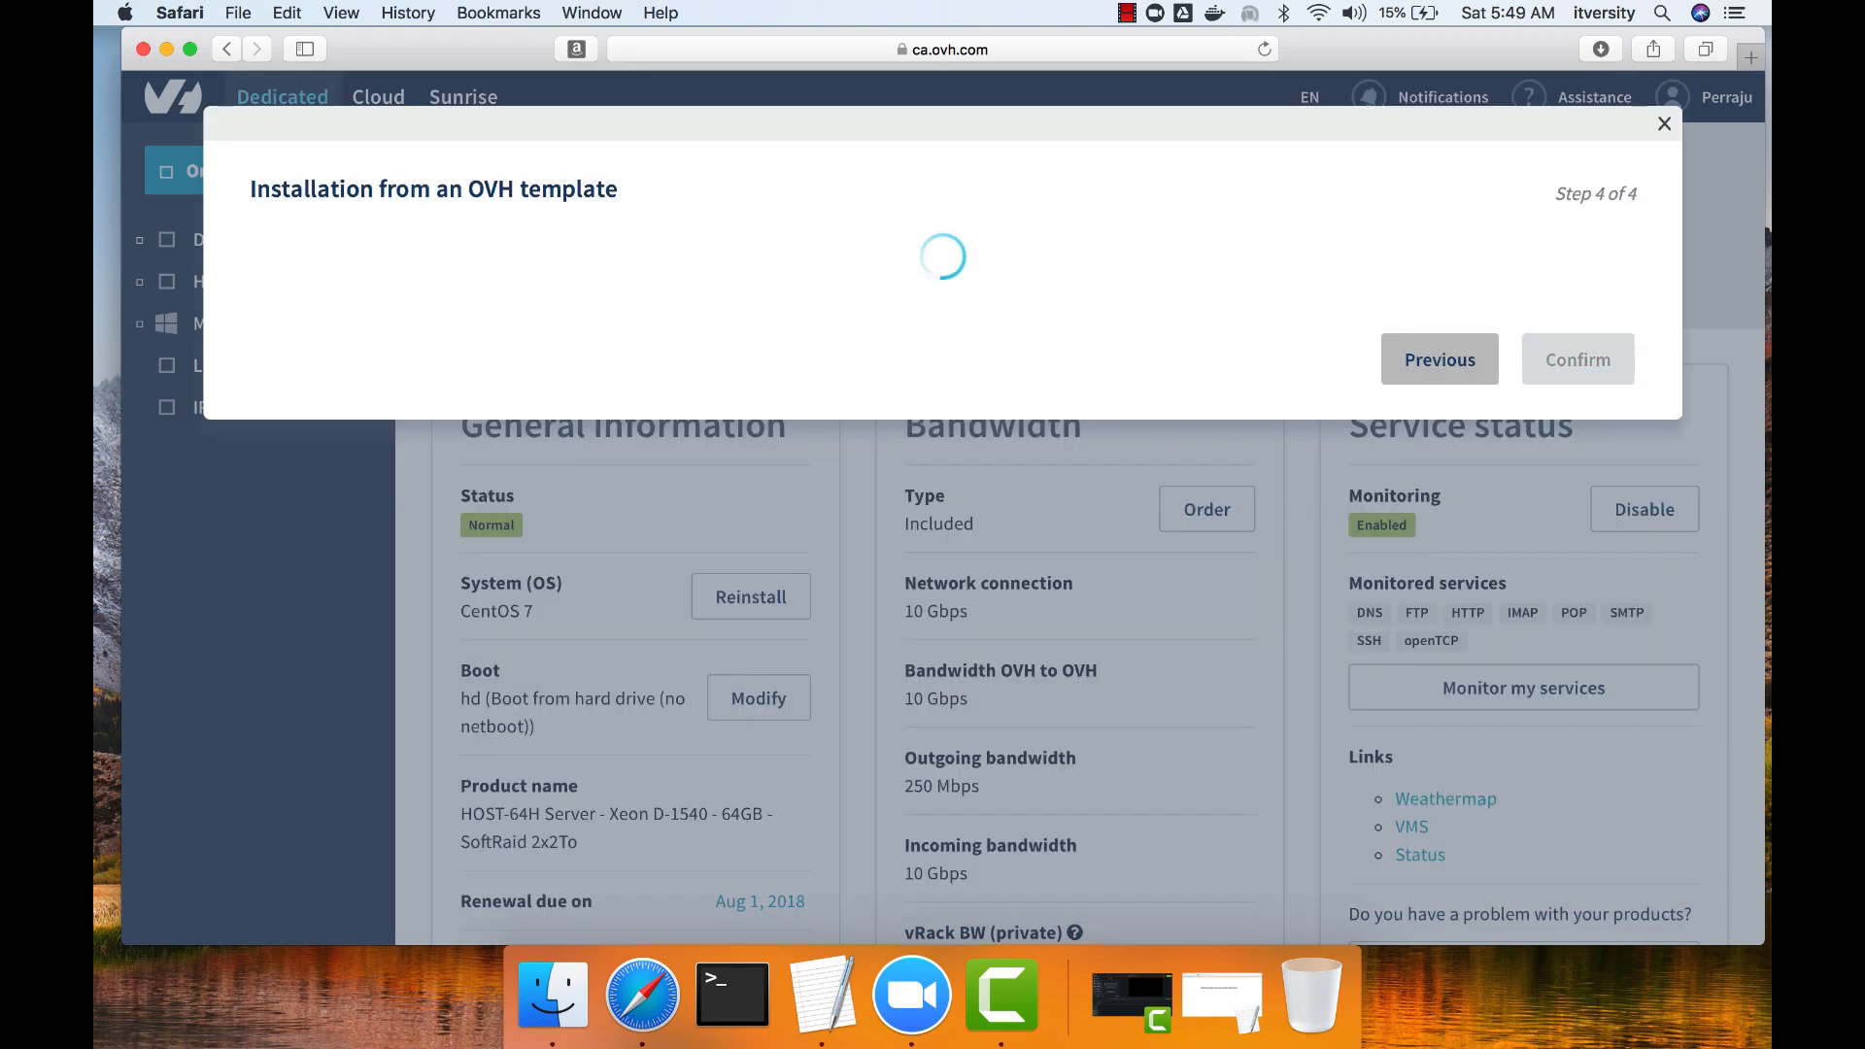